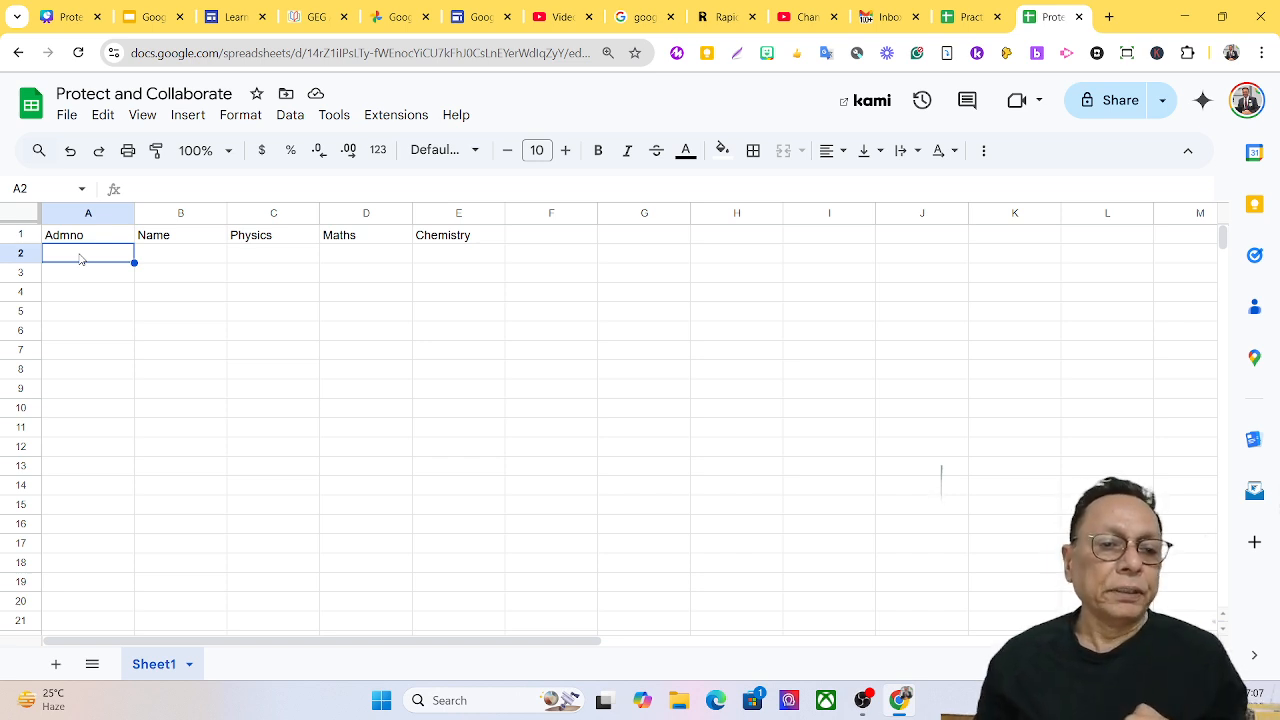
# Begin an =IMPORTRANGE(" formula in A2, fixing the mistyped first attempt.
pyautogui.write('=')
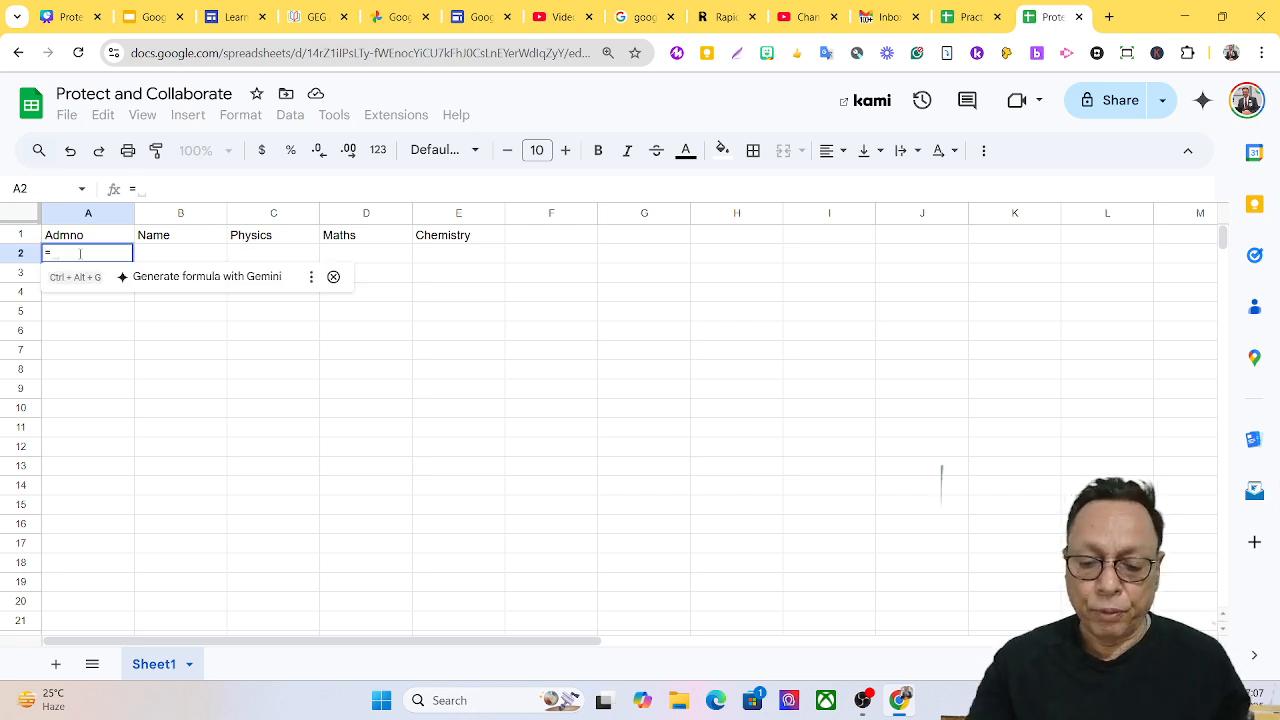
pyautogui.write('imprtr')
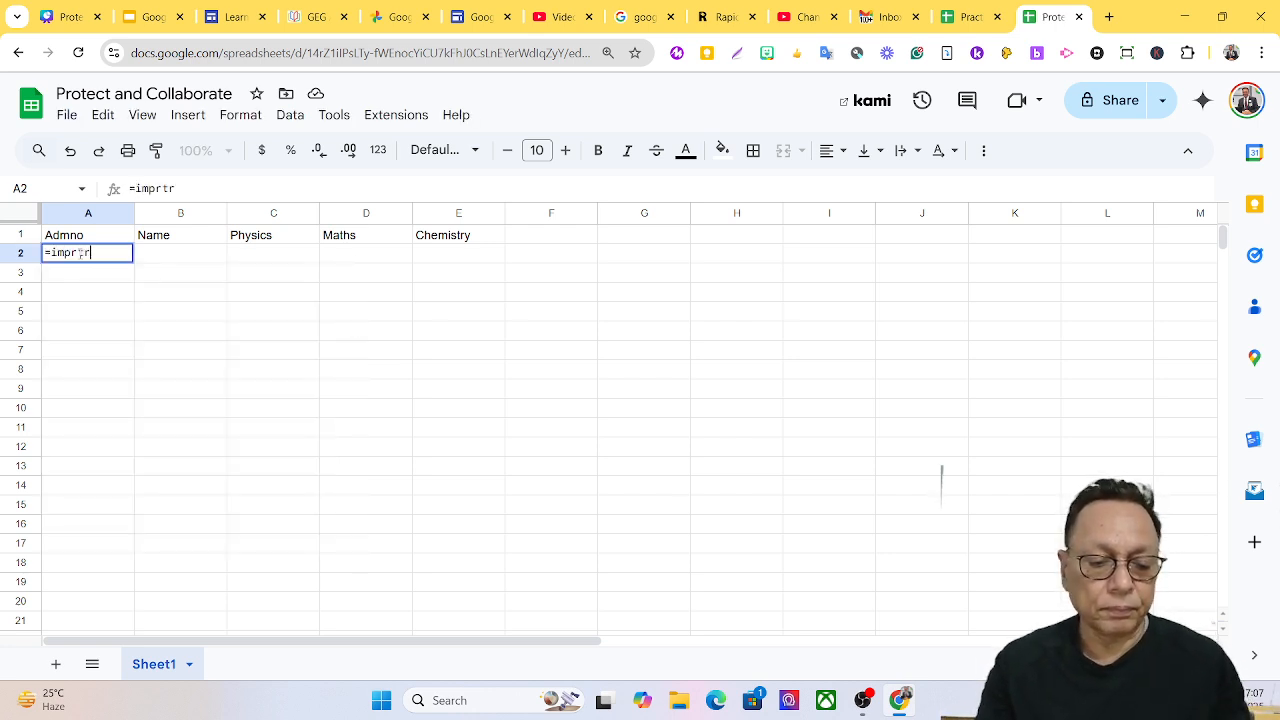
pyautogui.press('Tab')
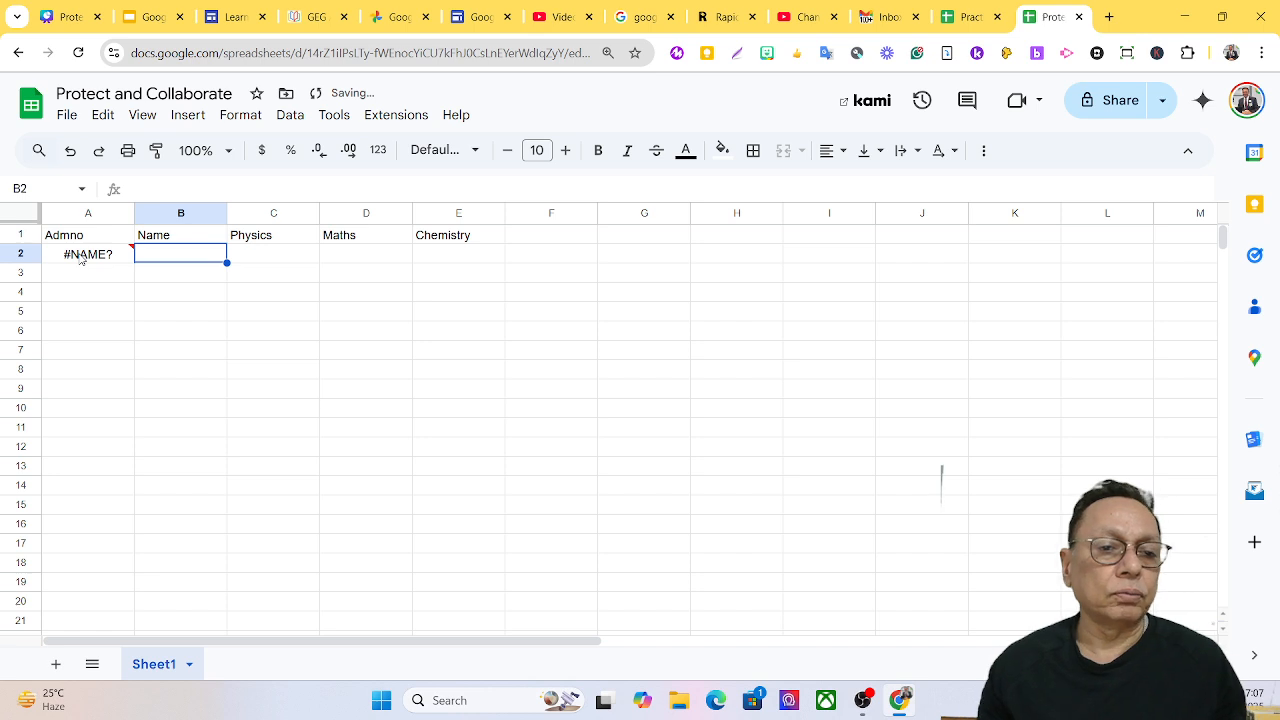
pyautogui.click(82, 257)
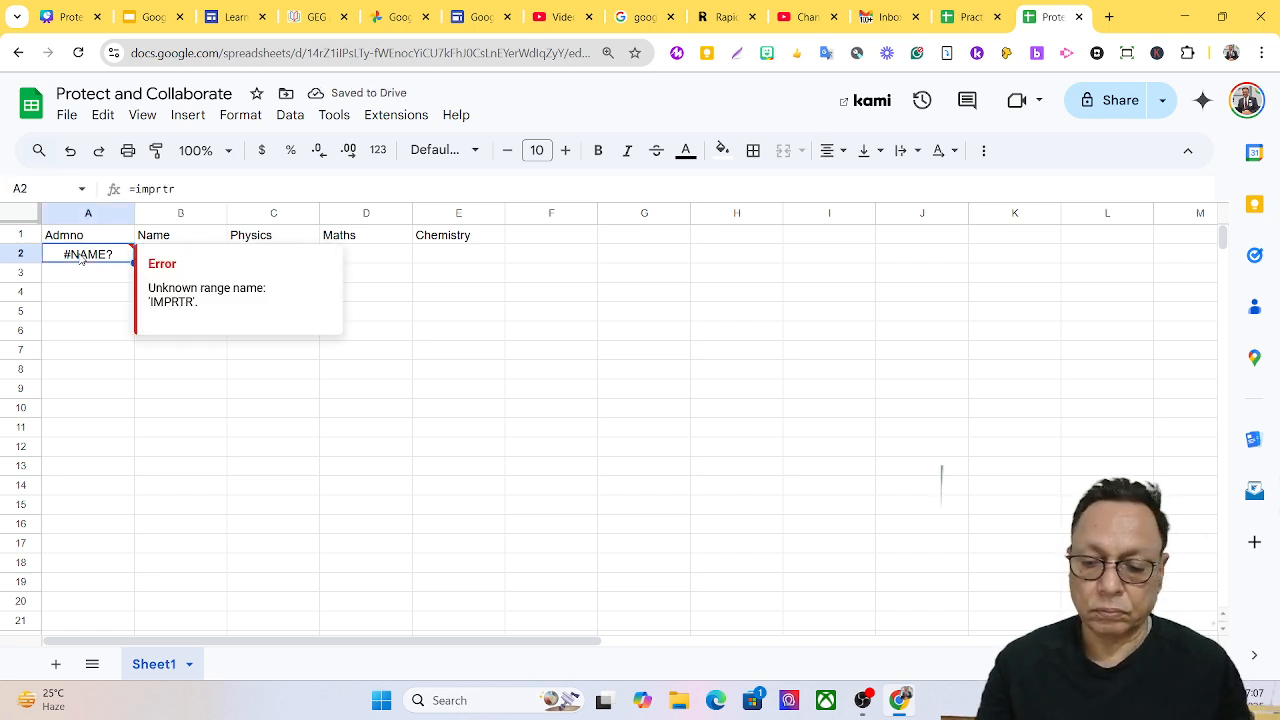
pyautogui.write('=impo')
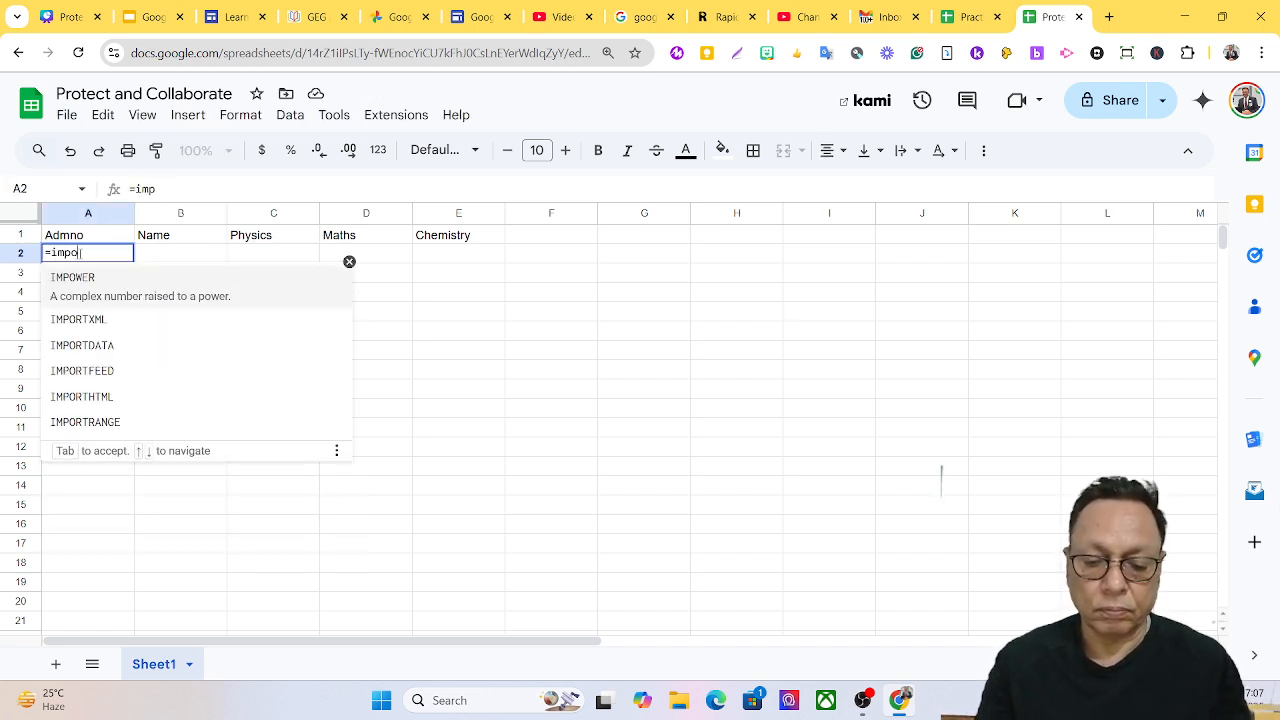
pyautogui.write('rtr')
pyautogui.press('Tab')
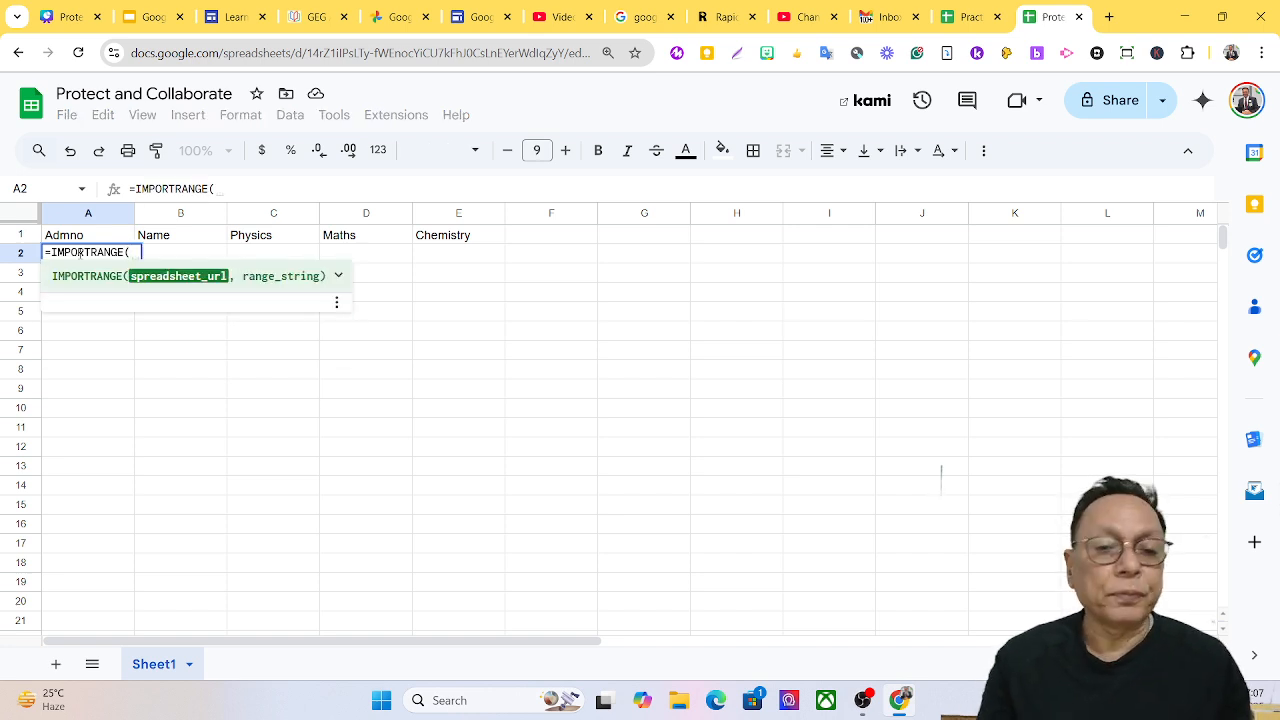
pyautogui.write('"')
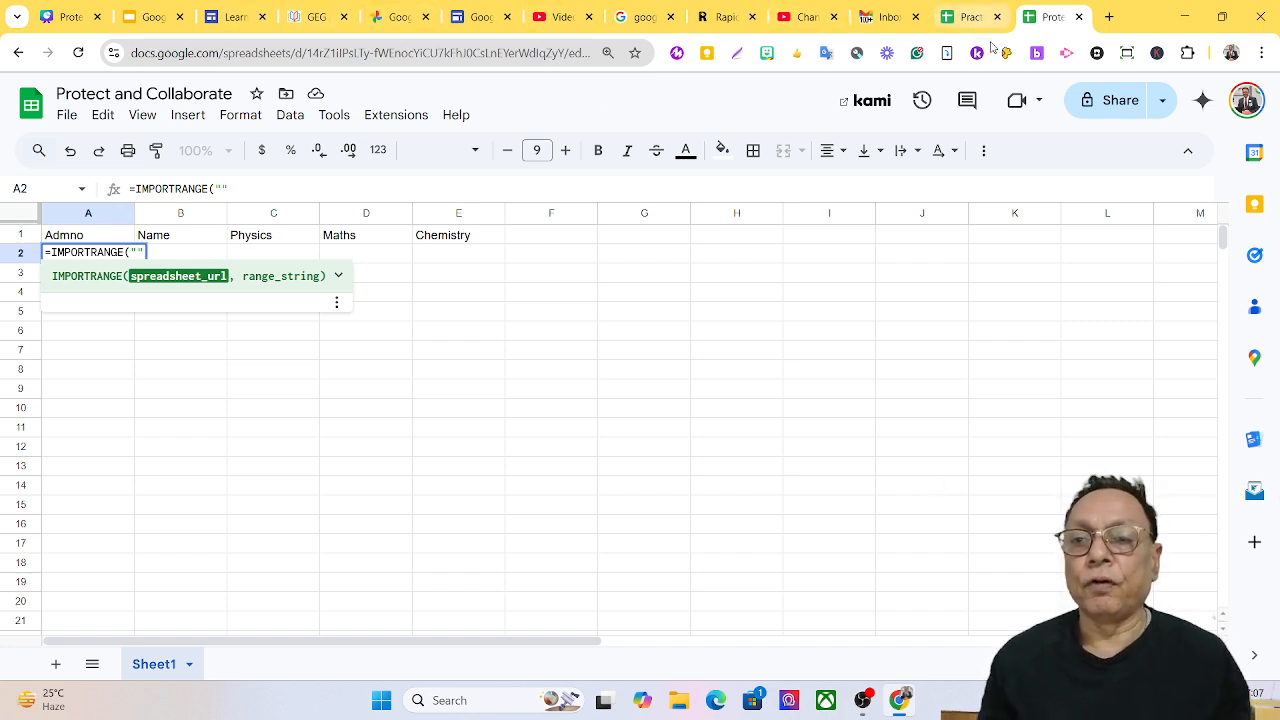
# Copy the Practice Collaborate spreadsheet ID from its web address, then return to Protect and Collaborate.
pyautogui.click(968, 17)
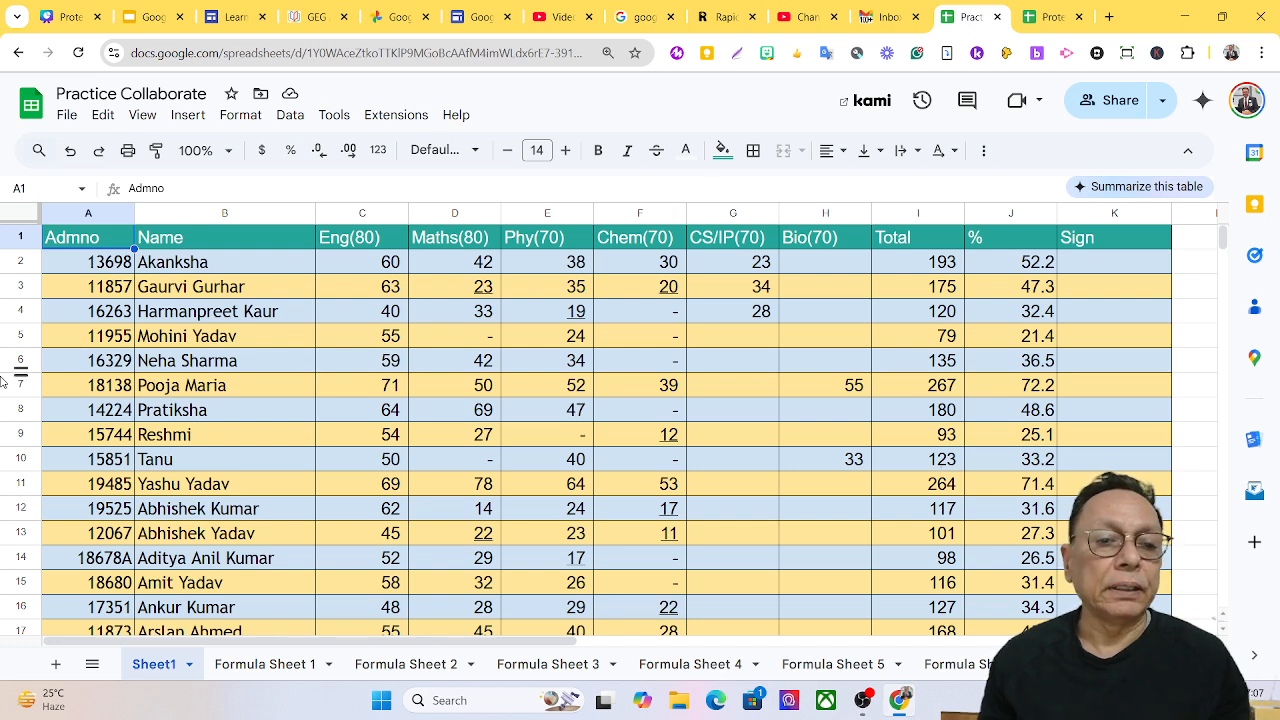
pyautogui.click(357, 53)
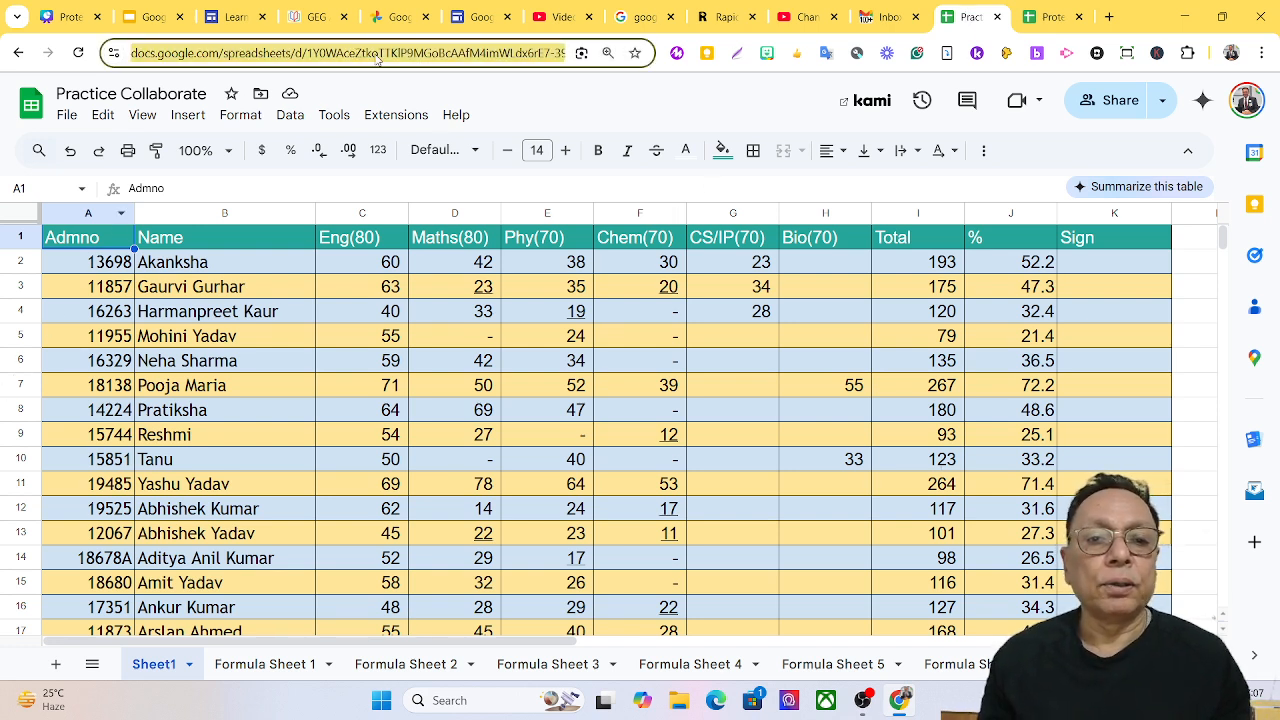
pyautogui.click(304, 57)
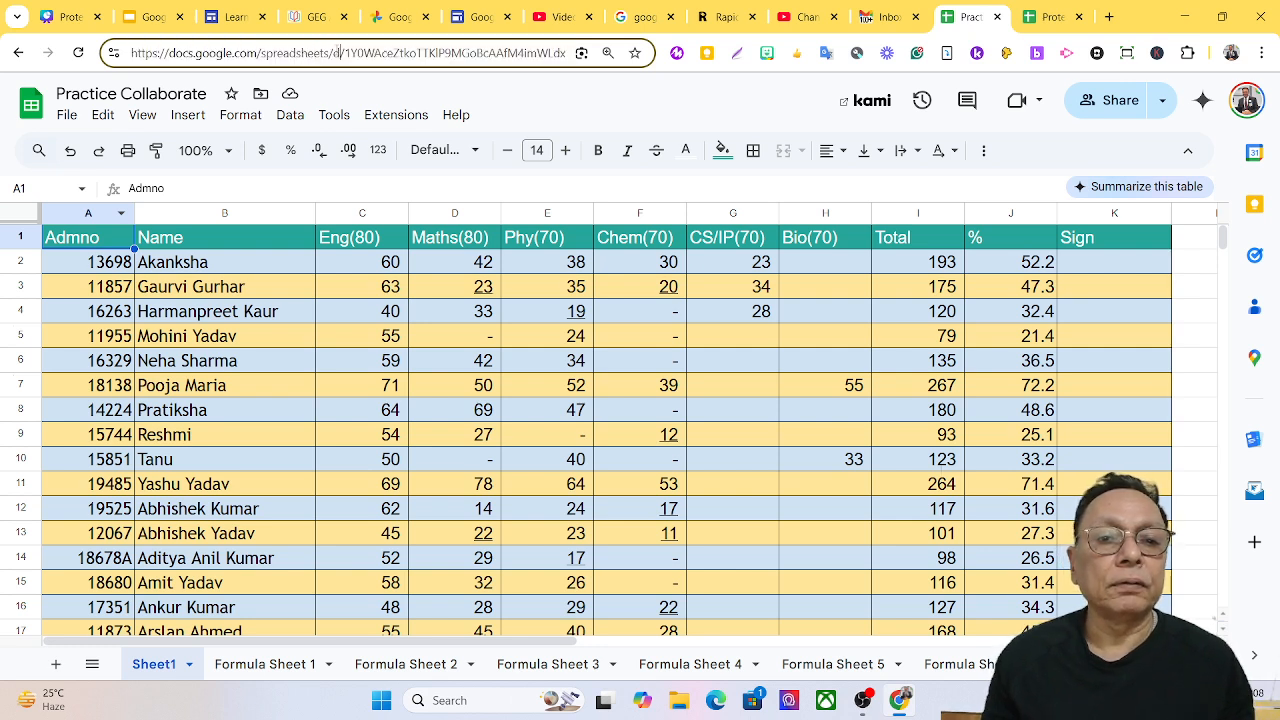
pyautogui.moveTo(345, 52); pyautogui.dragTo(513, 53)
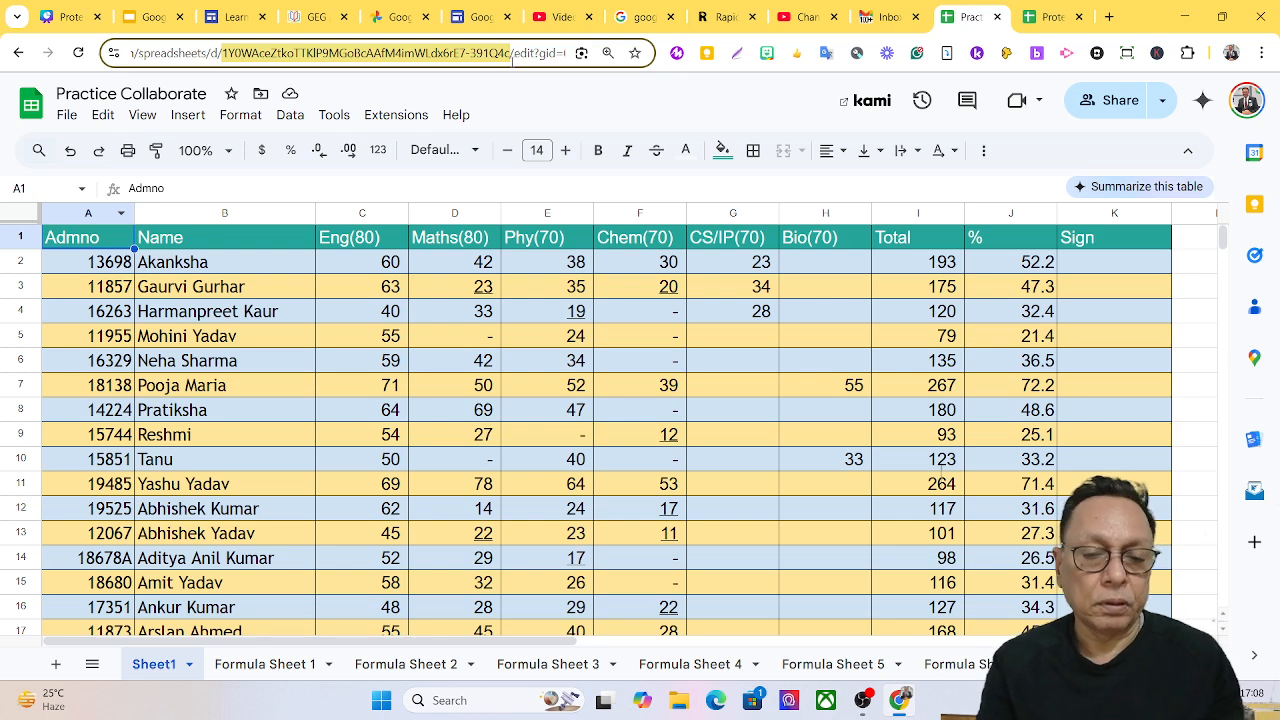
pyautogui.click(1050, 18)
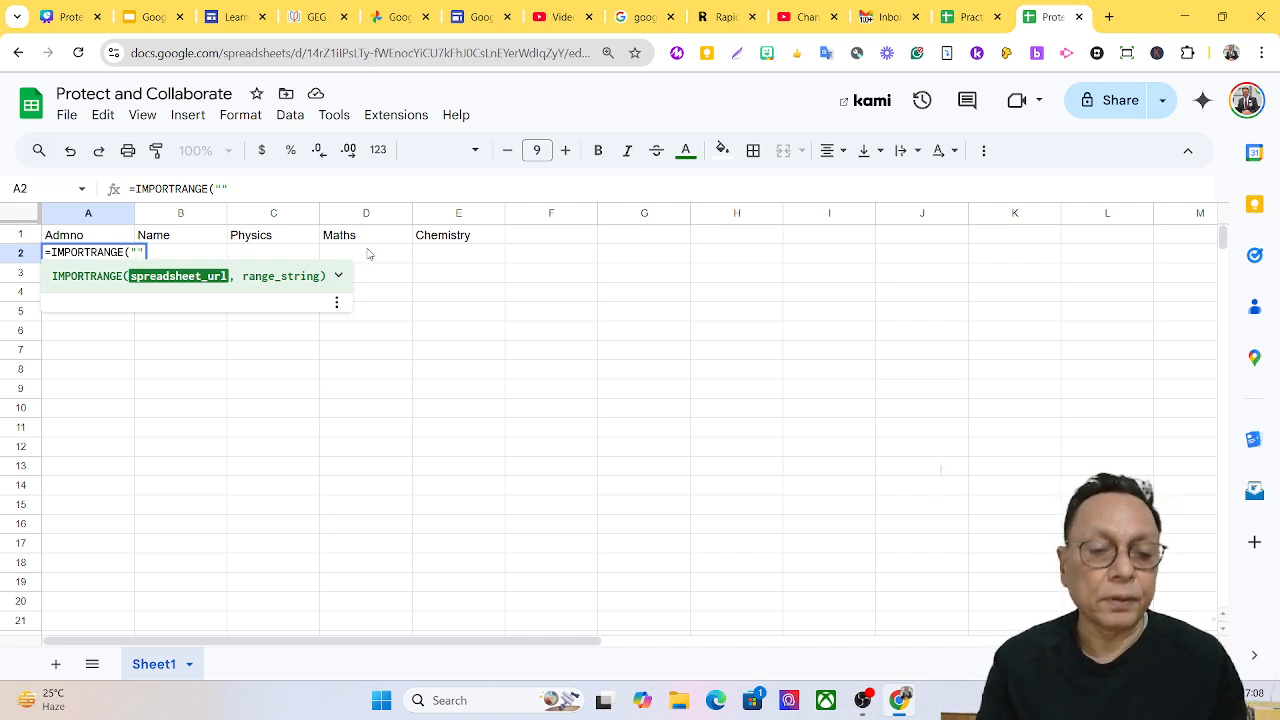
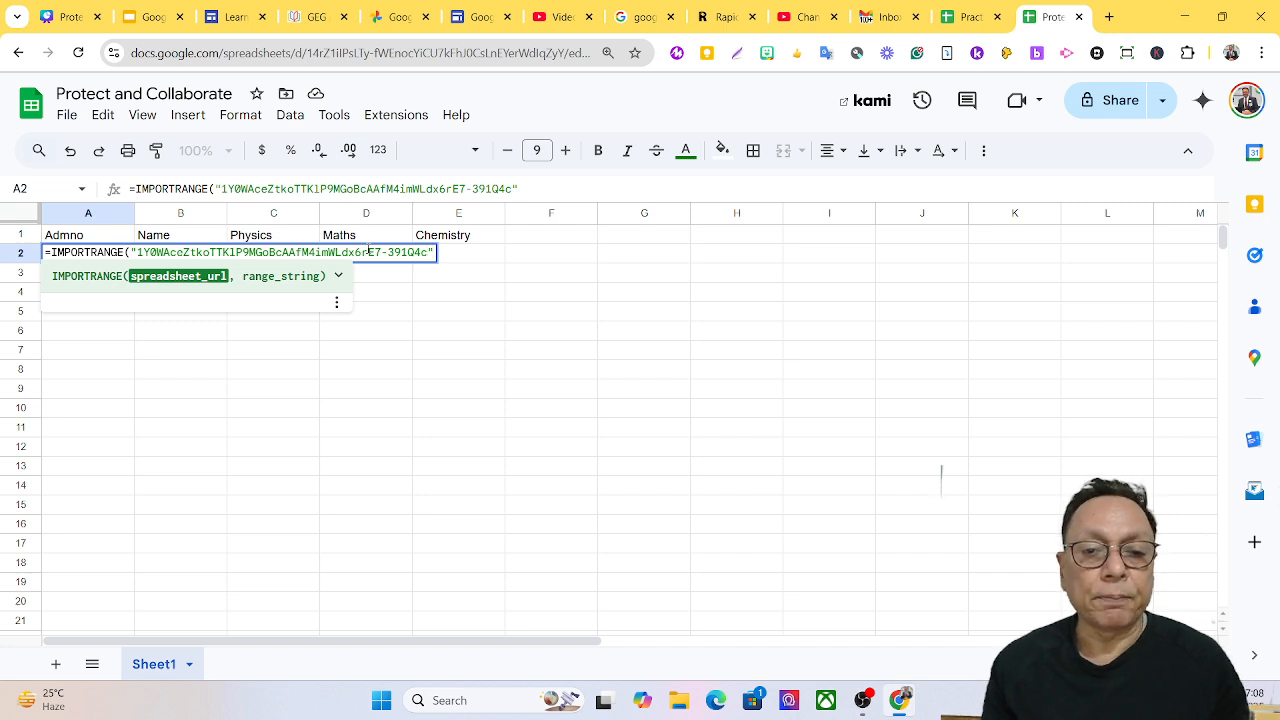
# Paste the spreadsheet ID into A2's IMPORTRANGE quotes, add a comma, and view Practice Collaborate's data.
pyautogui.write(',')
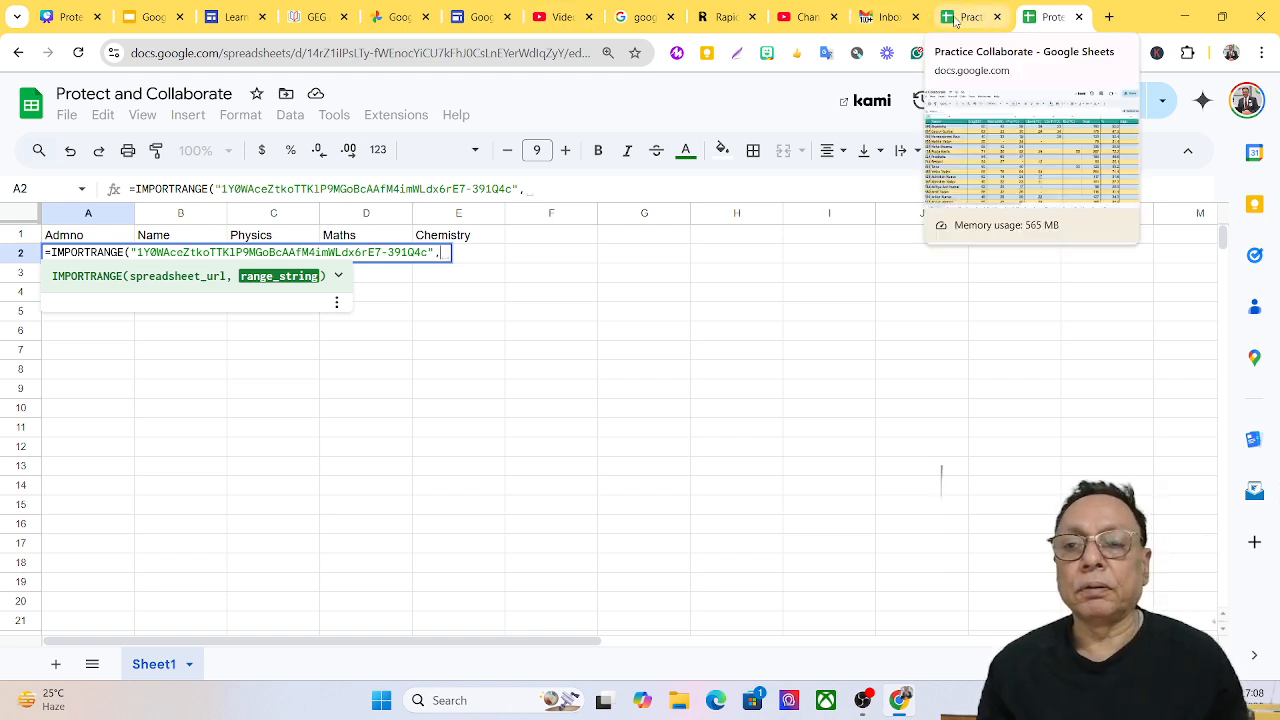
pyautogui.click(955, 22)
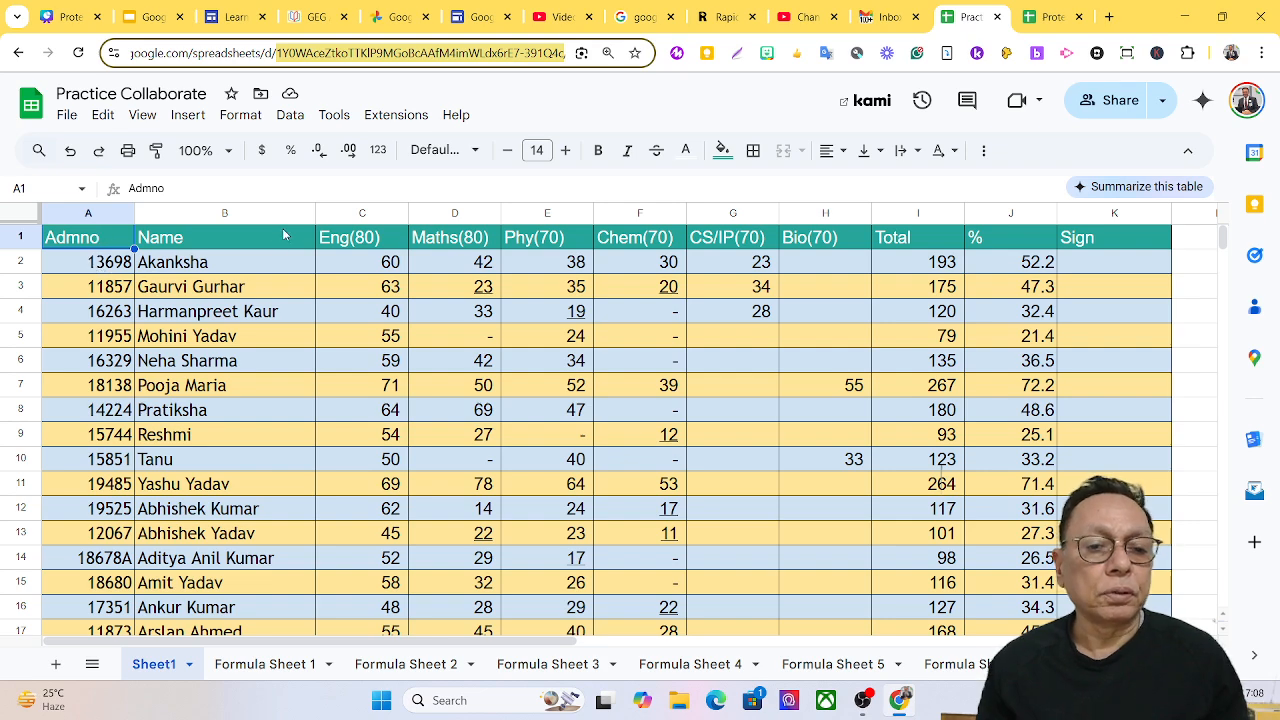
# Confirm the Practice Collaborate student list ends at row 41, then go back to A2's formula.
pyautogui.scroll(-10, 283, 235)
pyautogui.scroll(2, 283, 240)
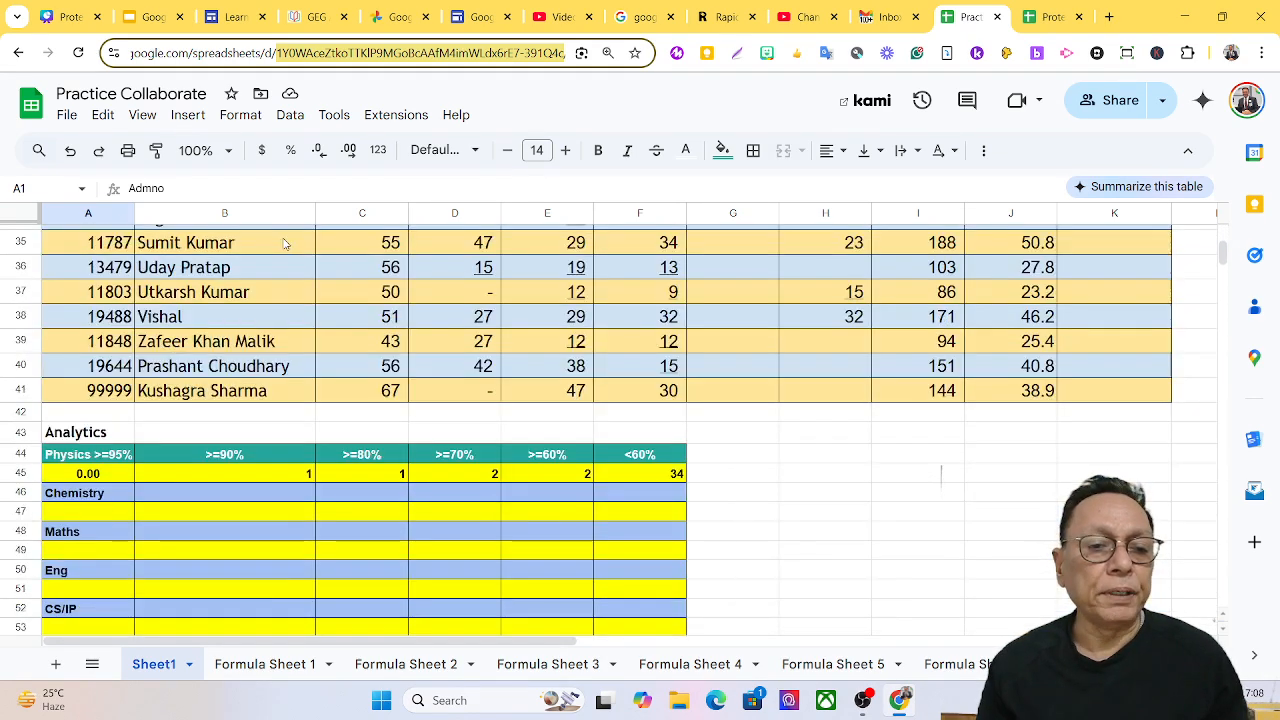
pyautogui.scroll(5, 285, 243)
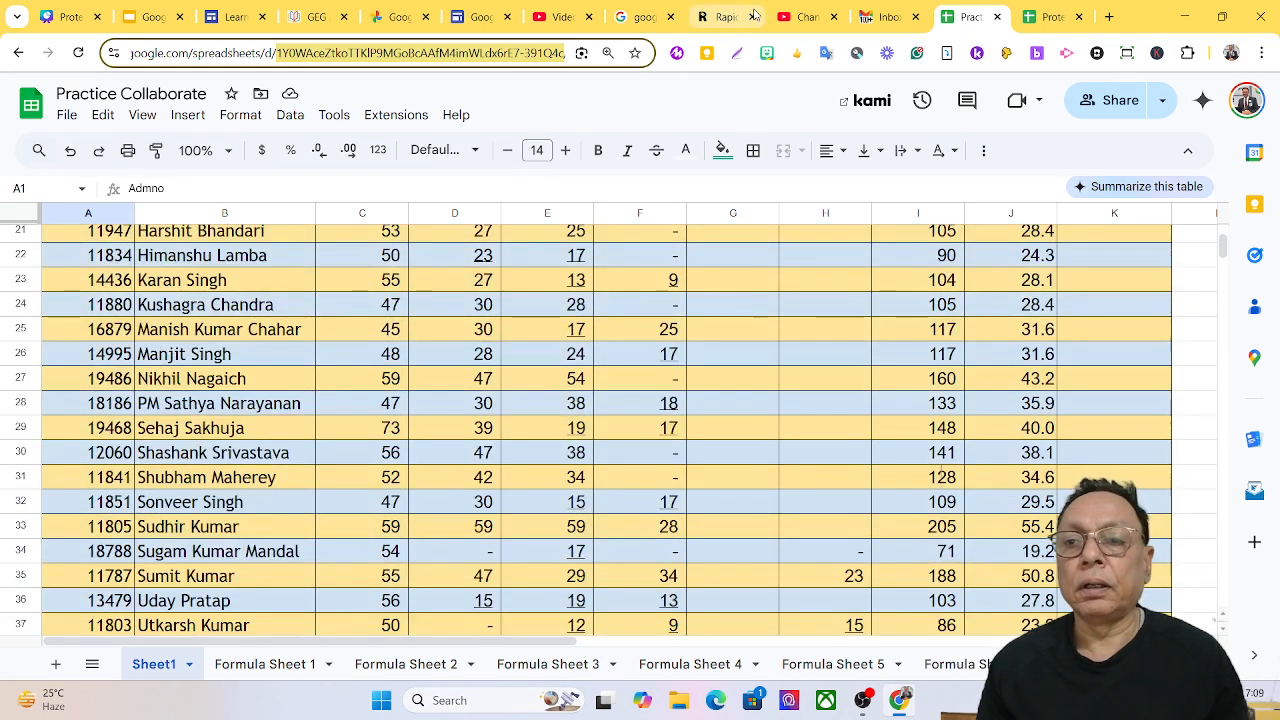
pyautogui.click(1034, 20)
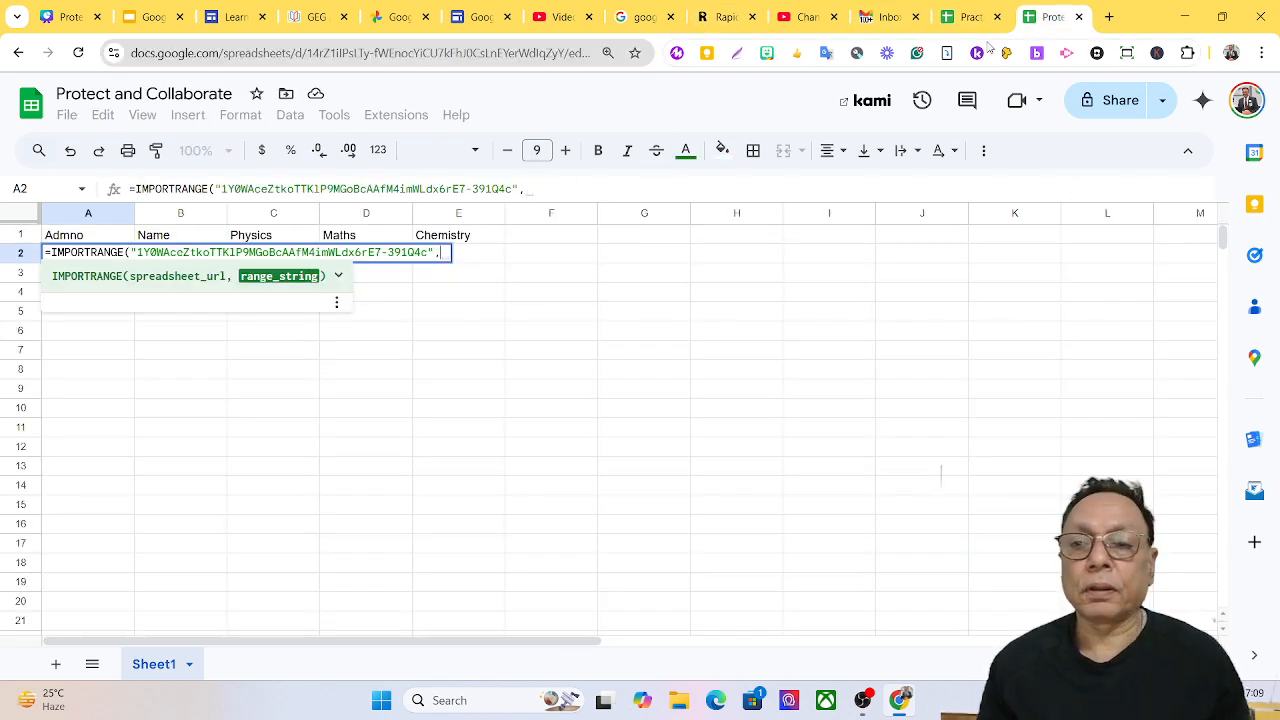
pyautogui.click(968, 17)
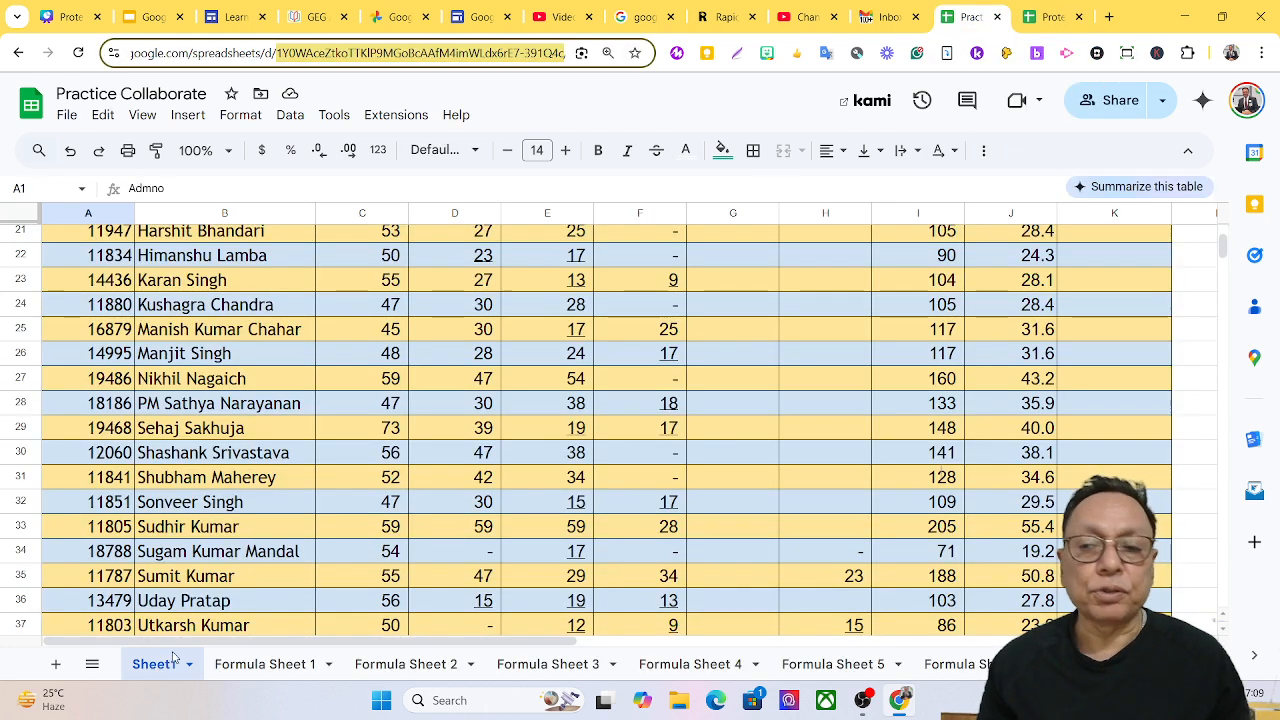
pyautogui.click(1048, 17)
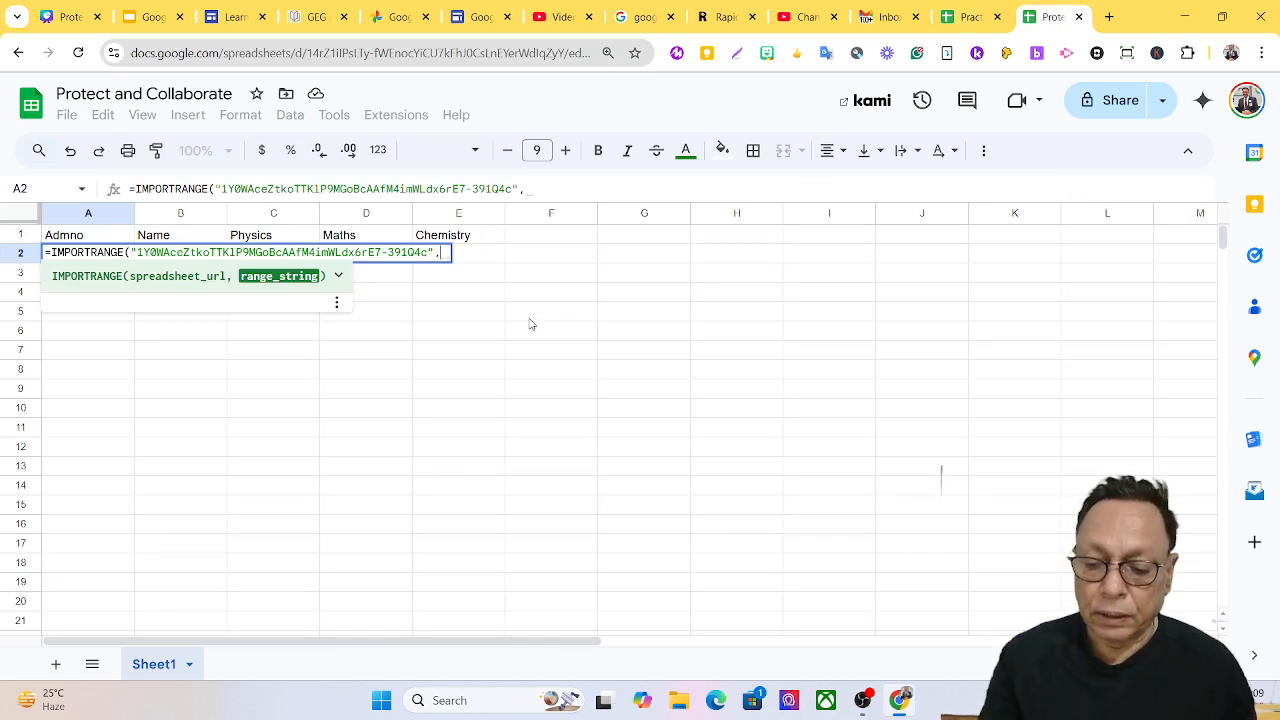
# Finish A2's IMPORTRANGE formula with the range "Sheet1!A2:B41" and enter it.
pyautogui.write('",')
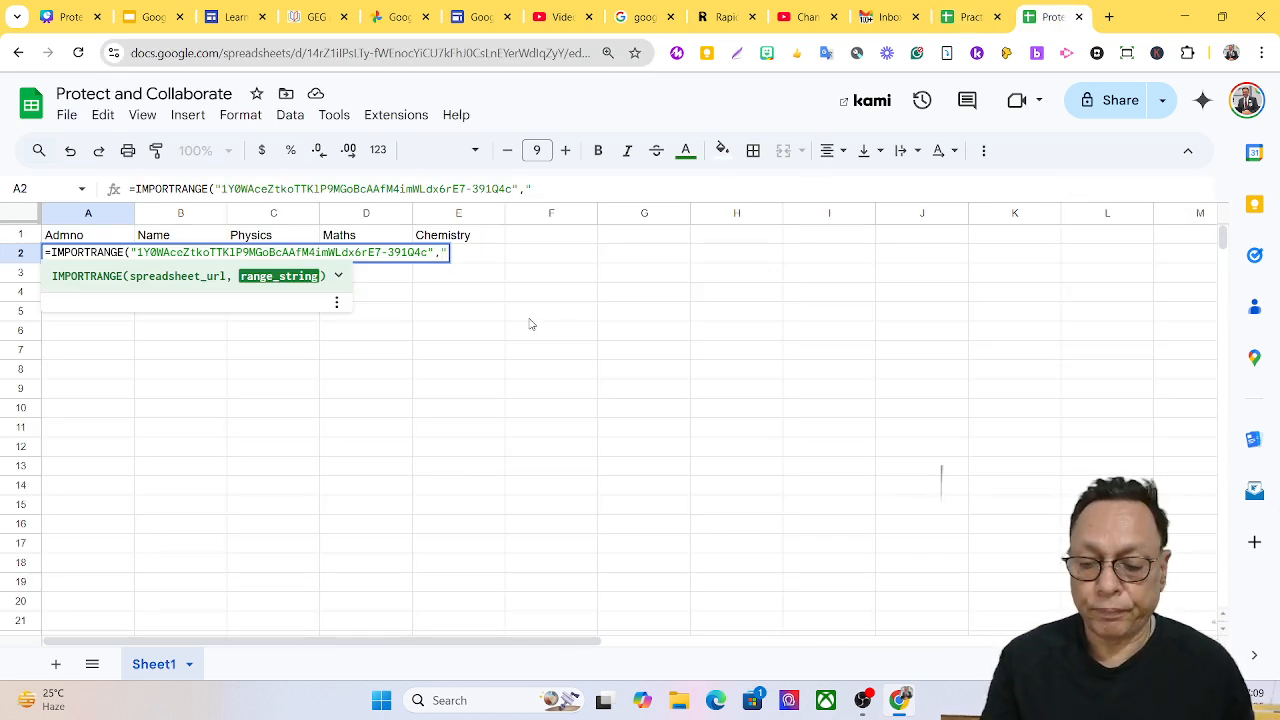
pyautogui.write('"')
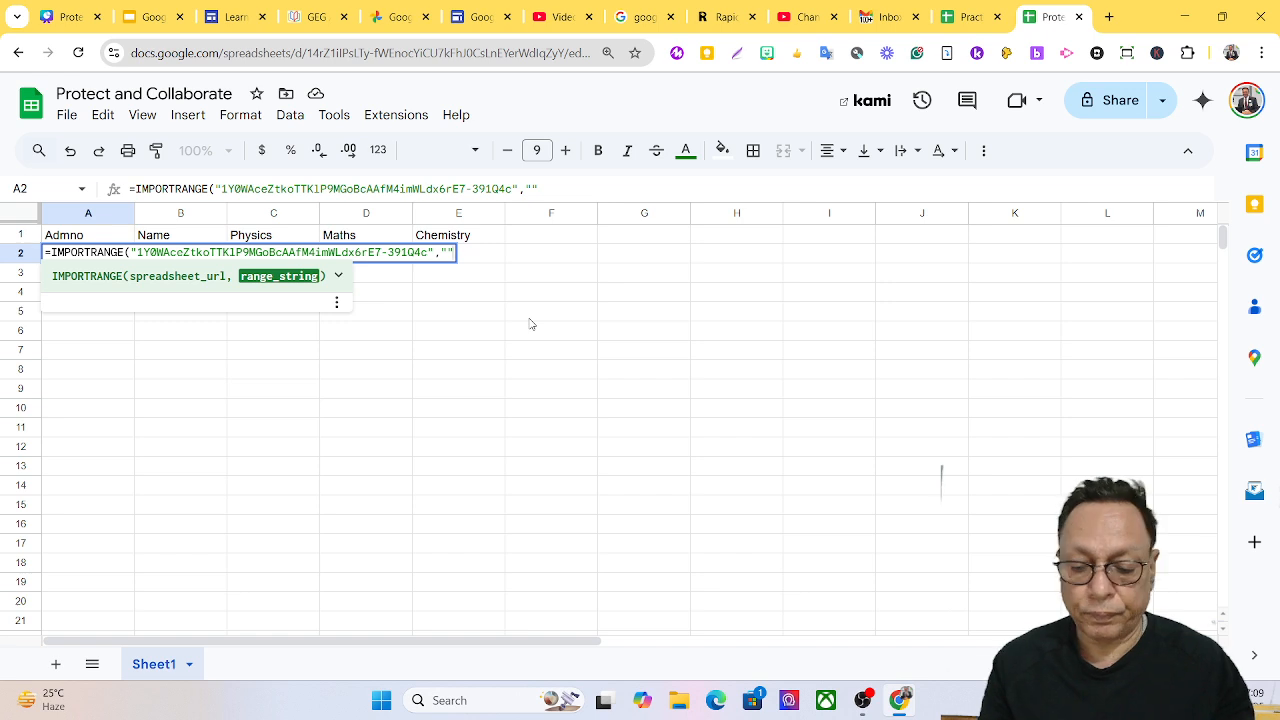
pyautogui.write('Sheet')
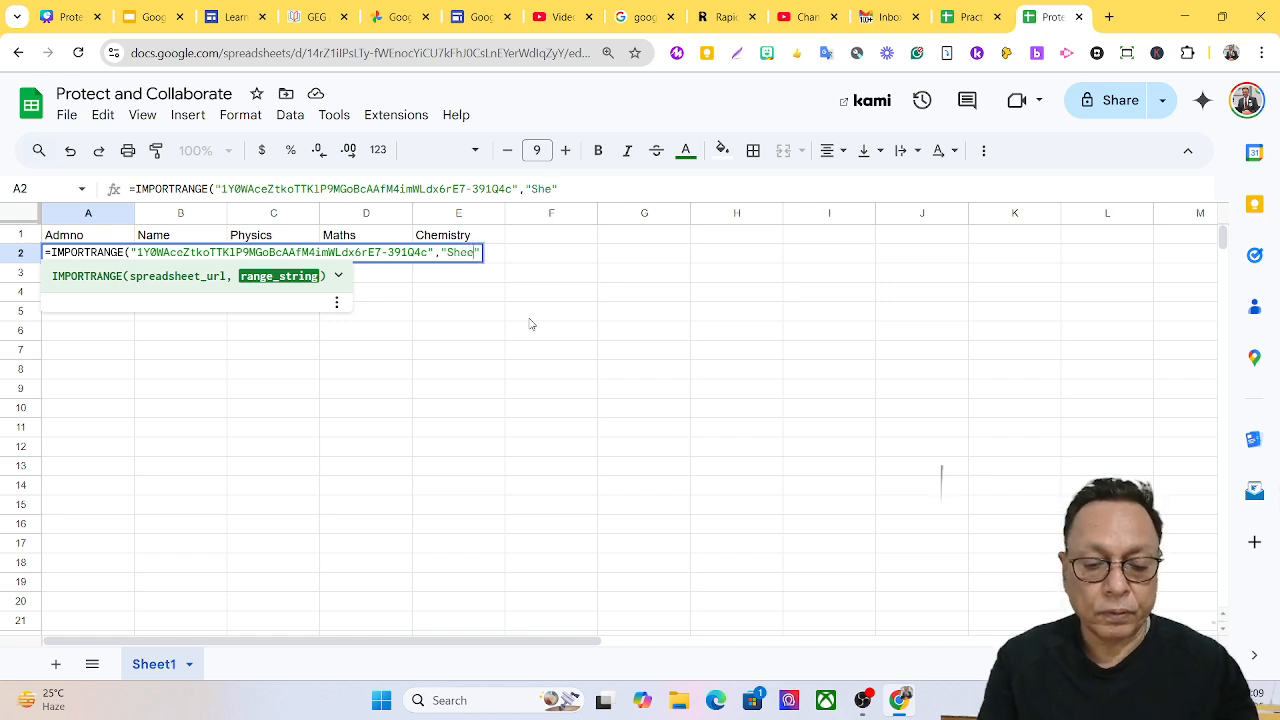
pyautogui.write('1')
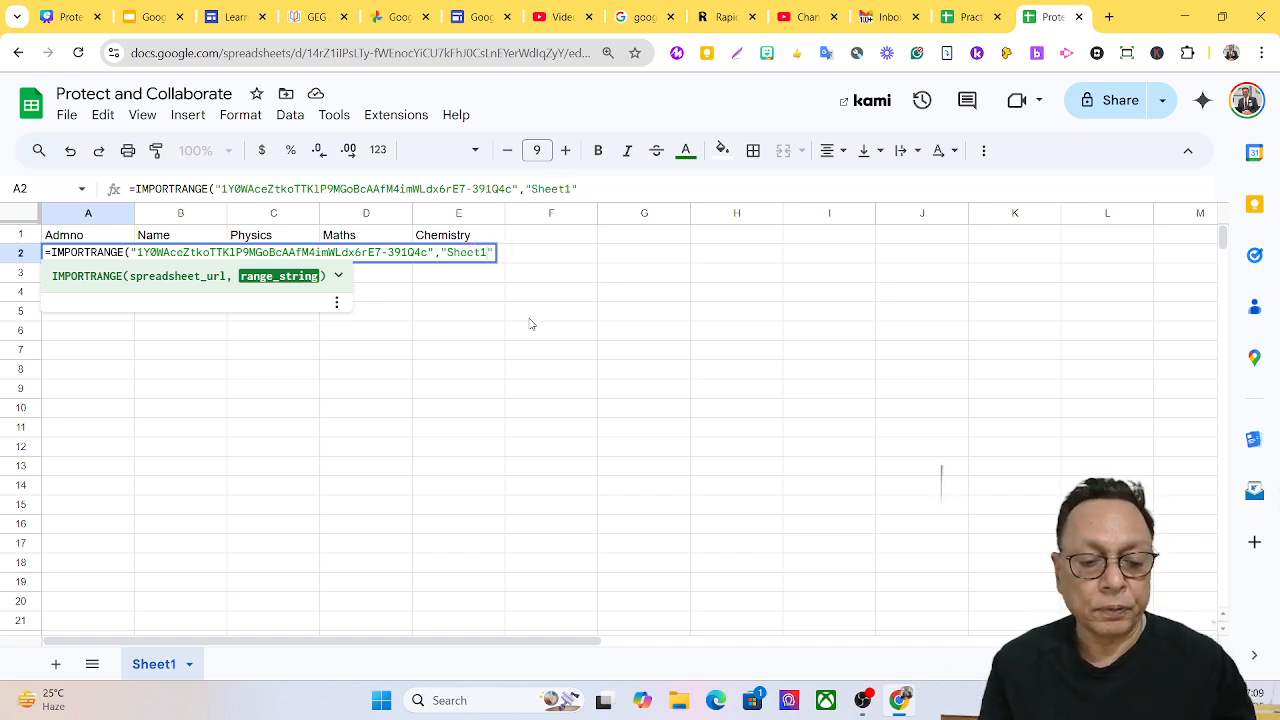
pyautogui.write('!')
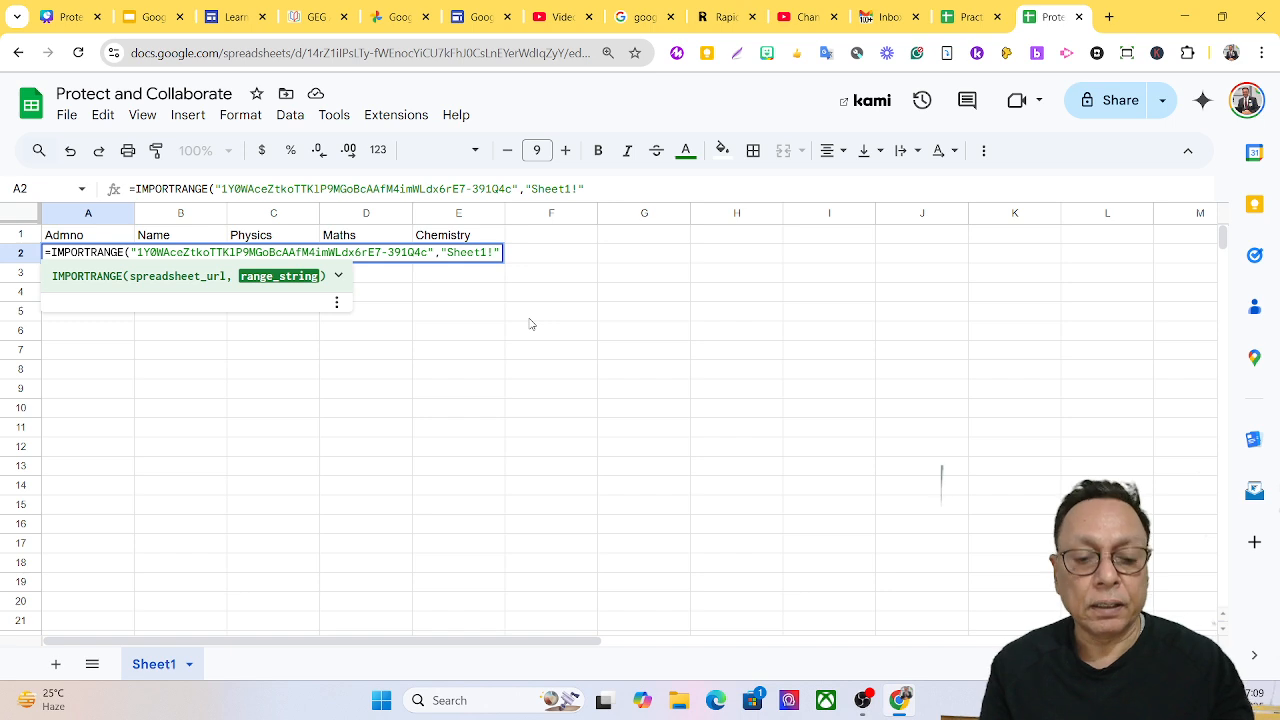
pyautogui.write('A2')
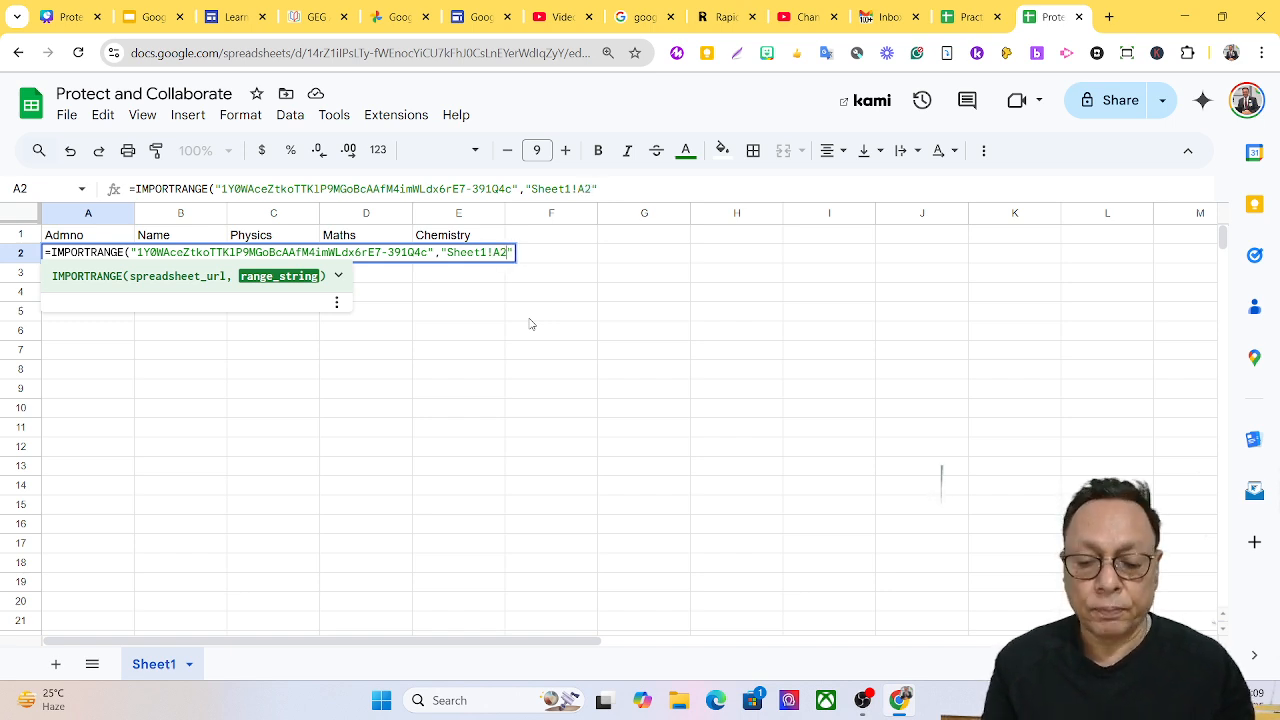
pyautogui.write(':')
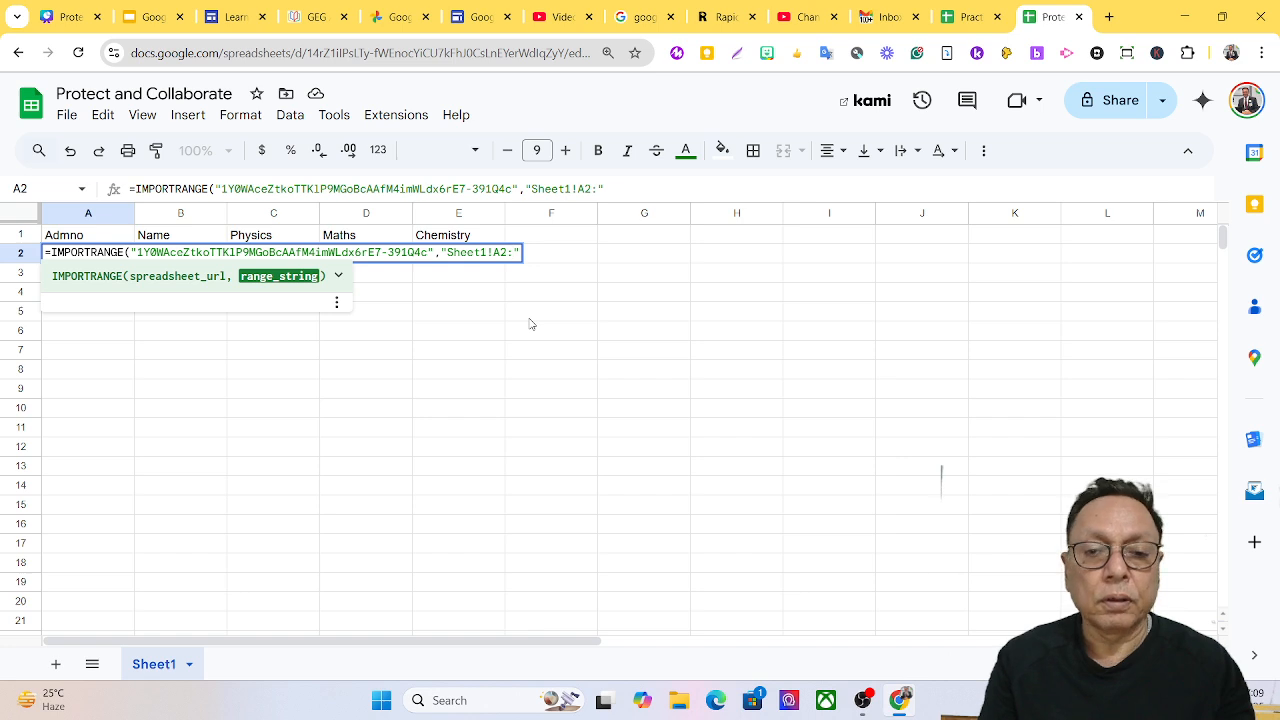
pyautogui.write('B41')
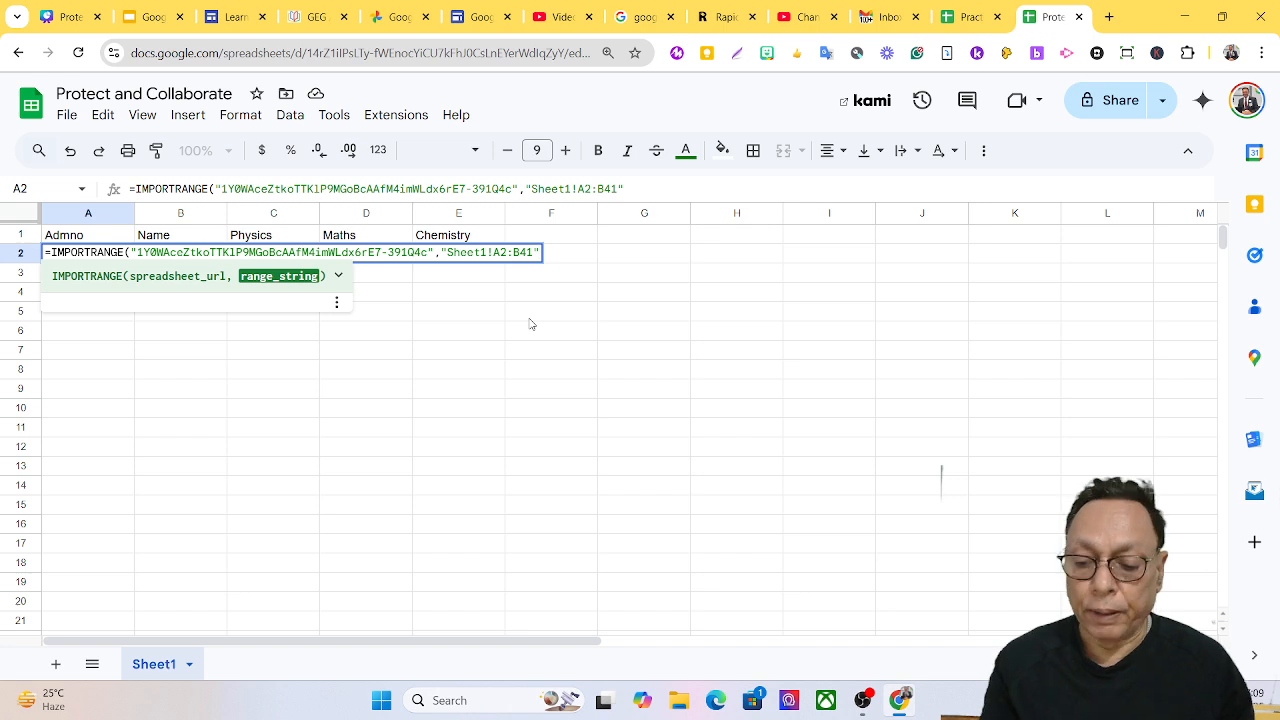
pyautogui.write('")')
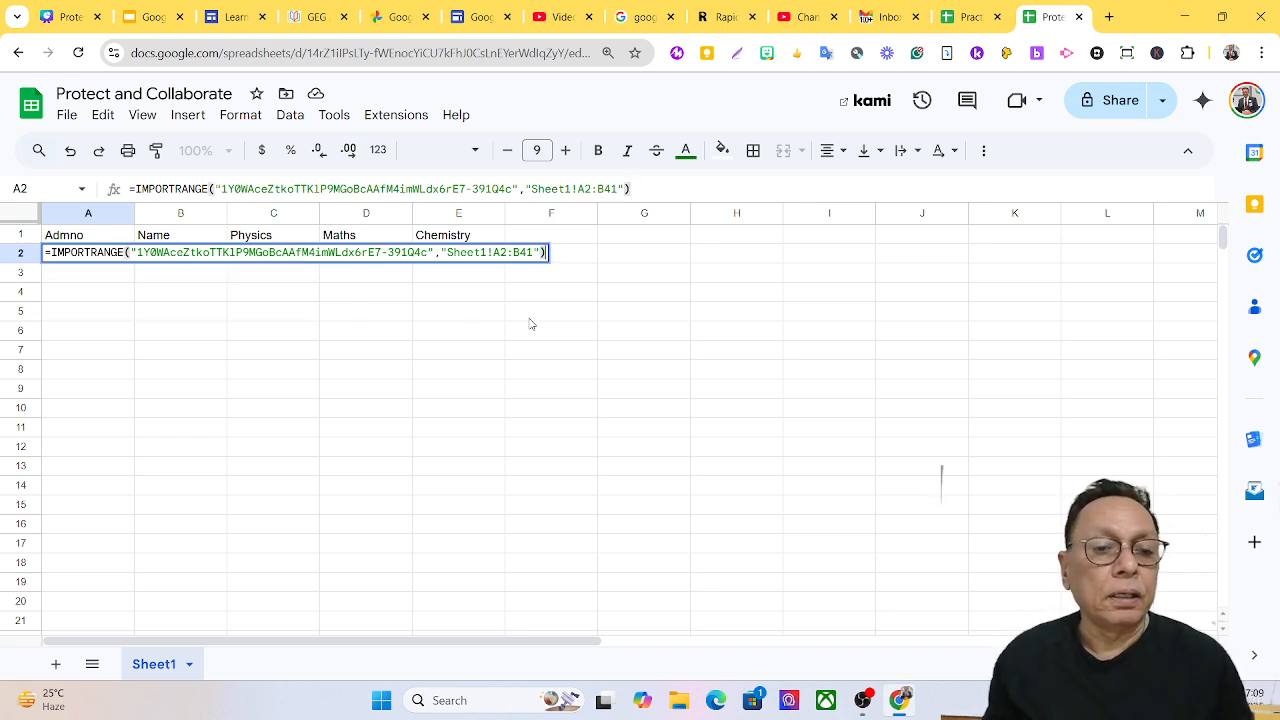
pyautogui.press('Return')
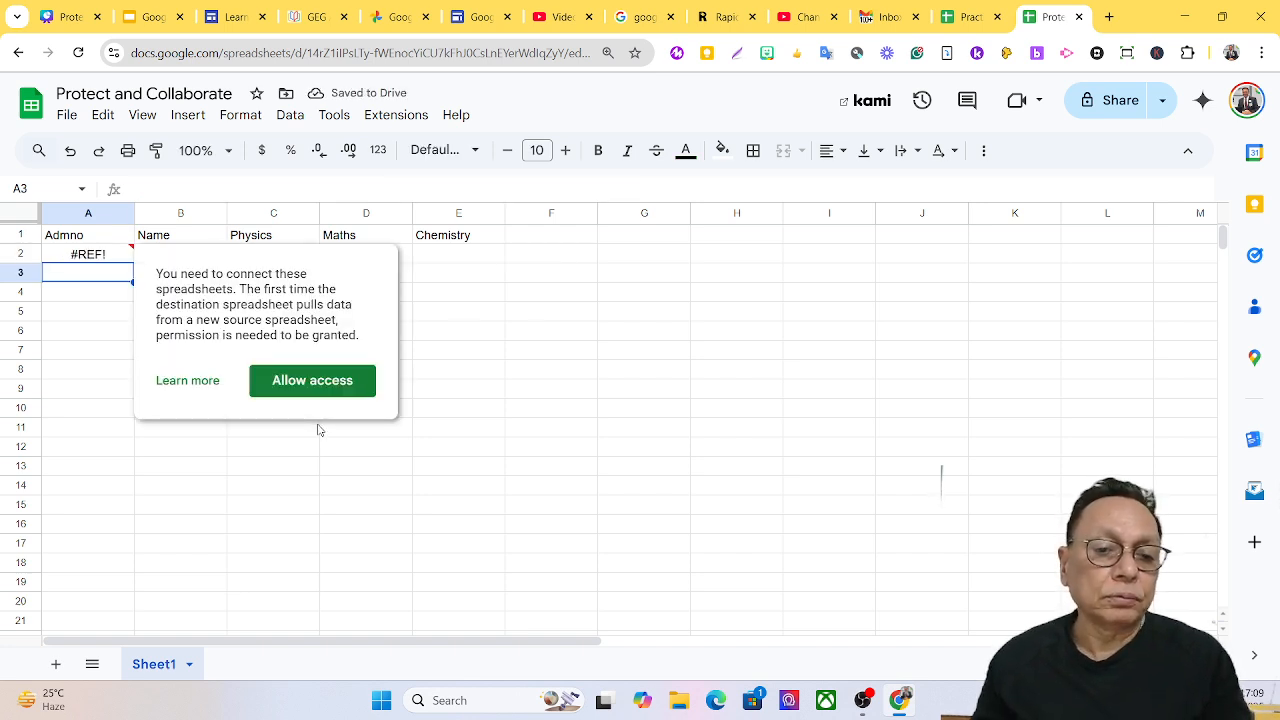
# Allow access for the import, autofit column A, and right-align 18678A in A14.
pyautogui.click(311, 385)
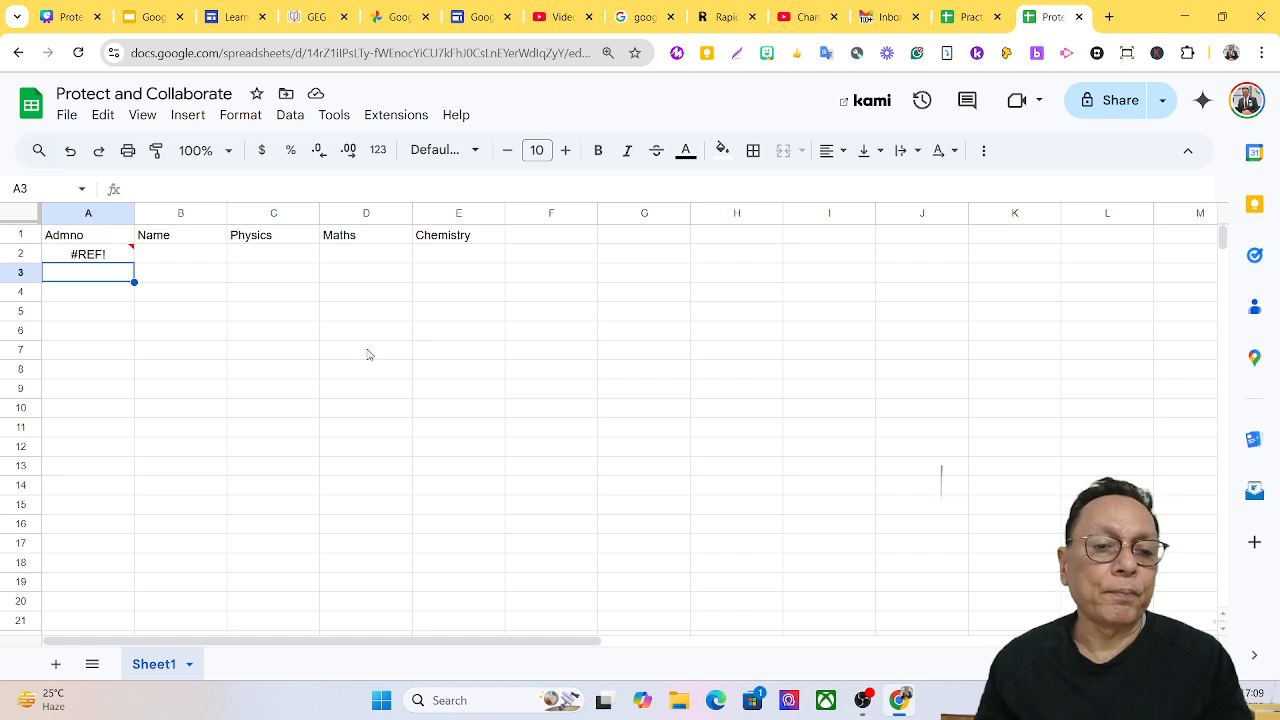
pyautogui.doubleClick(130, 213)
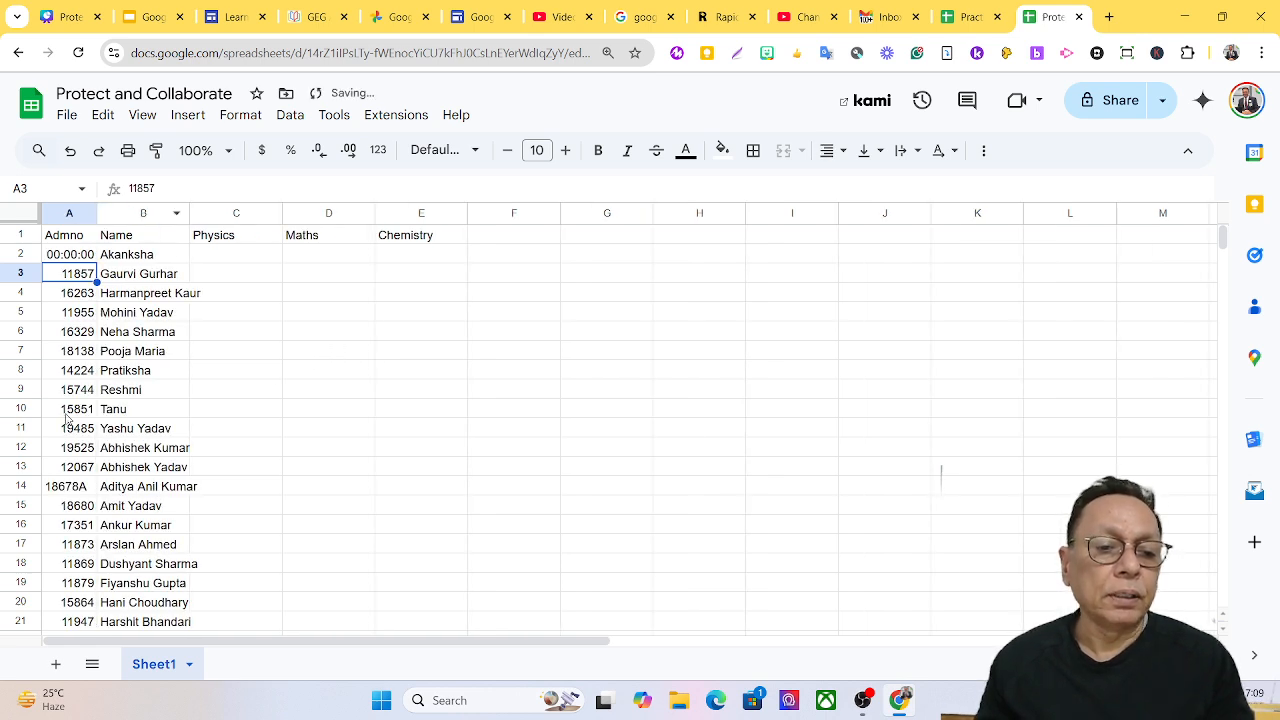
pyautogui.click(71, 492)
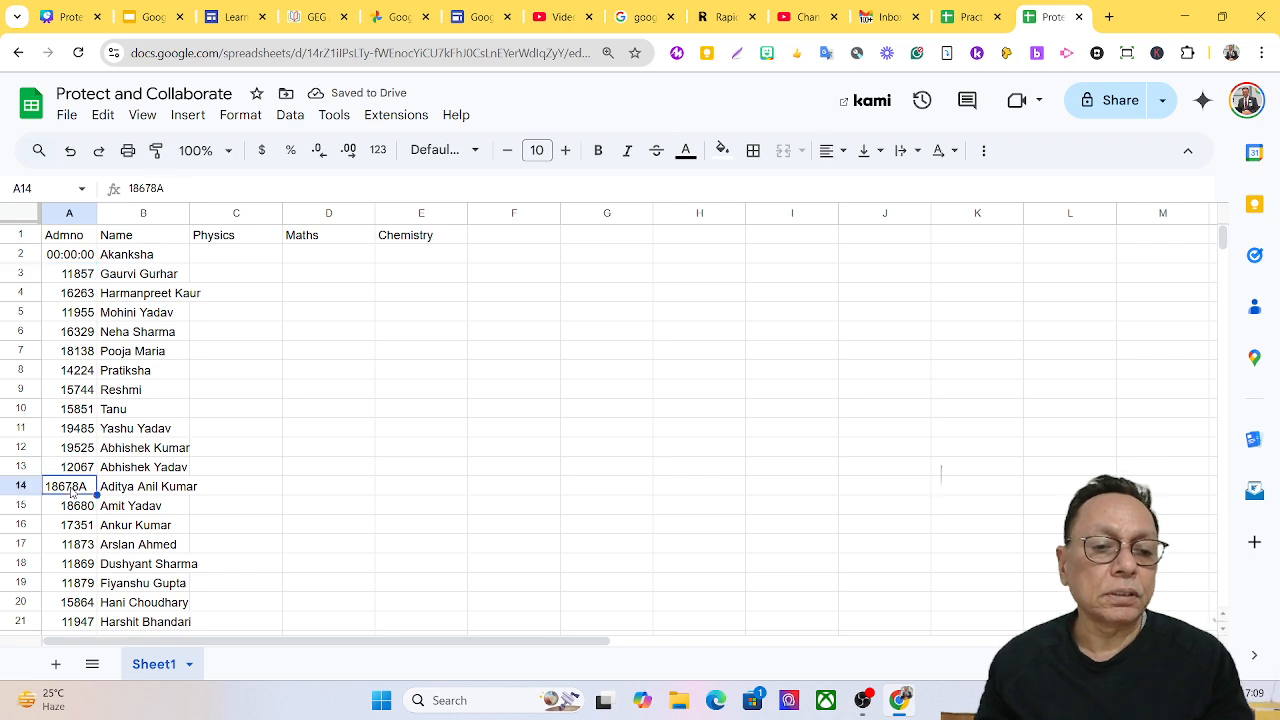
pyautogui.click(829, 150)
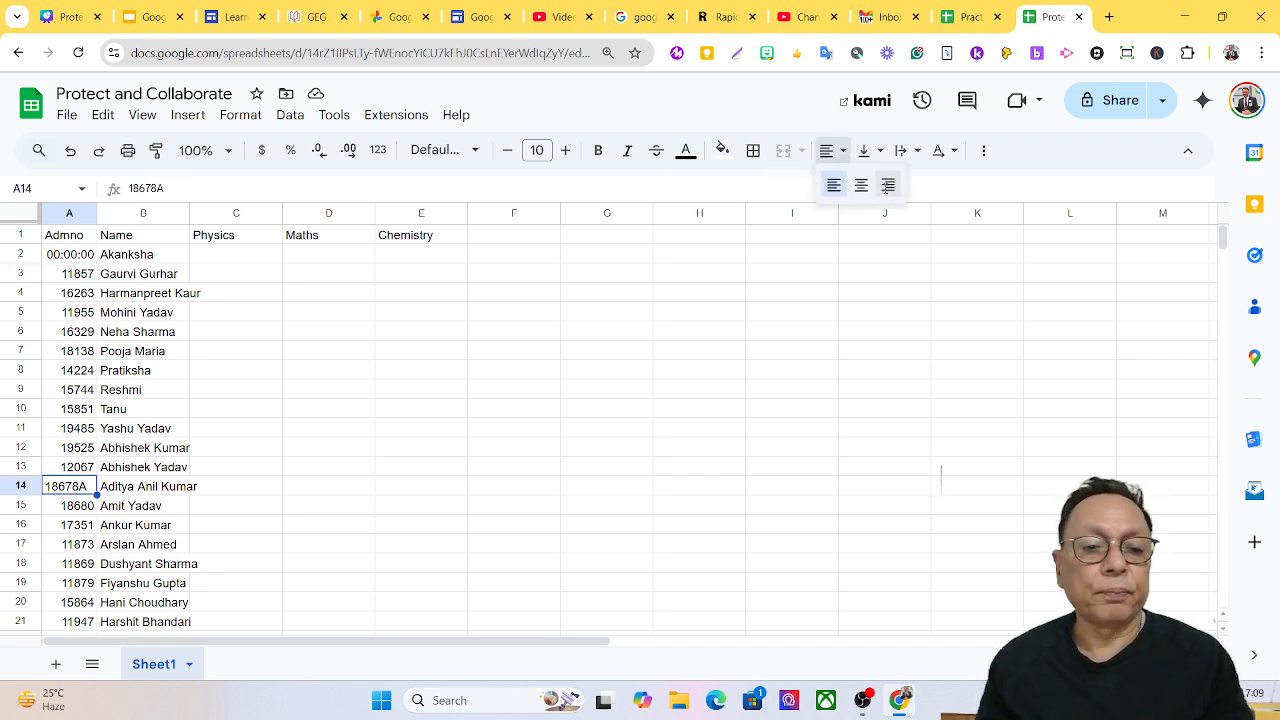
pyautogui.click(886, 188)
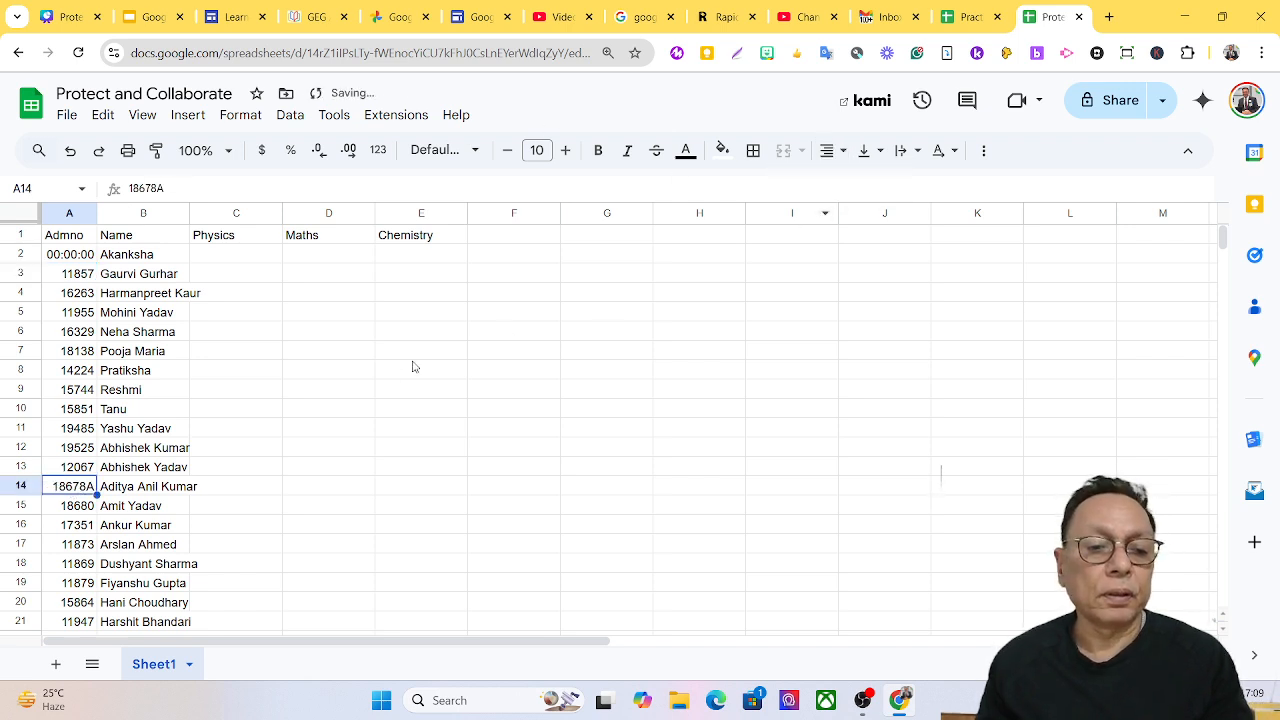
pyautogui.click(65, 243)
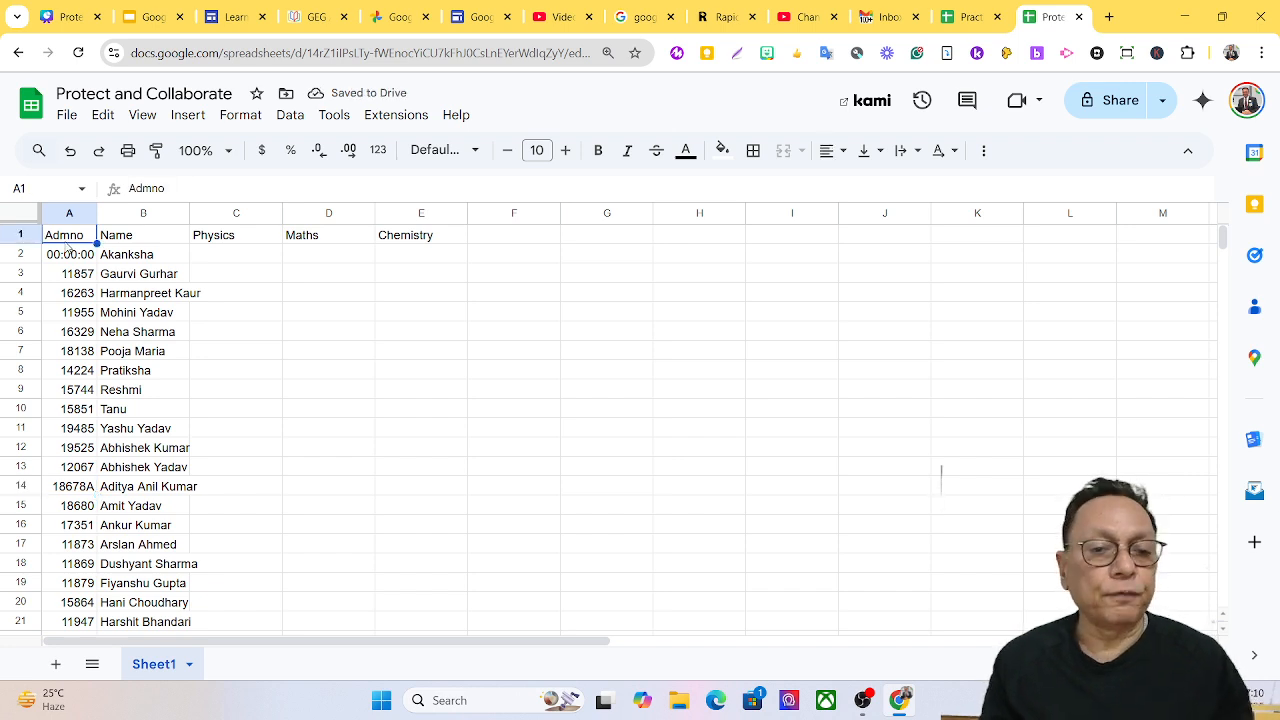
# Apply all borders to the table A1:E41.
pyautogui.hotkey('shift', 'Right')
pyautogui.hotkey('shift', 'Right')
pyautogui.hotkey('shift', 'Right')
pyautogui.hotkey('shift', 'Right')
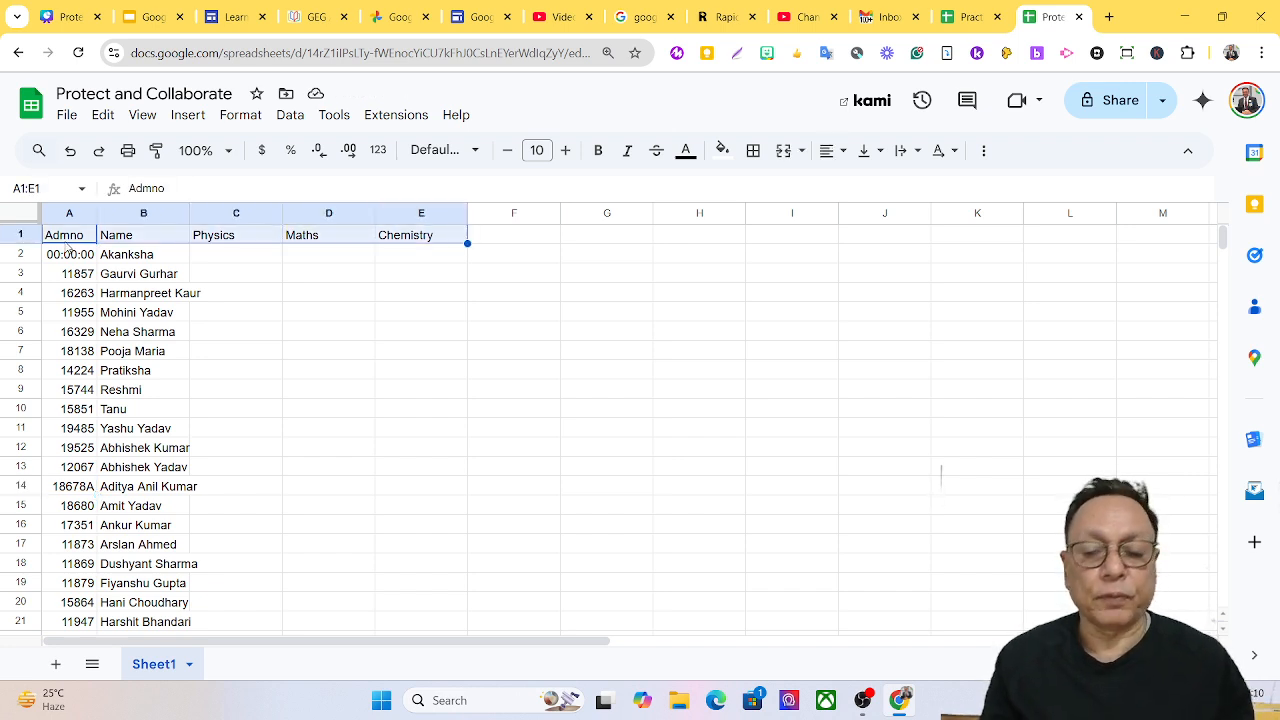
pyautogui.hotkey('shift', 'Down')
pyautogui.hotkey('shift', 'Down')
pyautogui.hotkey('shift', 'Down')
pyautogui.hotkey('shift', 'Down')
pyautogui.hotkey('shift', 'Down')
pyautogui.hotkey('shift', 'Down')
pyautogui.hotkey('shift', 'Down')
pyautogui.hotkey('shift', 'Down')
pyautogui.hotkey('shift', 'Down')
pyautogui.hotkey('shift', 'Down')
pyautogui.hotkey('shift', 'Down')
pyautogui.hotkey('shift', 'Down')
pyautogui.hotkey('shift', 'Down')
pyautogui.hotkey('shift', 'Down')
pyautogui.hotkey('shift', 'Down')
pyautogui.hotkey('shift', 'Down')
pyautogui.hotkey('shift', 'Down')
pyautogui.hotkey('shift', 'Down')
pyautogui.hotkey('shift', 'Down')
pyautogui.hotkey('shift', 'Down')
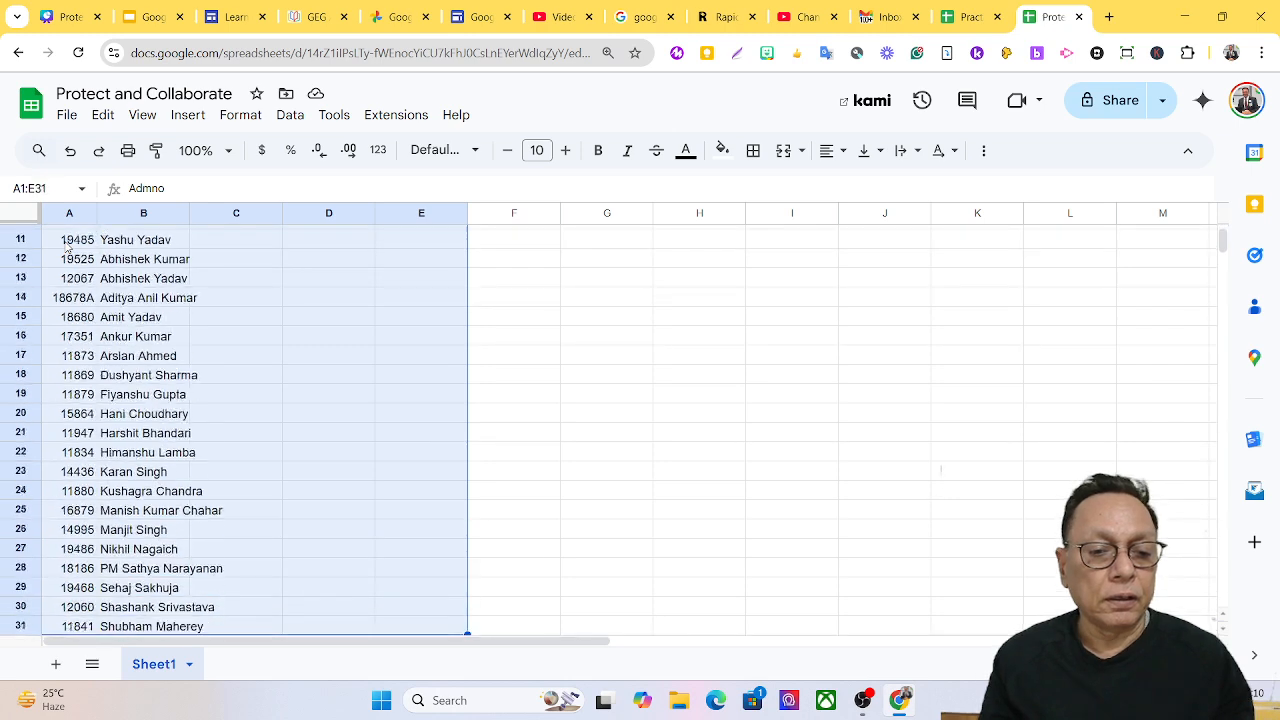
pyautogui.hotkey('shift', 'Up')
pyautogui.hotkey('shift', 'Up')
pyautogui.hotkey('shift', 'Up')
pyautogui.hotkey('shift', 'Up')
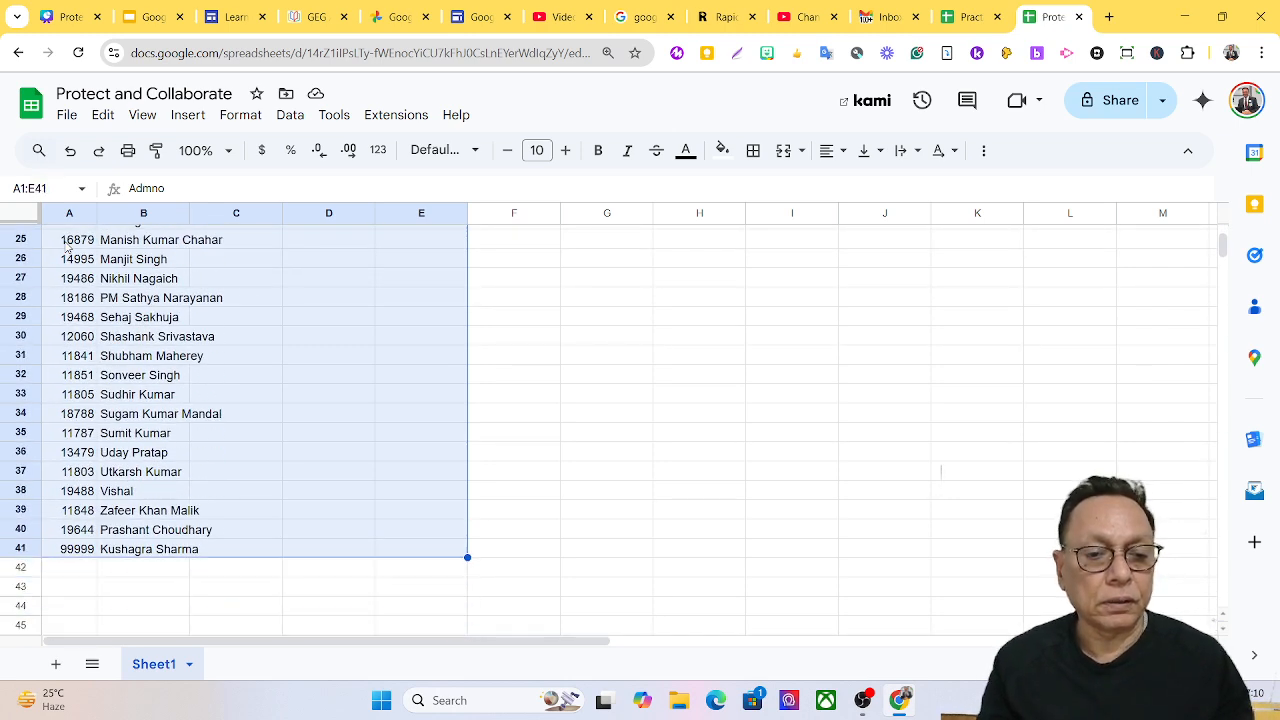
pyautogui.click(755, 152)
pyautogui.click(762, 190)
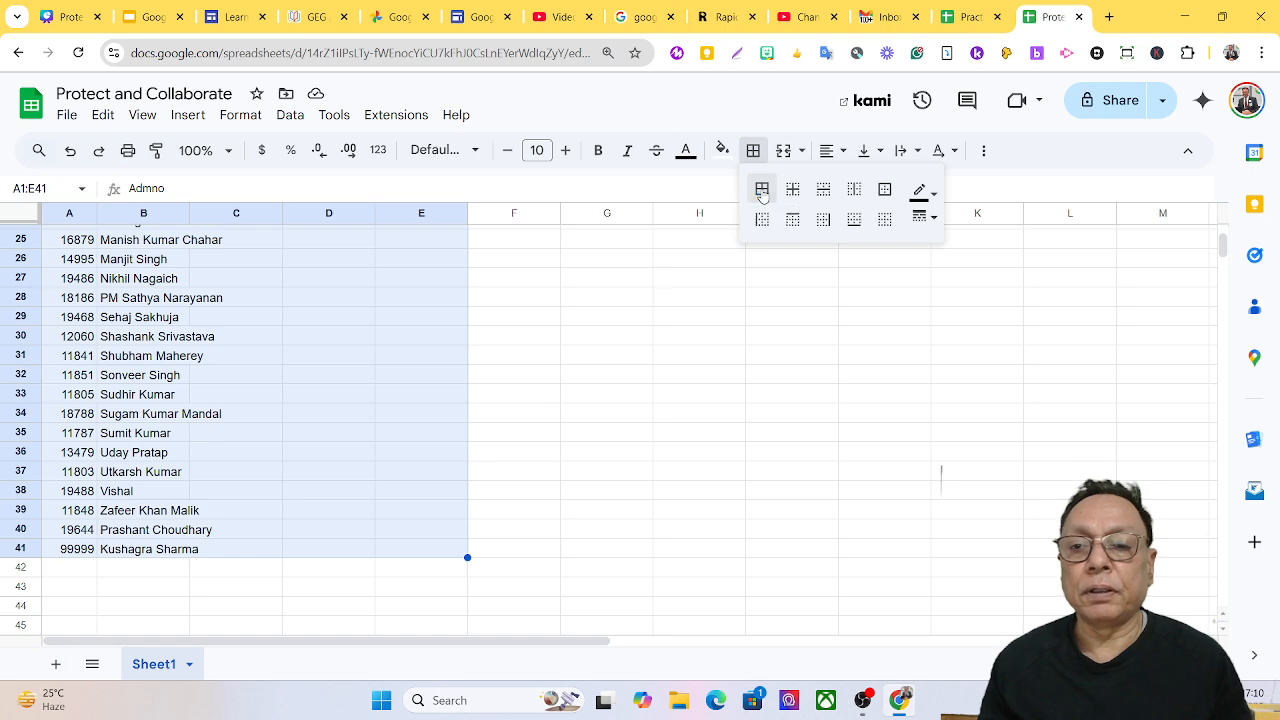
# Widen column B to fit the full student names.
pyautogui.scroll(8, 545, 337)
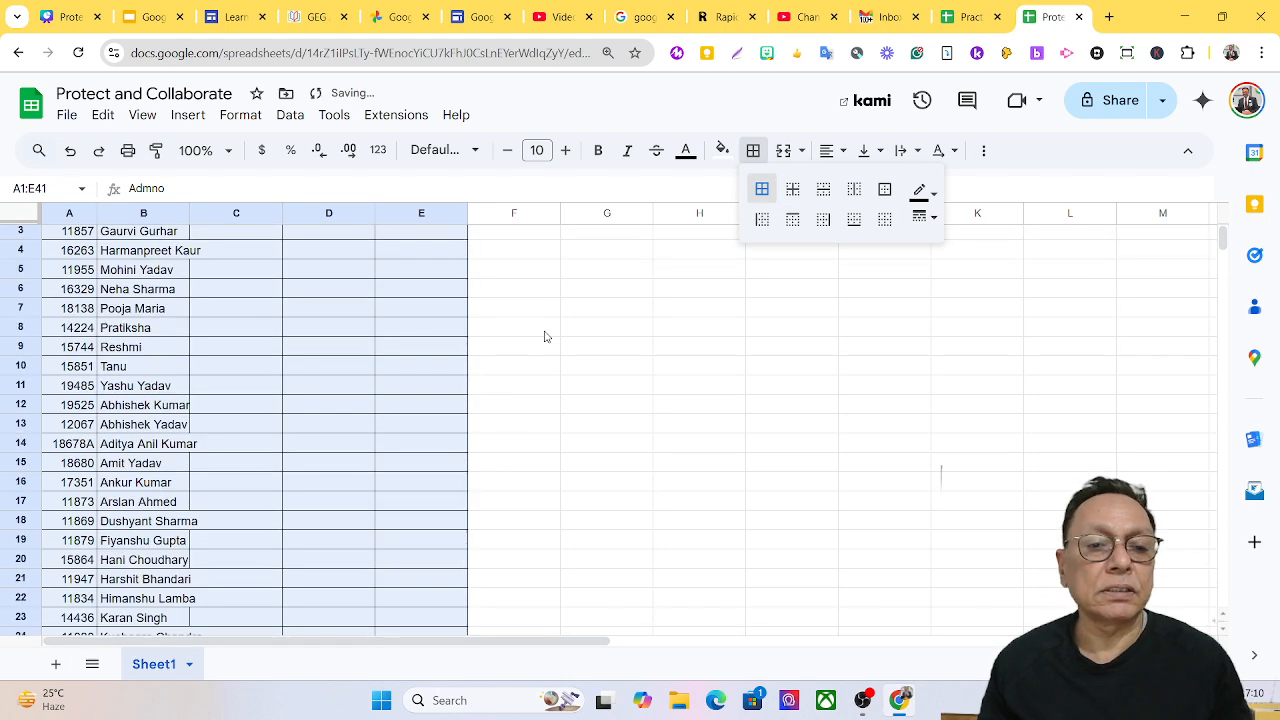
pyautogui.doubleClick(190, 213)
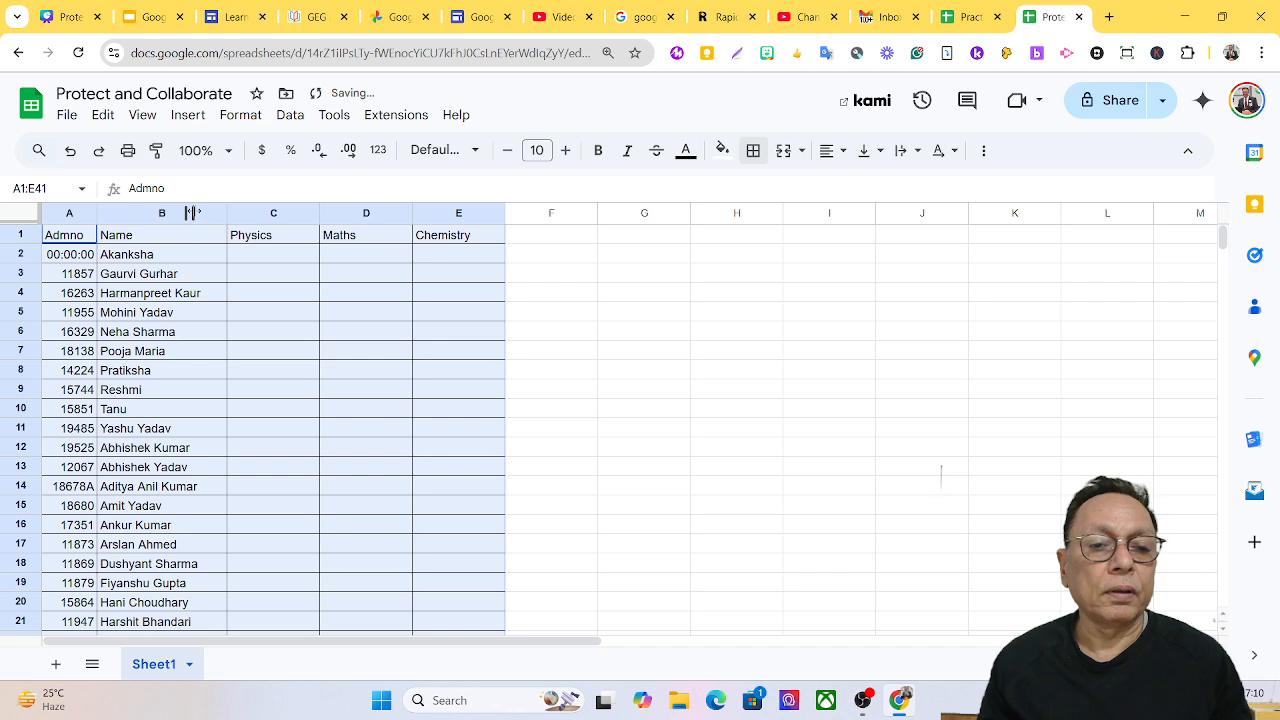
pyautogui.click(723, 351)
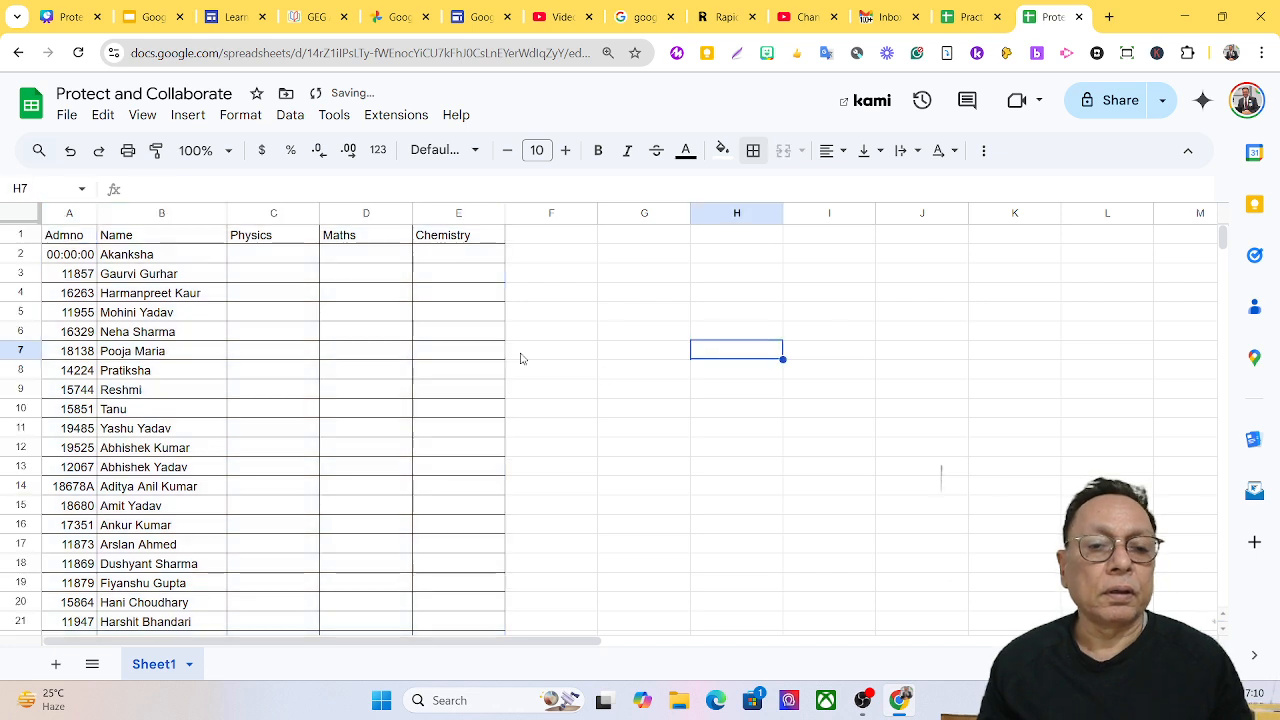
pyautogui.click(50, 238)
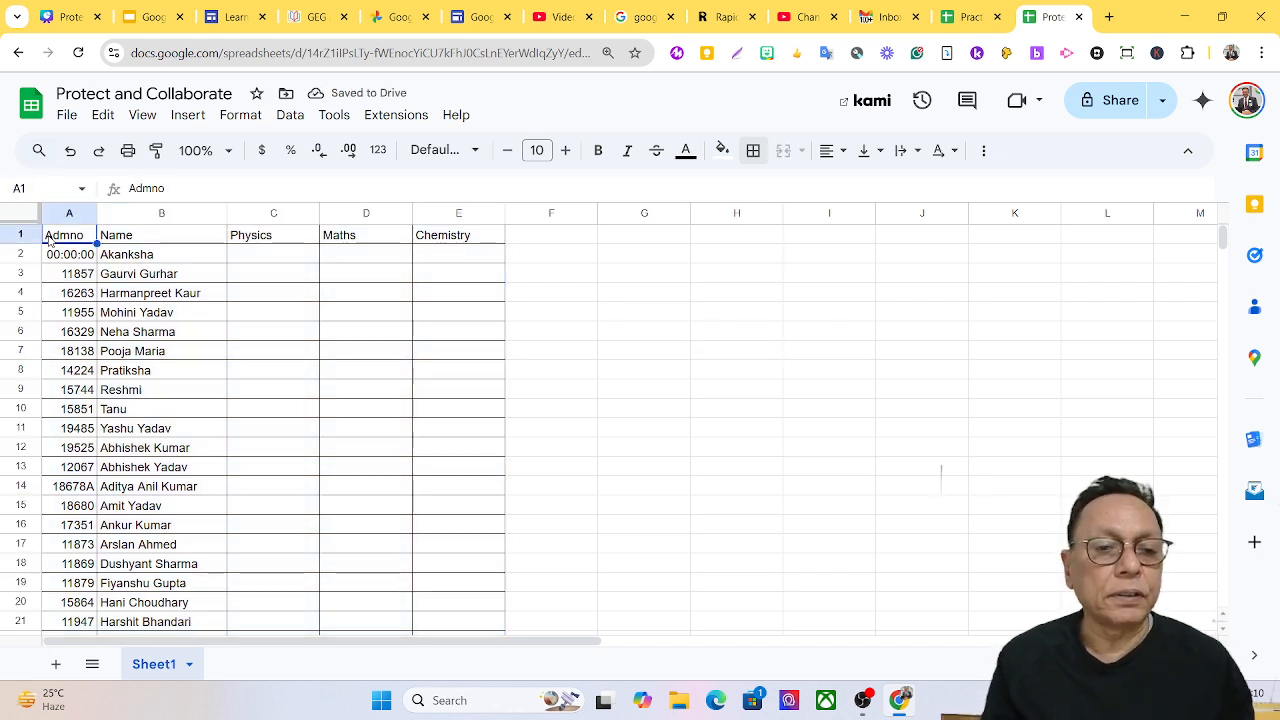
# Give header row A1:E1 a green fill with bold, white, 12-point text.
pyautogui.moveTo(50, 240); pyautogui.dragTo(460, 237)
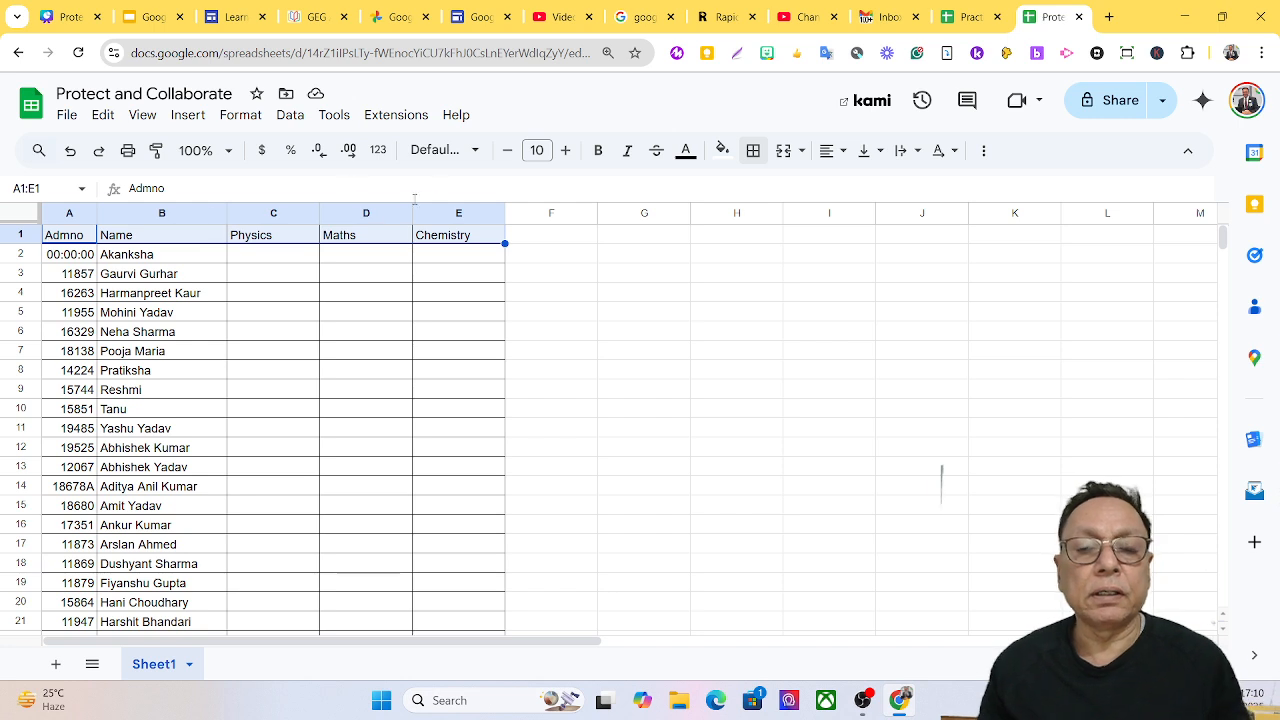
pyautogui.click(728, 162)
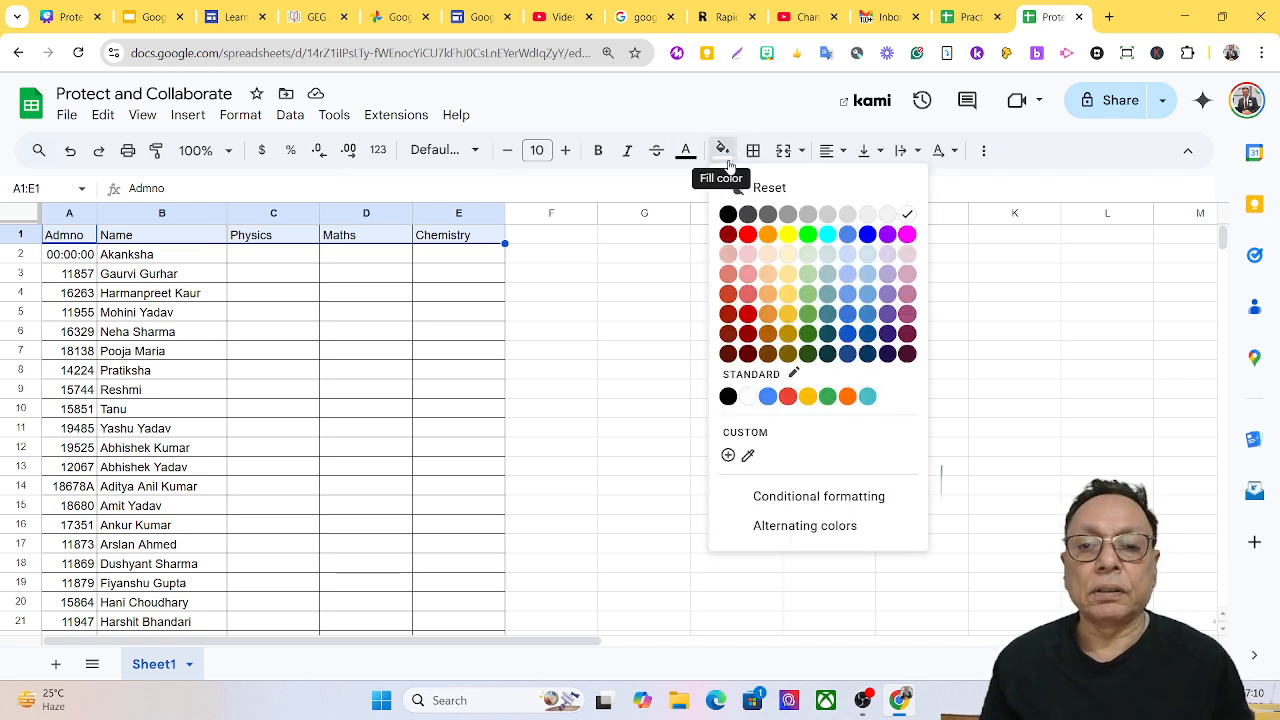
pyautogui.click(808, 234)
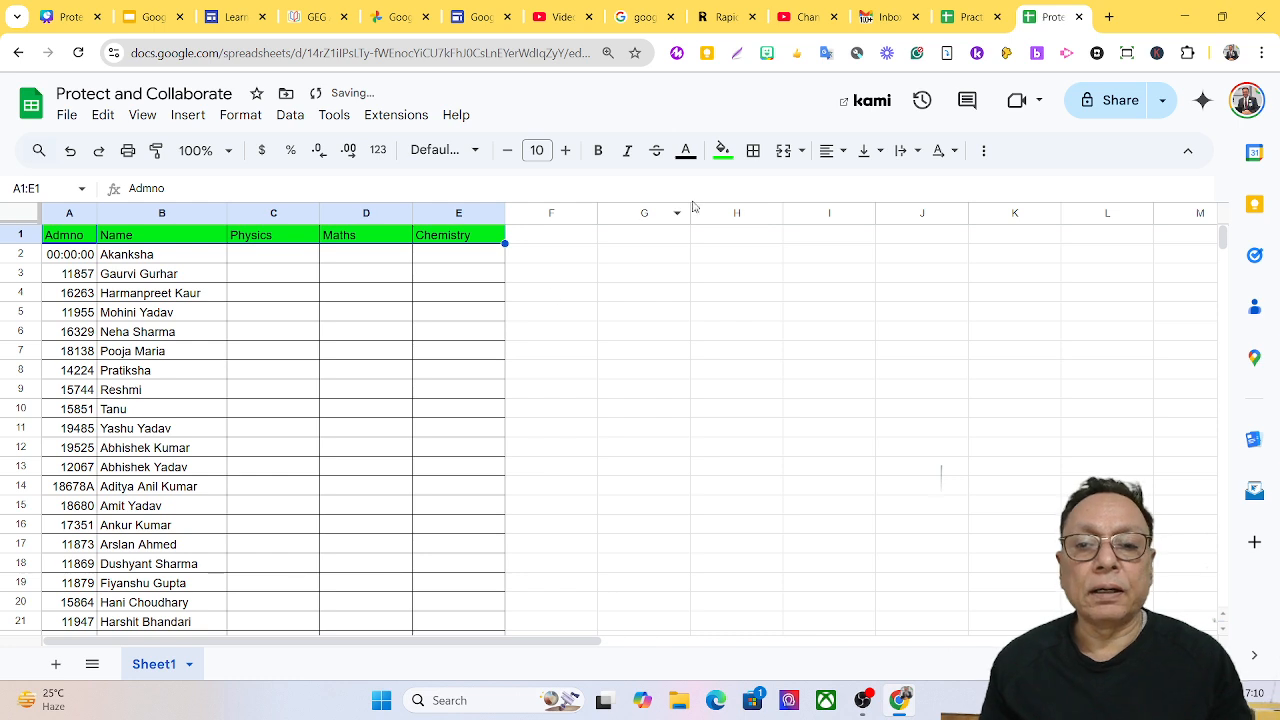
pyautogui.click(686, 152)
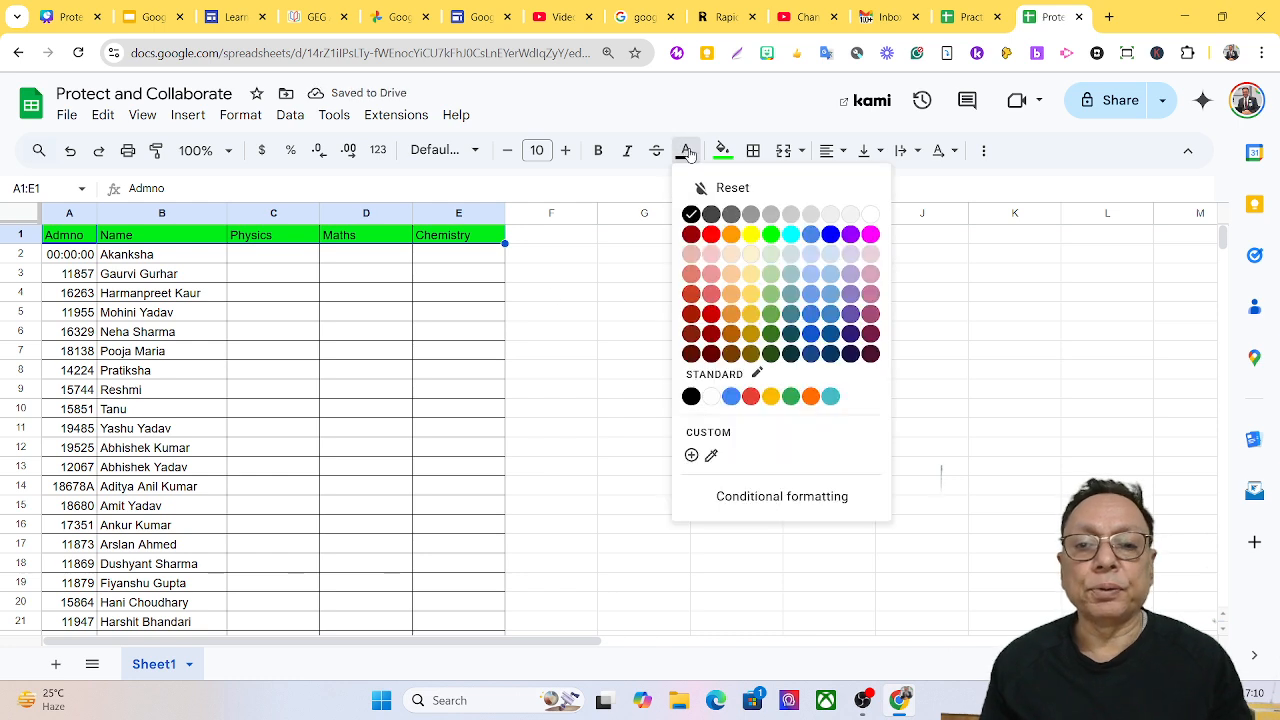
pyautogui.click(866, 216)
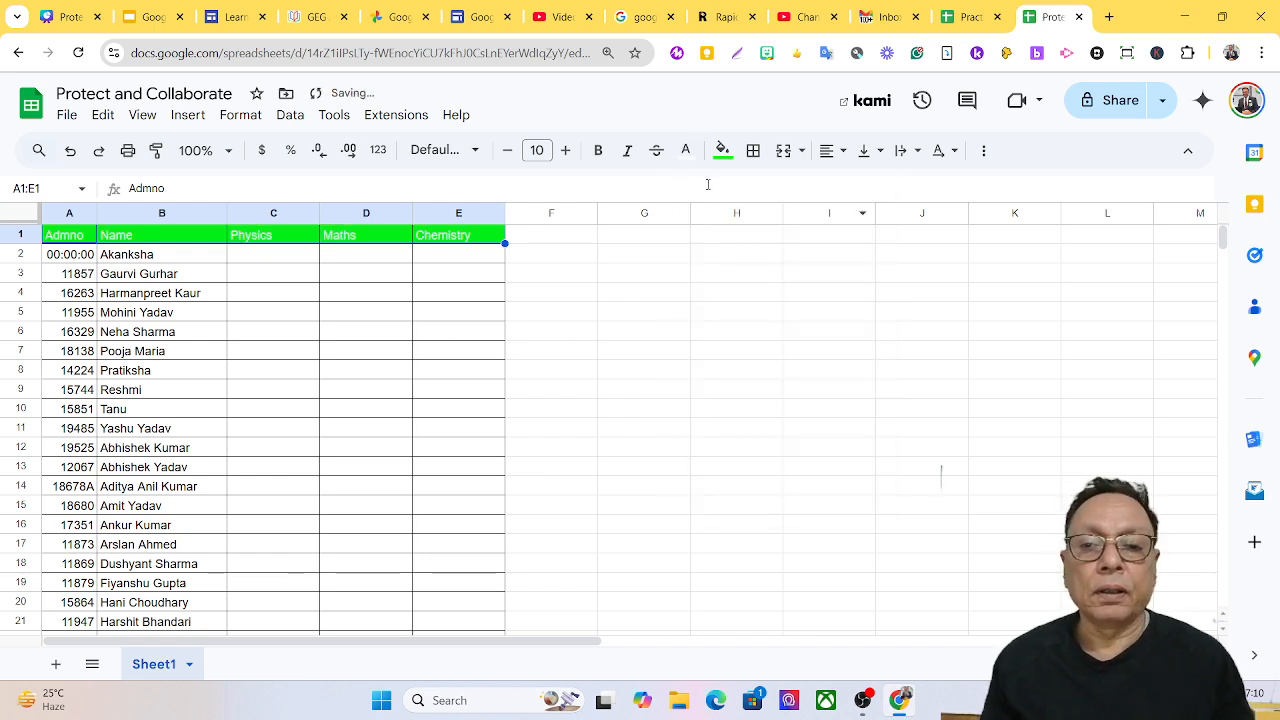
pyautogui.click(598, 152)
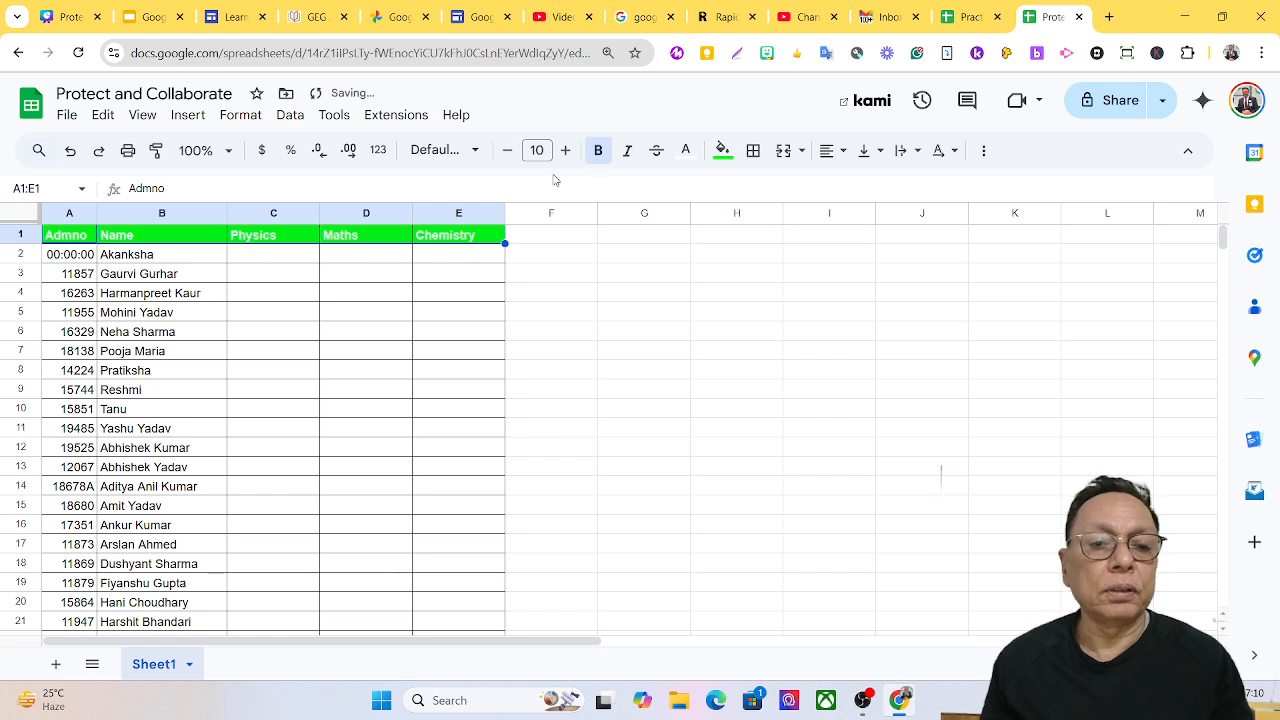
pyautogui.click(565, 150)
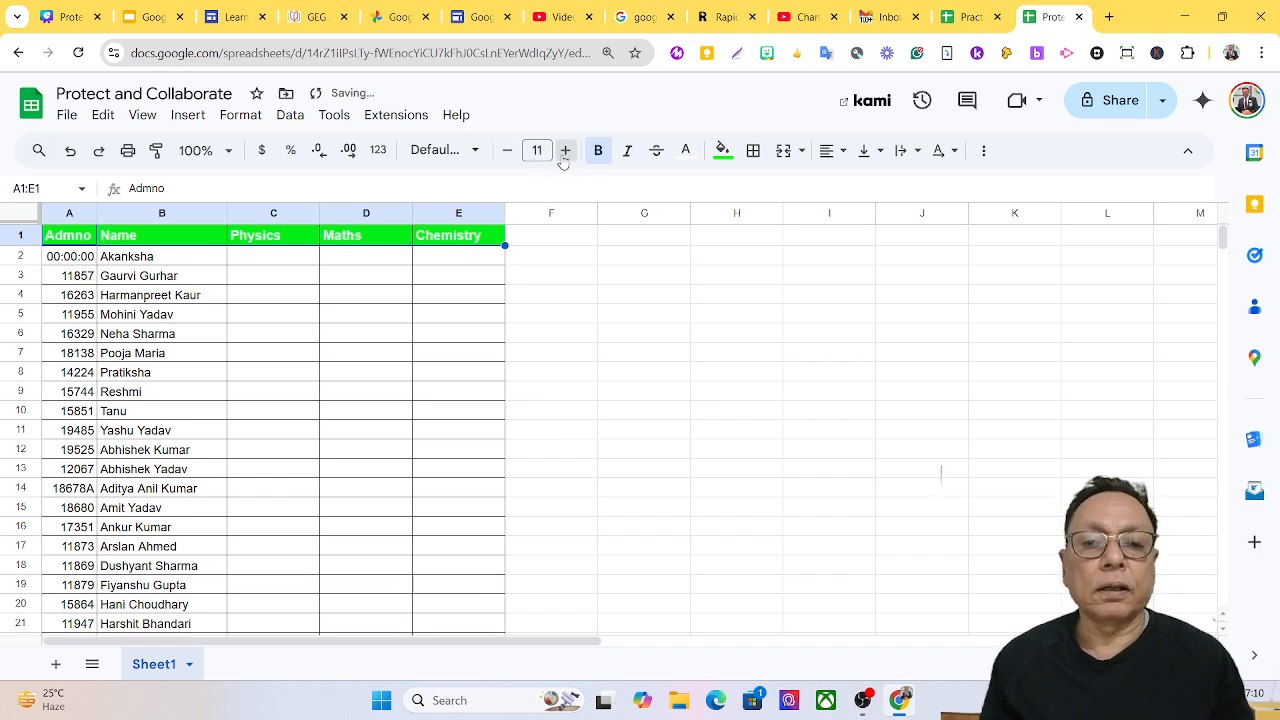
pyautogui.click(565, 150)
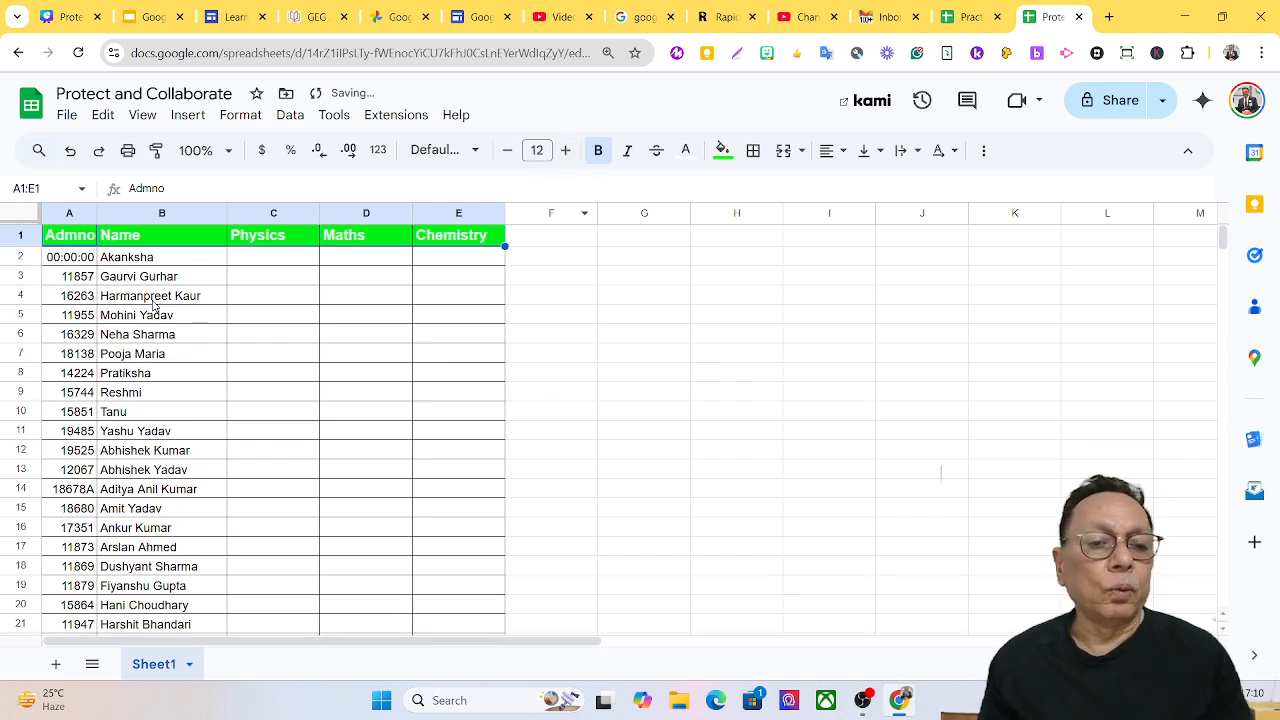
pyautogui.click(75, 258)
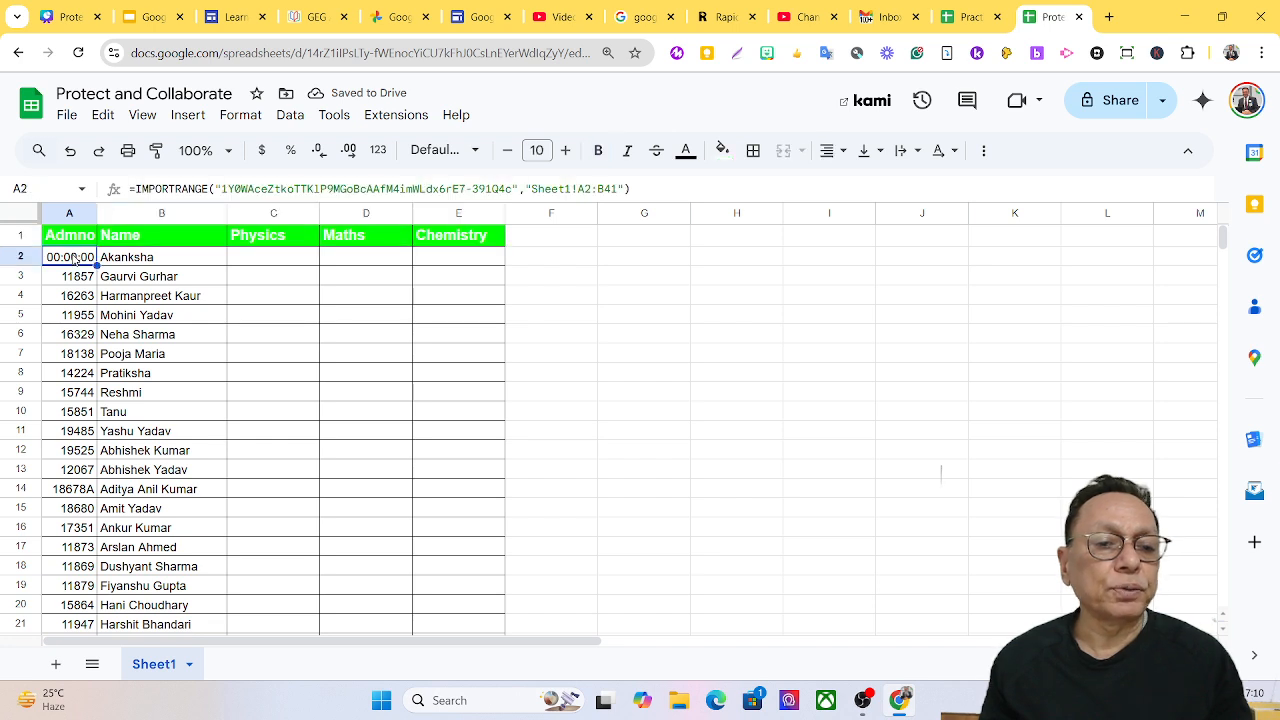
# Set A2's number format to Automatic so it shows 13698 instead of 00:00:00.
pyautogui.click(242, 117)
pyautogui.moveTo(286, 192)
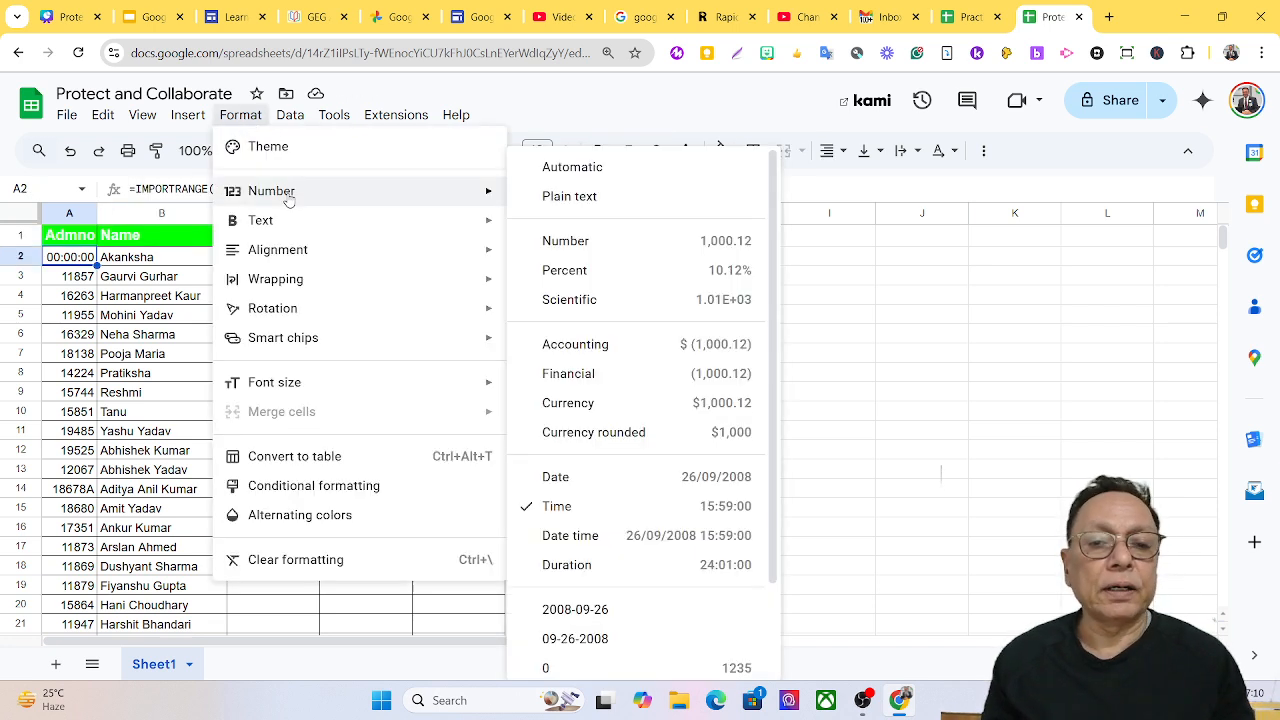
pyautogui.click(645, 169)
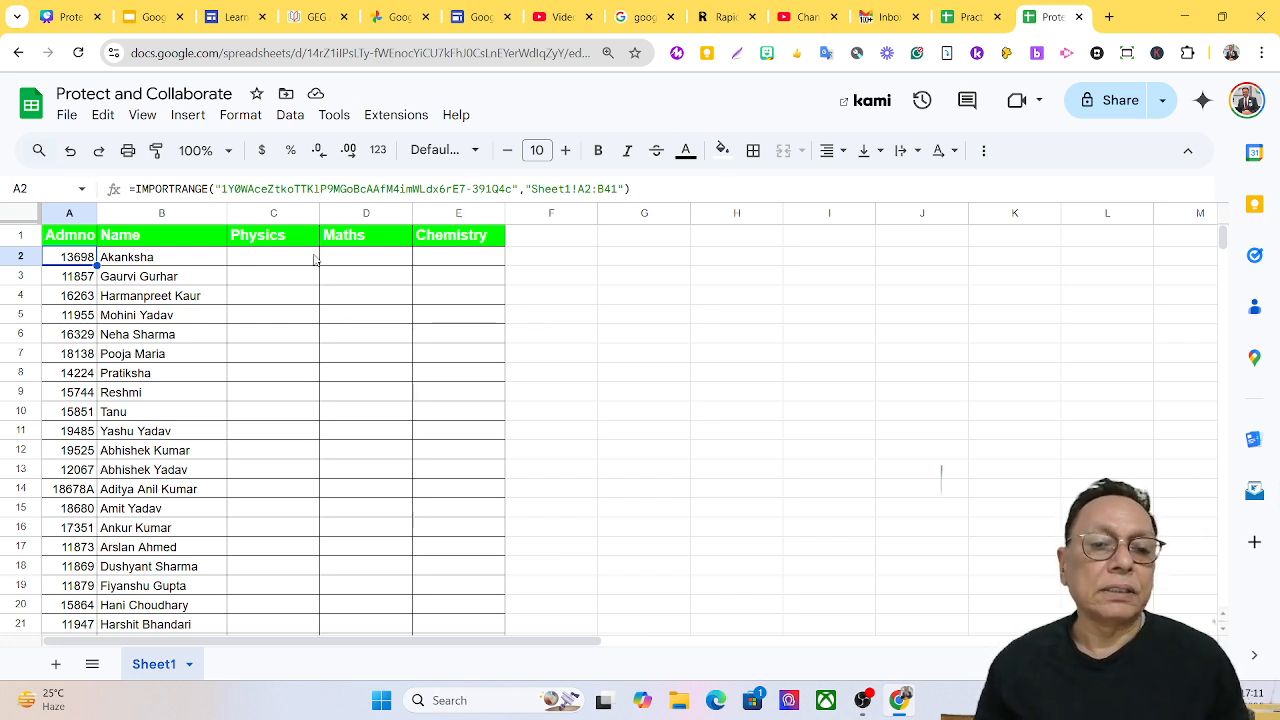
pyautogui.click(264, 210)
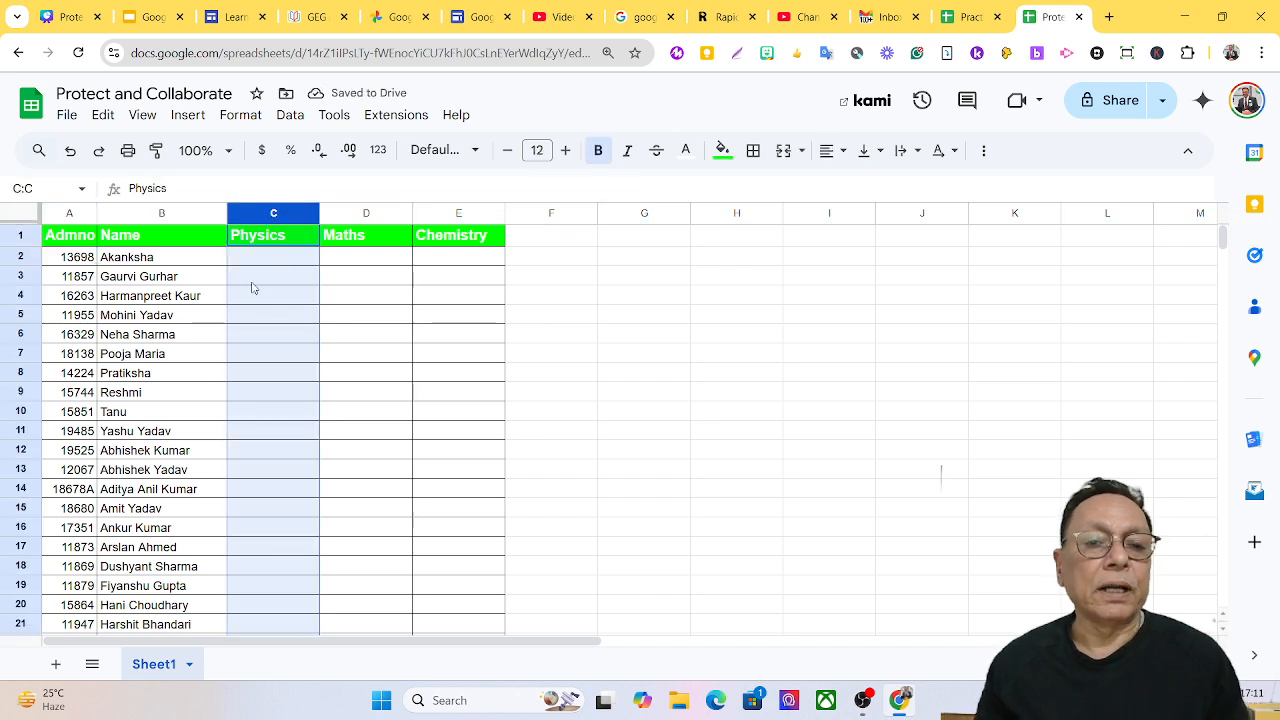
# Define column C (Sheet1!C:C) as a named range called Physics.
pyautogui.click(287, 116)
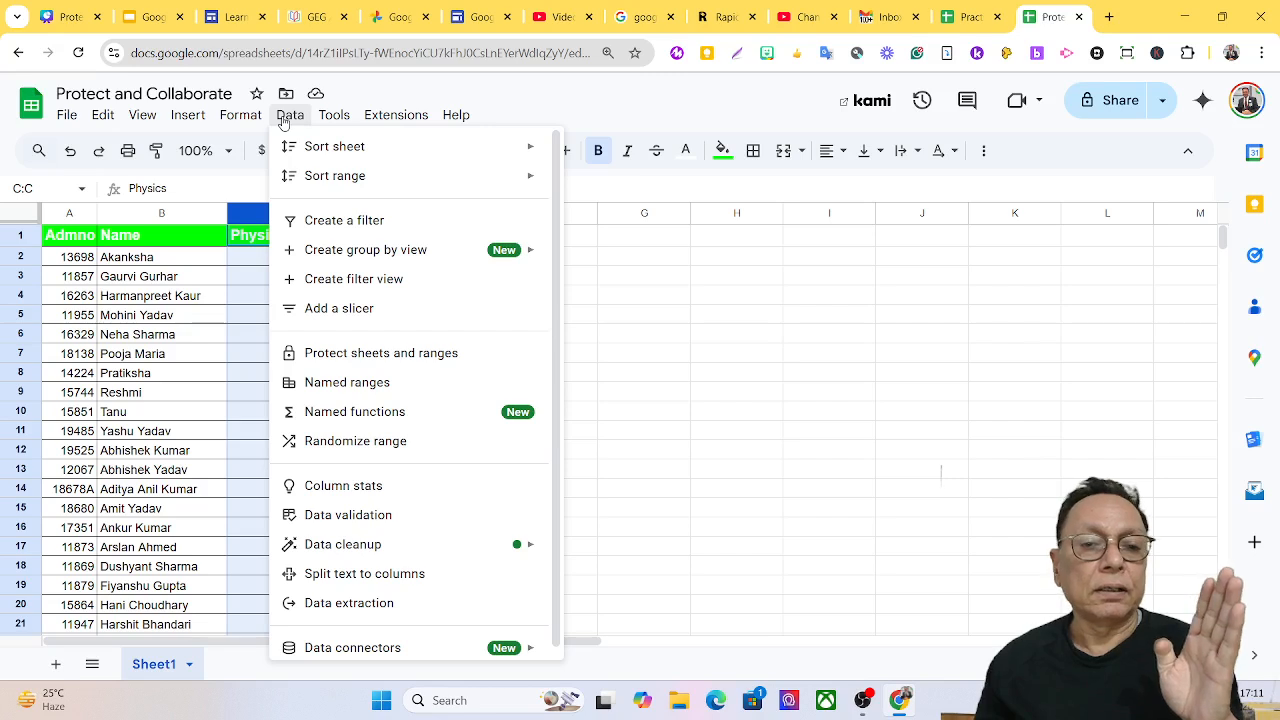
pyautogui.click(345, 385)
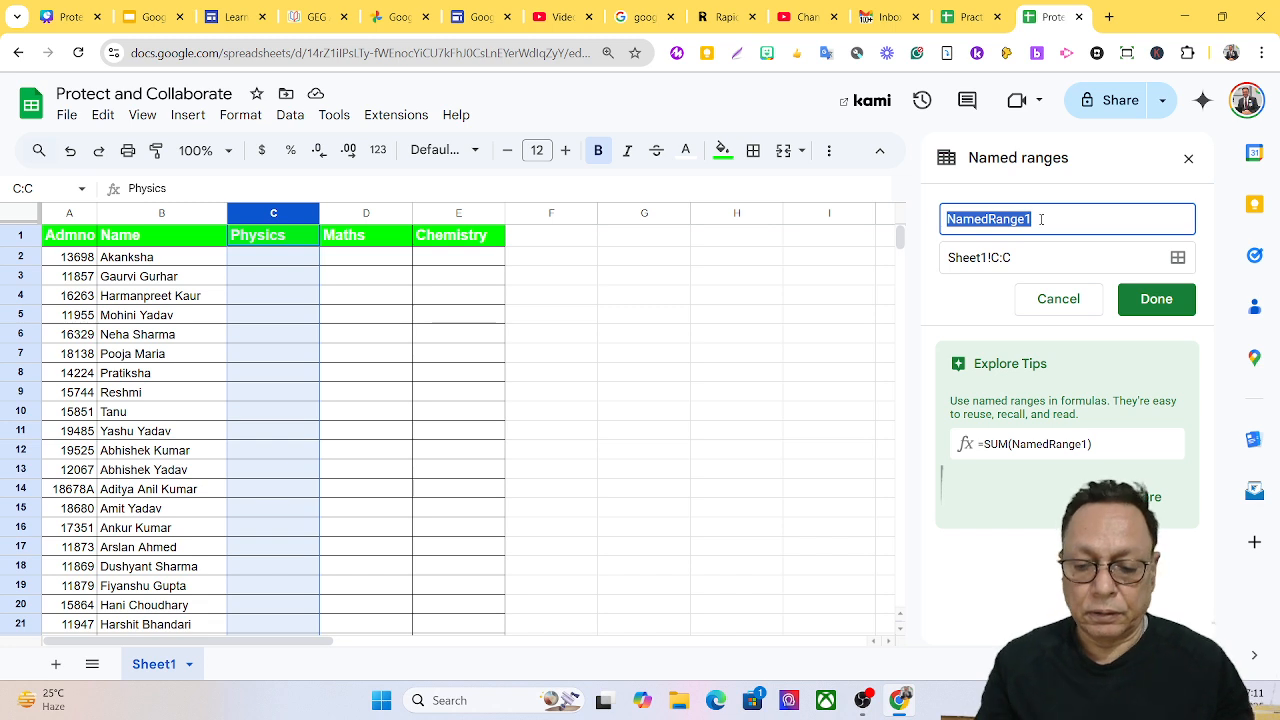
pyautogui.write('Physics')
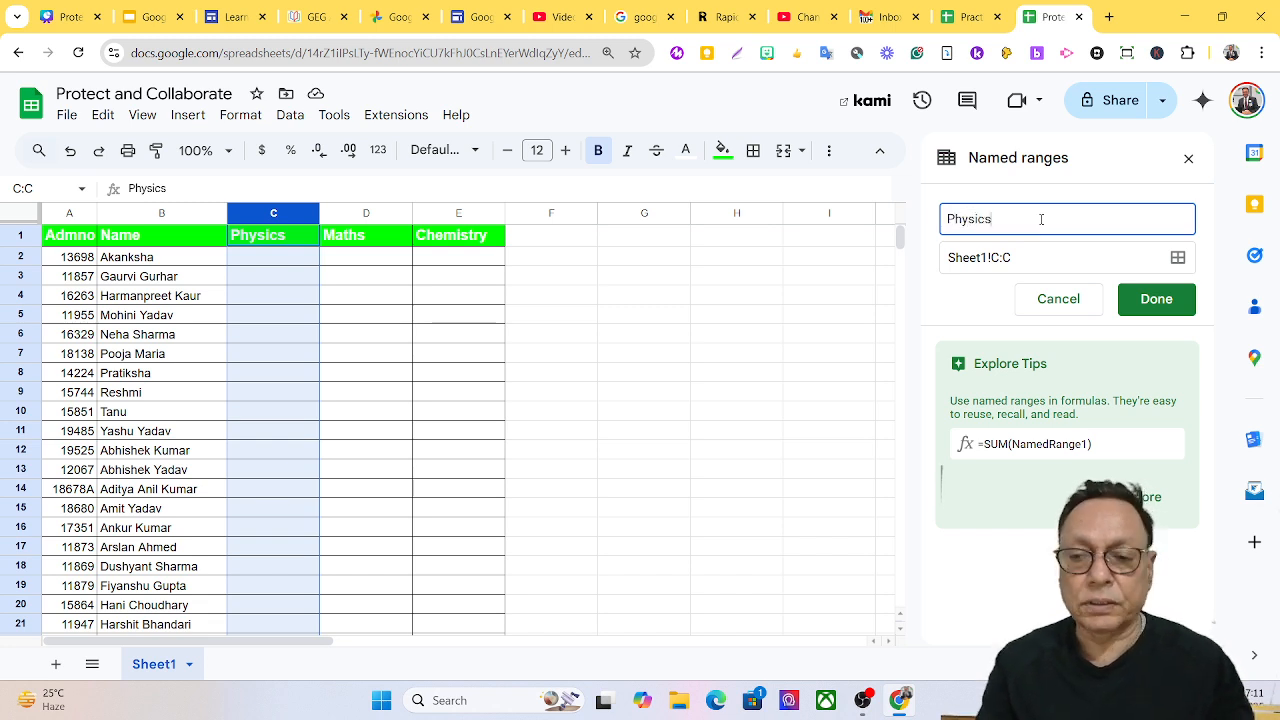
pyautogui.click(1157, 300)
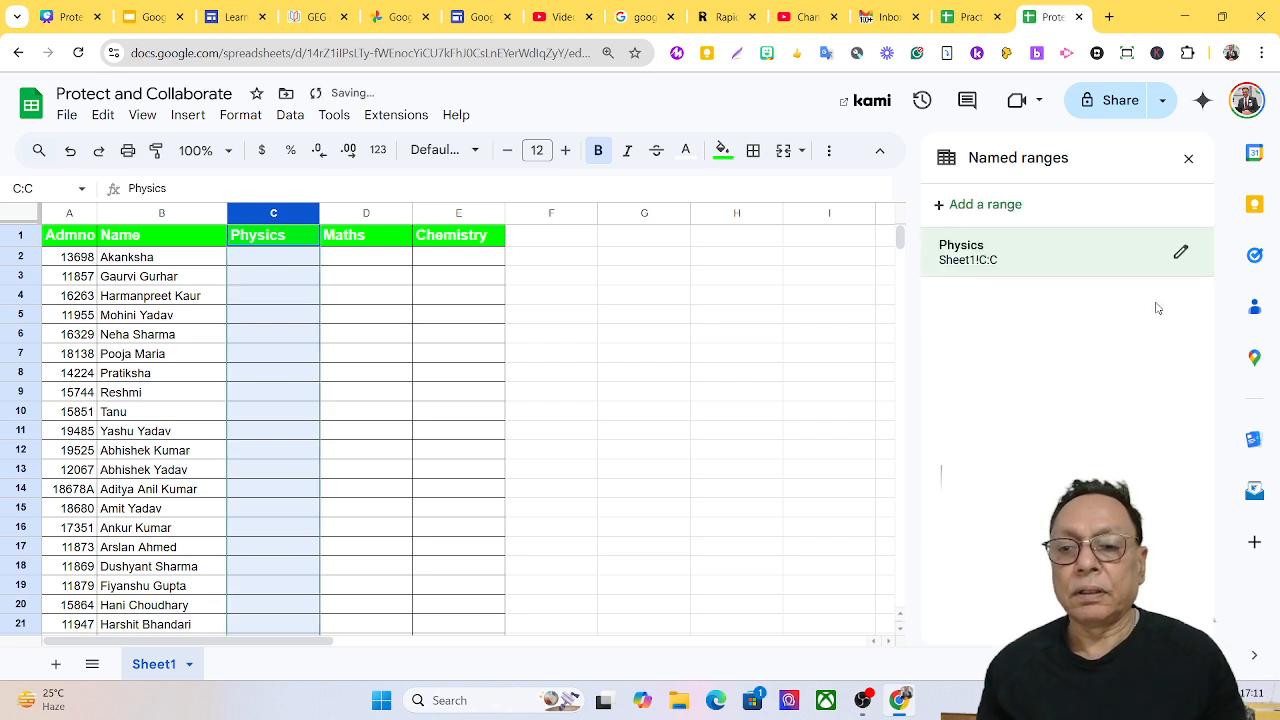
# Name column D as the named range 'Maths'.
pyautogui.click(345, 215)
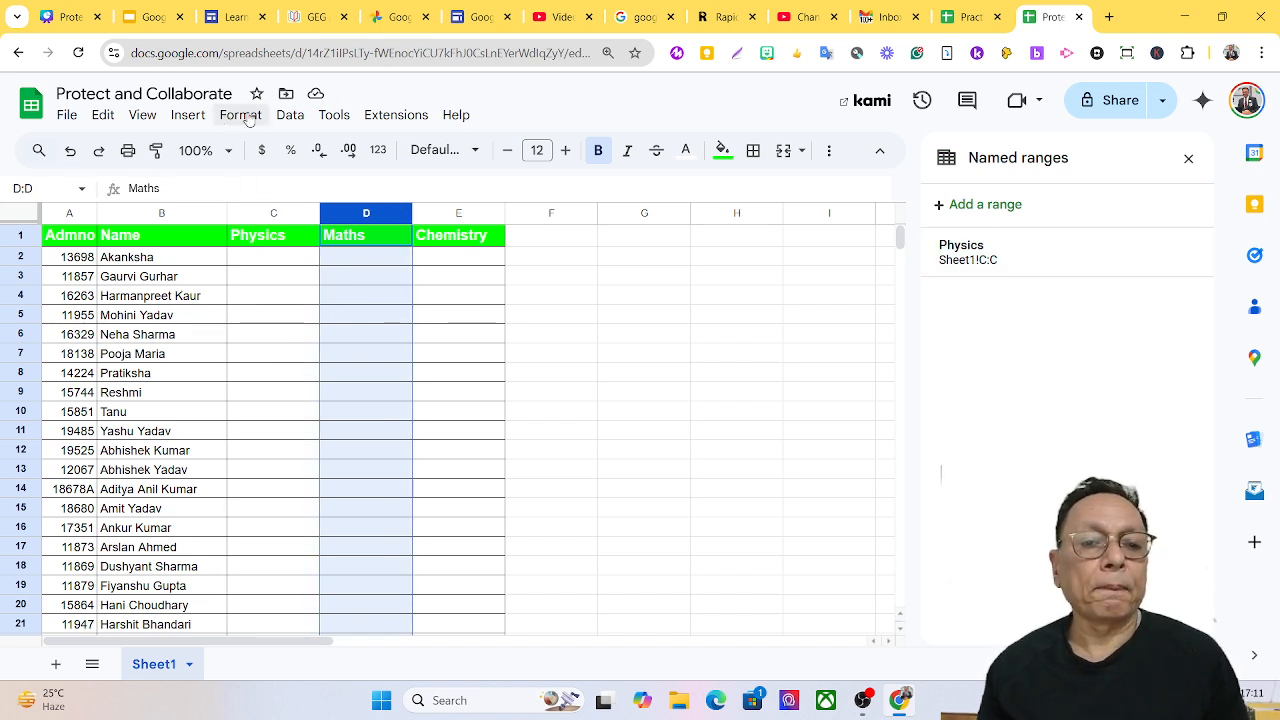
pyautogui.click(289, 116)
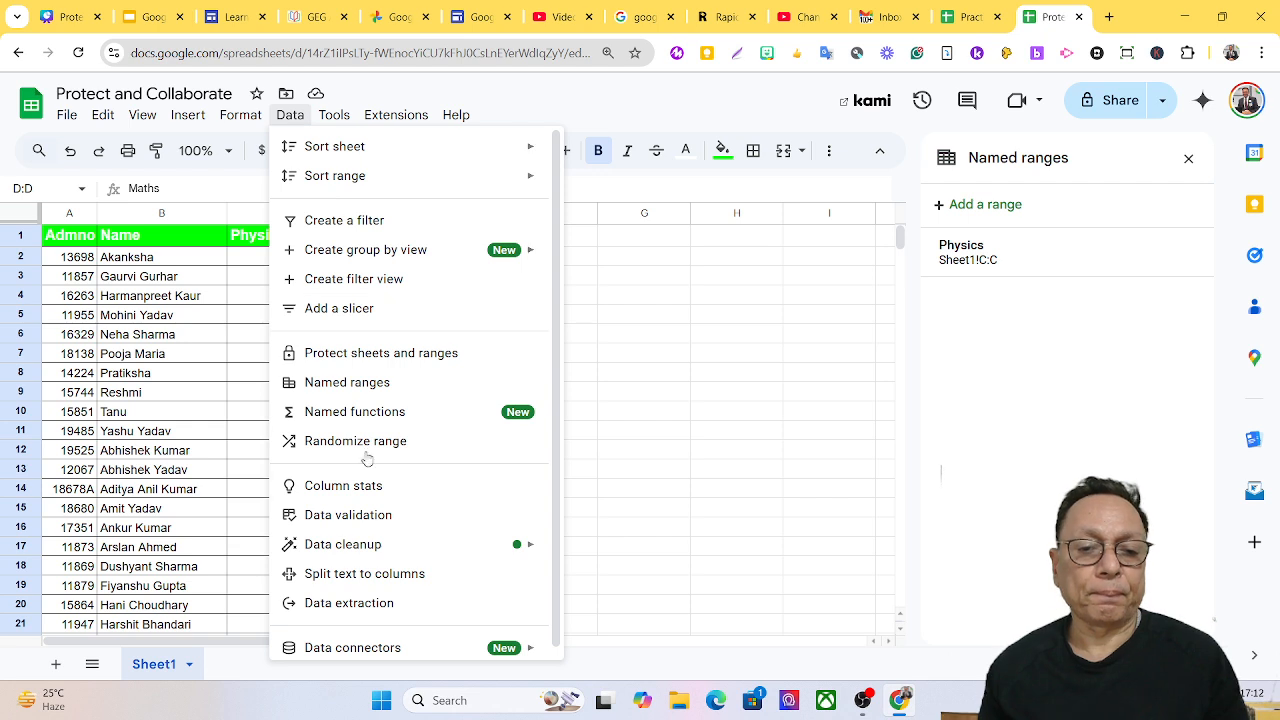
pyautogui.click(370, 383)
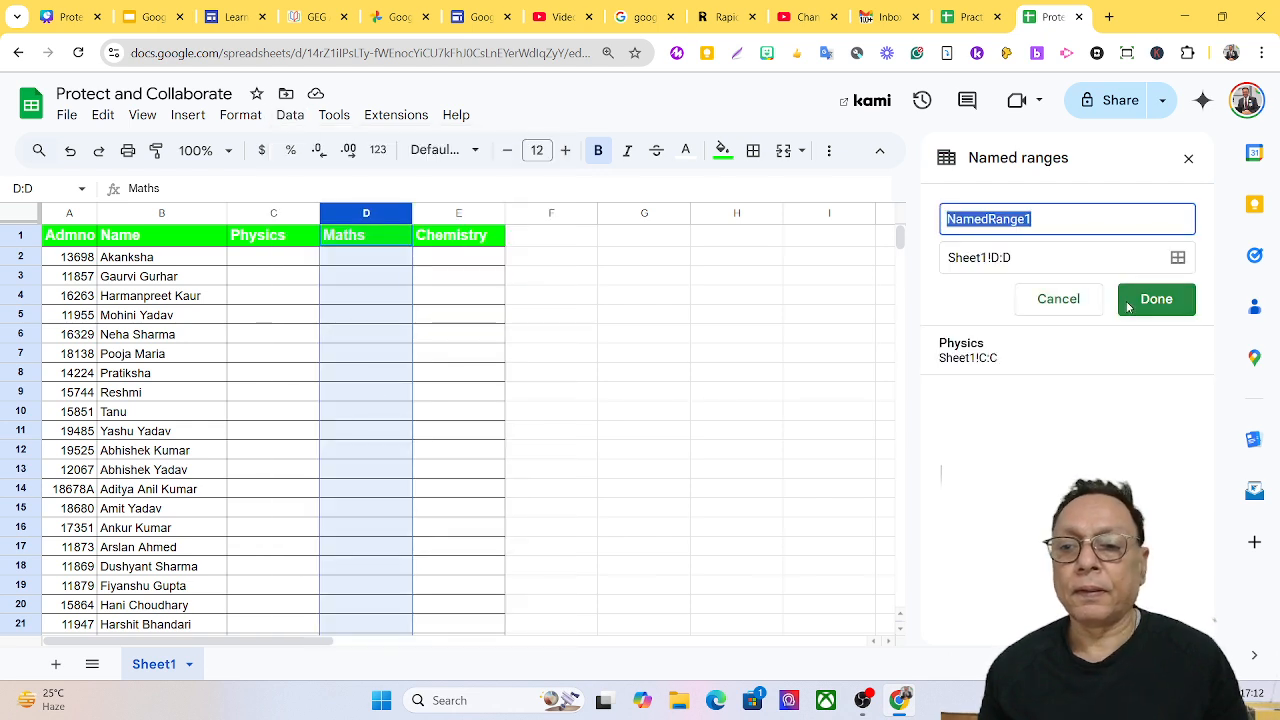
pyautogui.write('Maths')
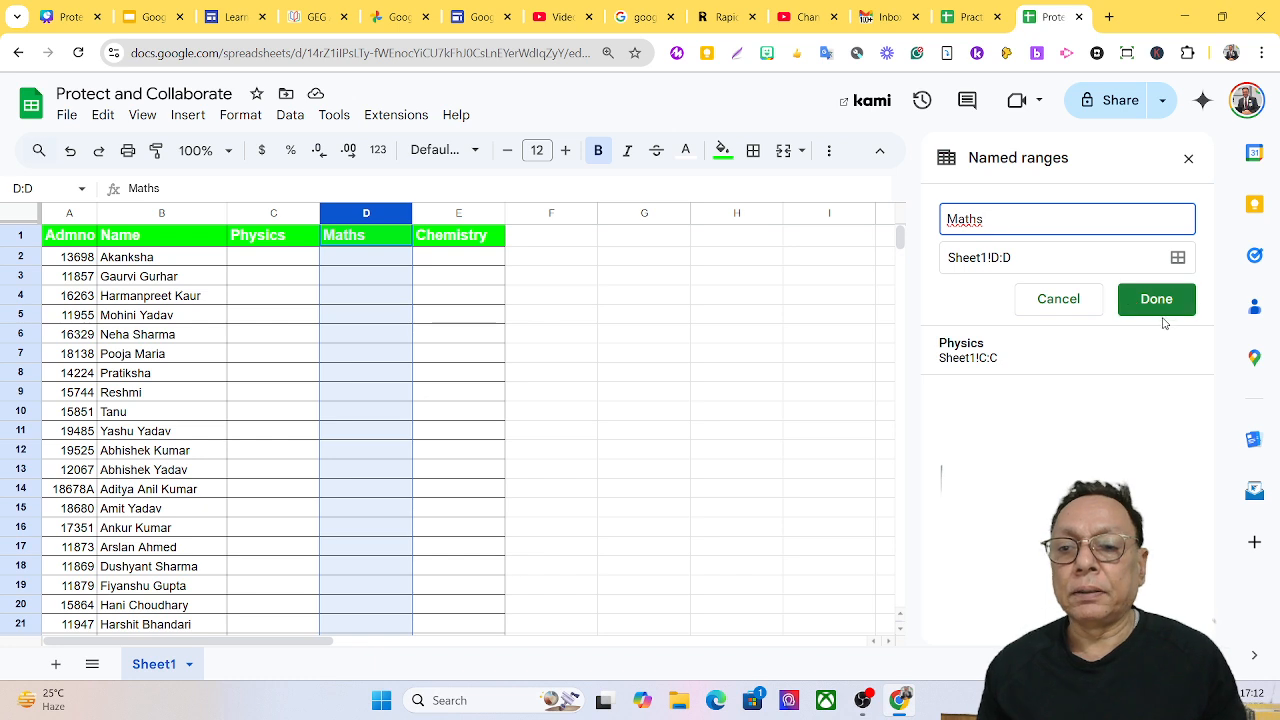
pyautogui.click(1157, 310)
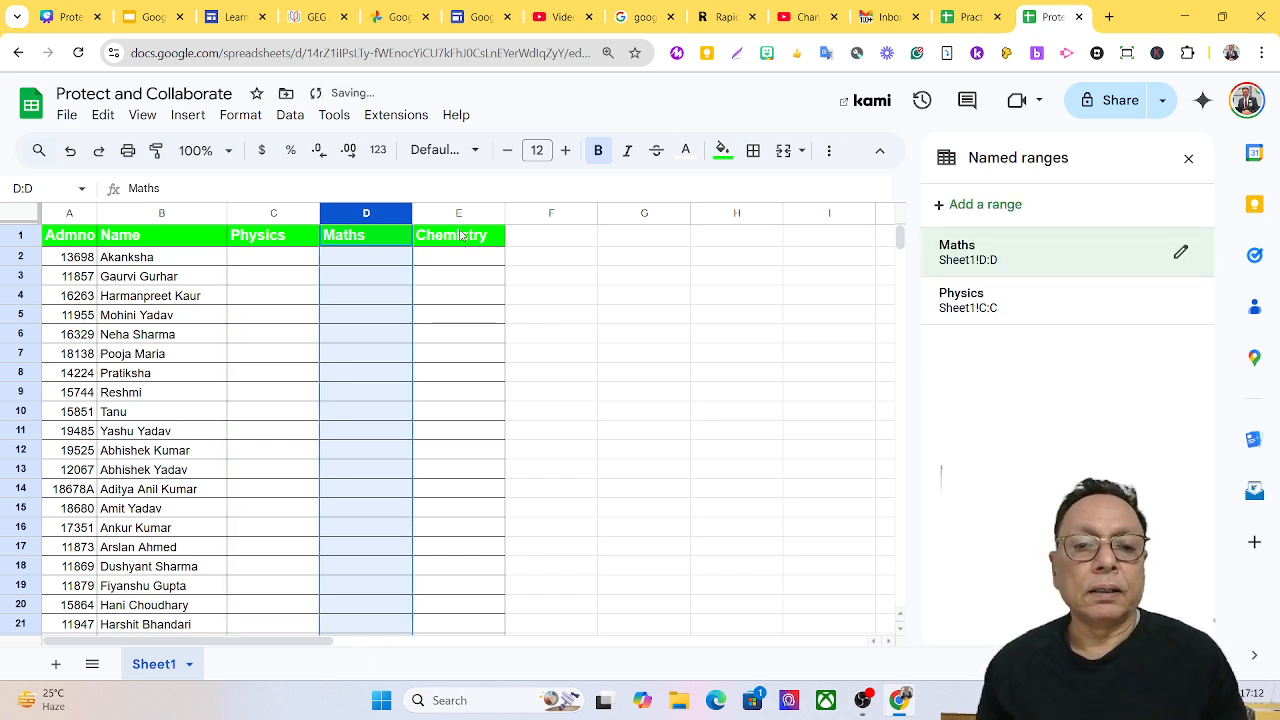
# Name column E as the named range 'Chemisrty'.
pyautogui.click(445, 213)
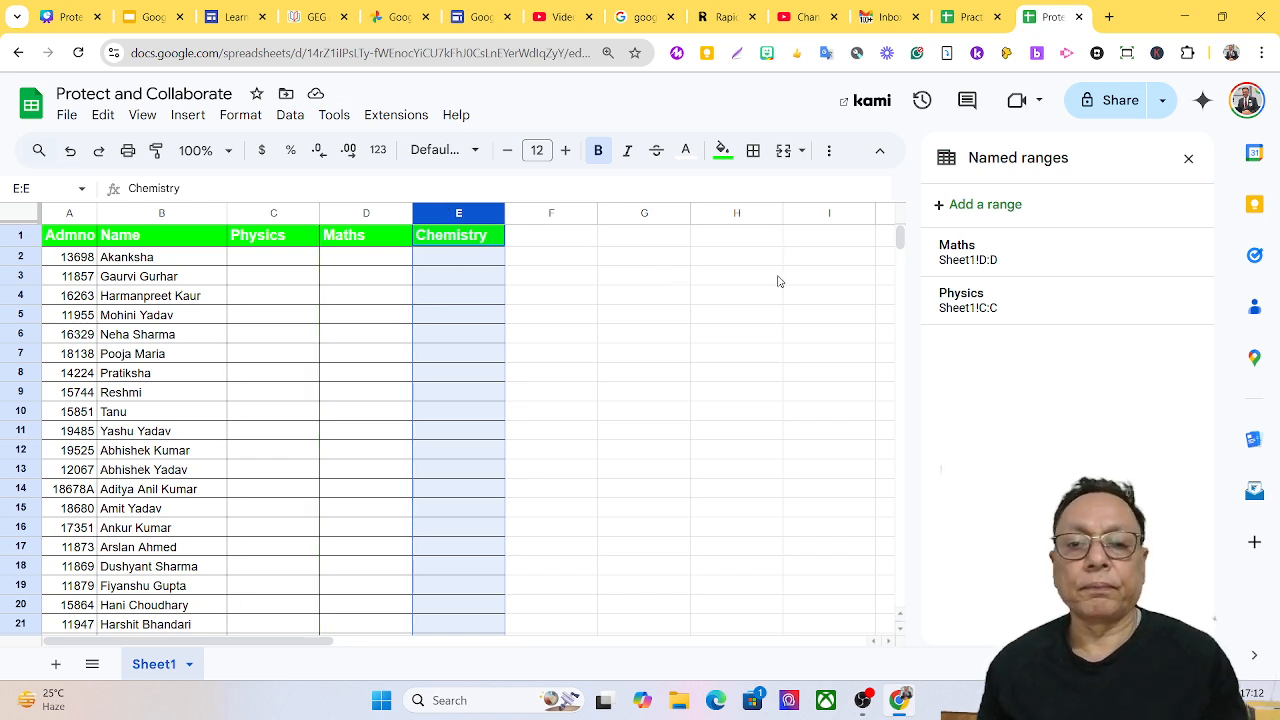
pyautogui.click(937, 210)
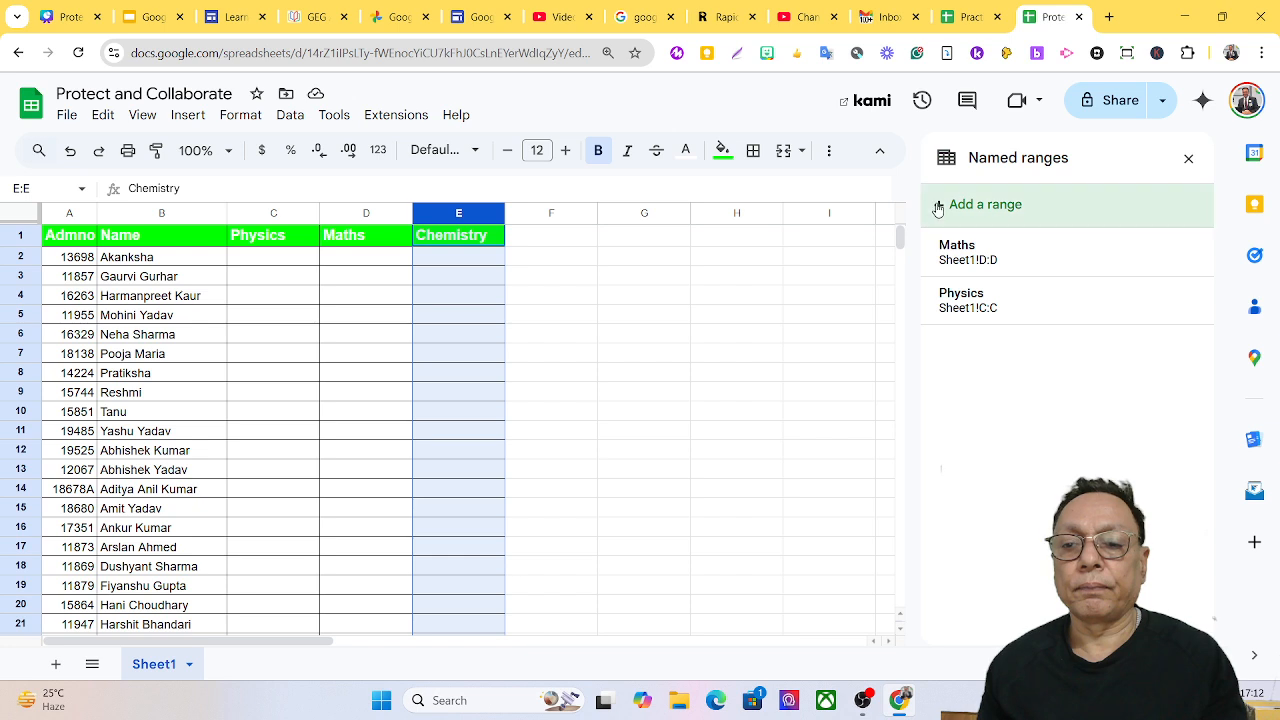
pyautogui.write('C')
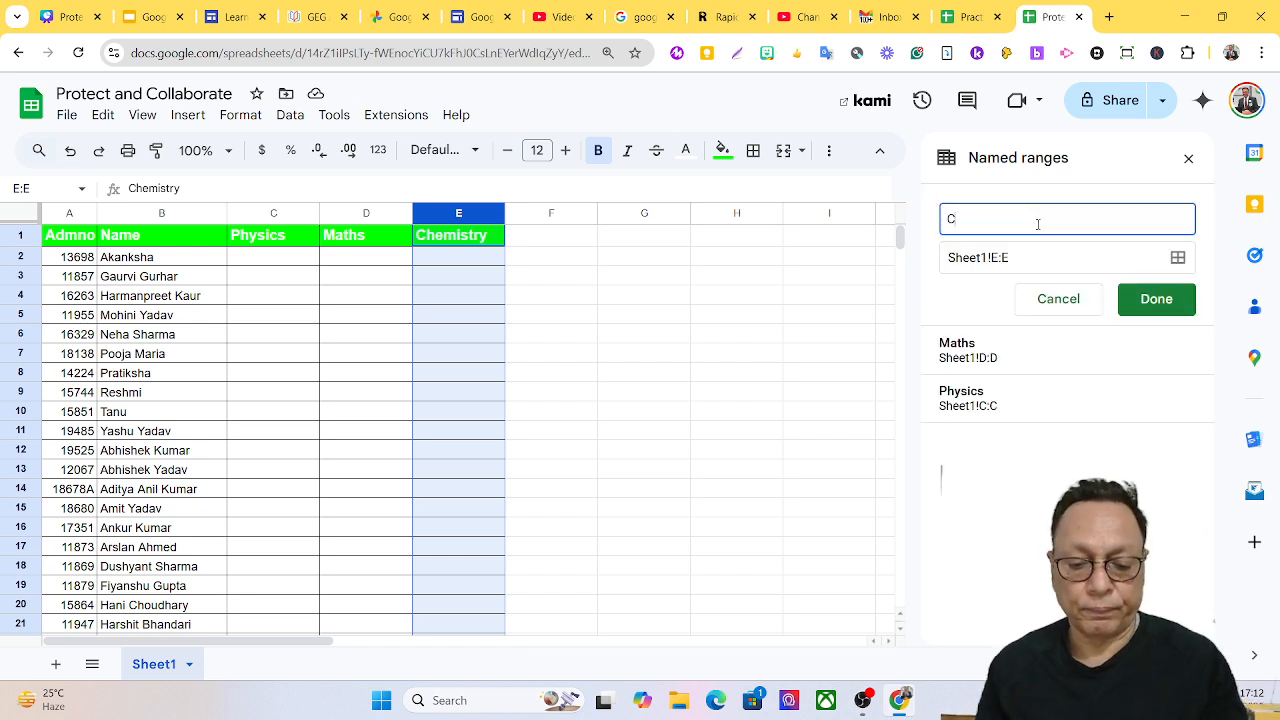
pyautogui.write('hemis')
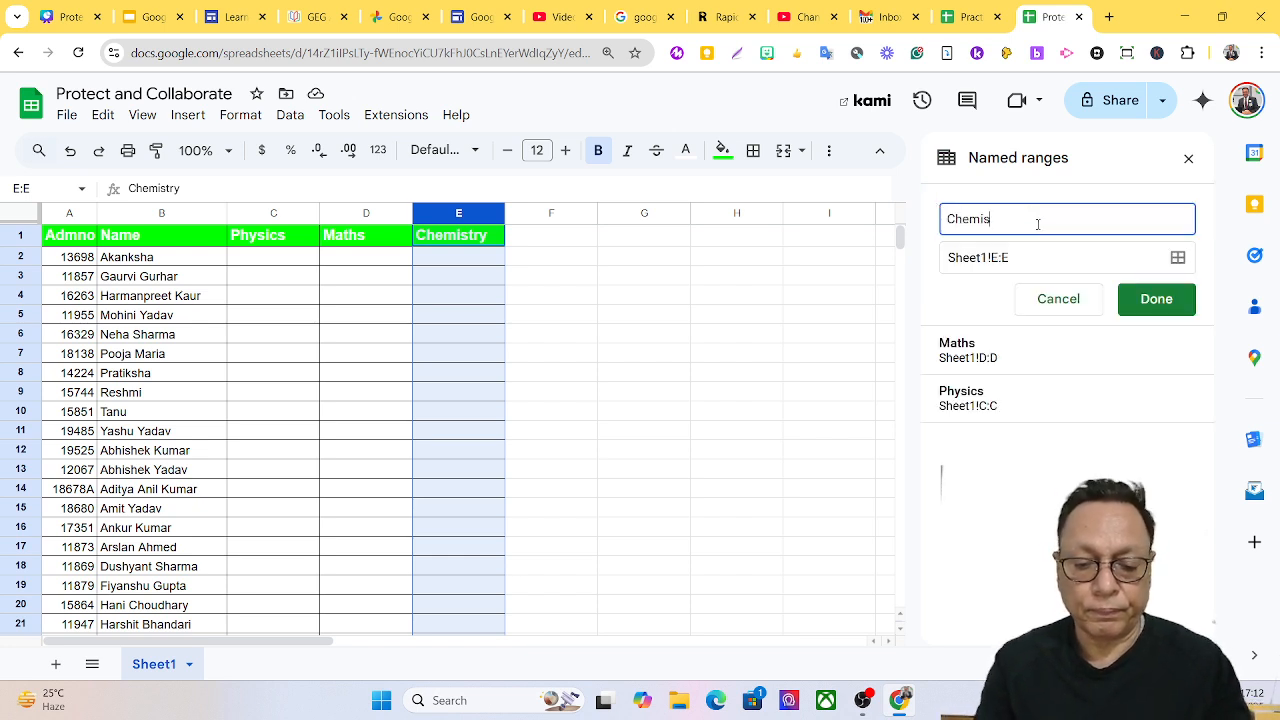
pyautogui.write('rty')
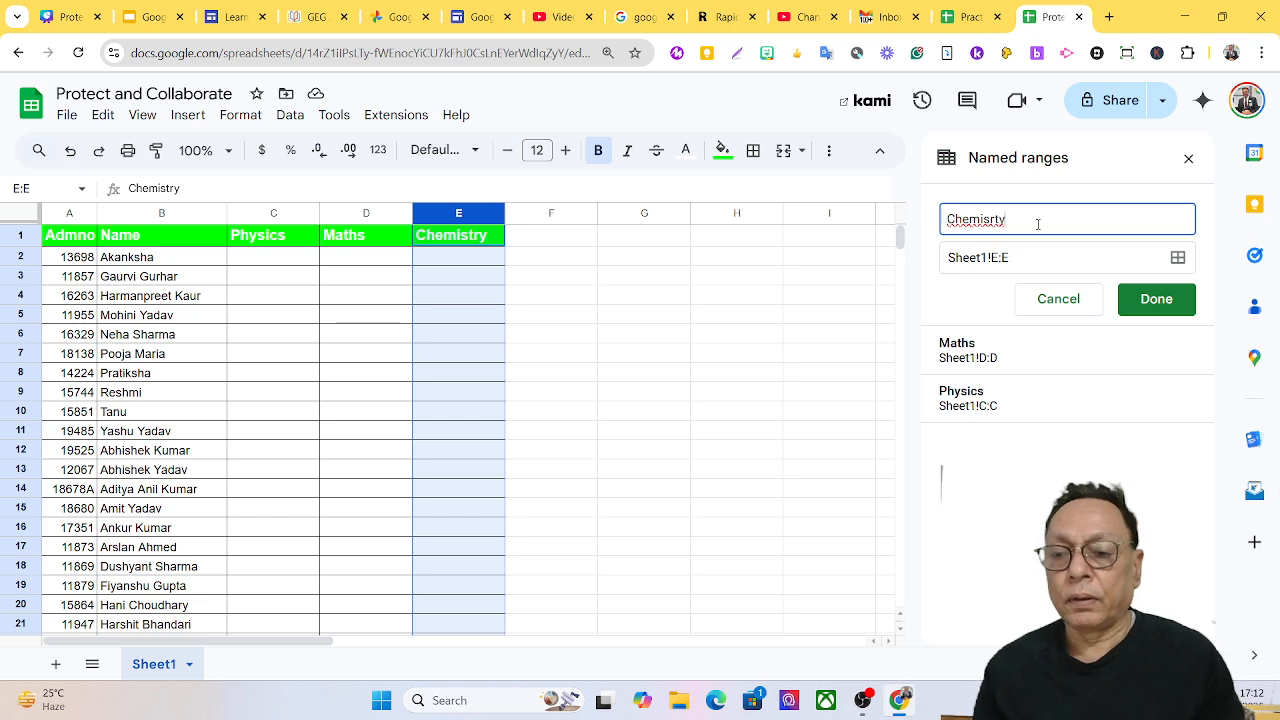
pyautogui.click(1156, 299)
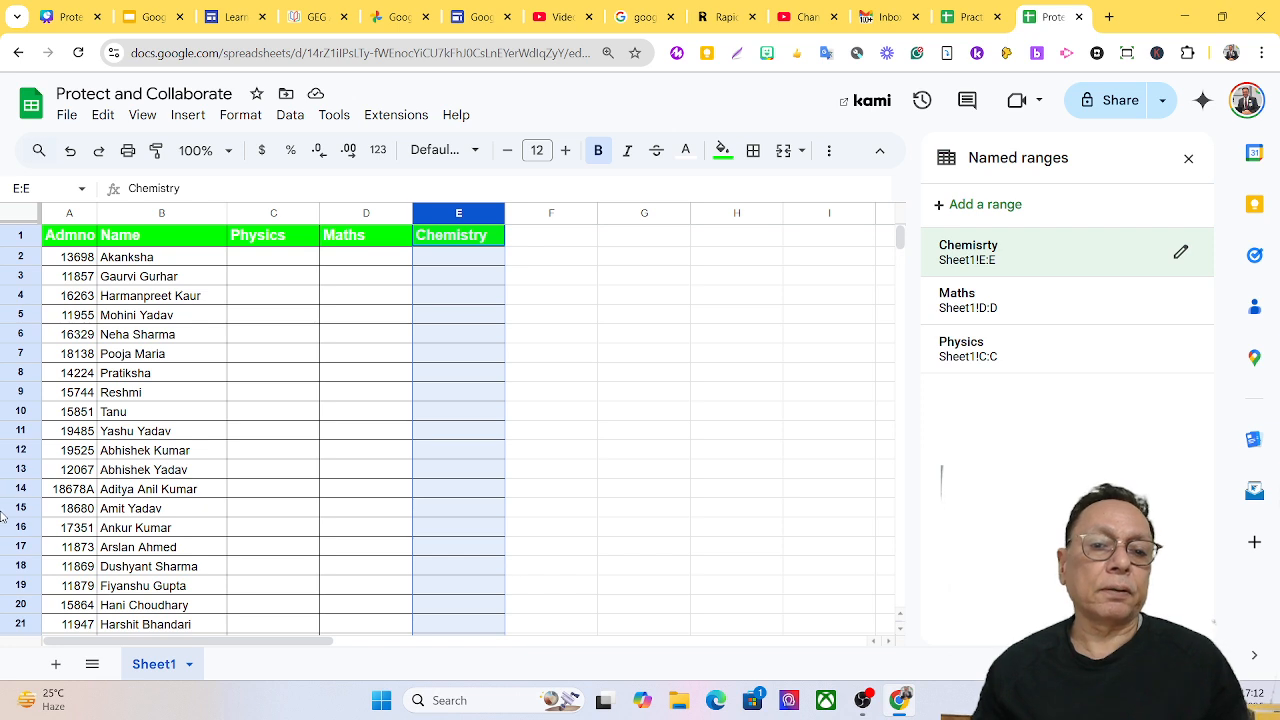
# Start a protected range on Sheet1!C:C with the description 'Physics'.
pyautogui.click(269, 215)
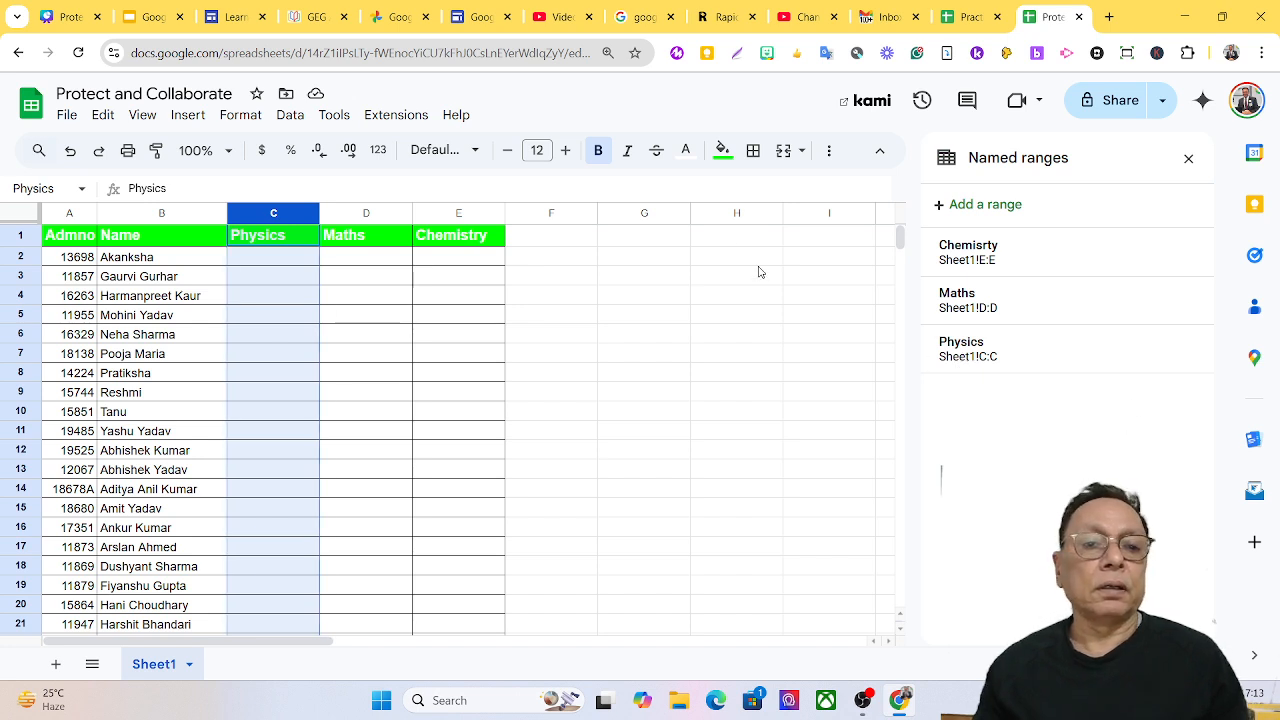
pyautogui.click(289, 116)
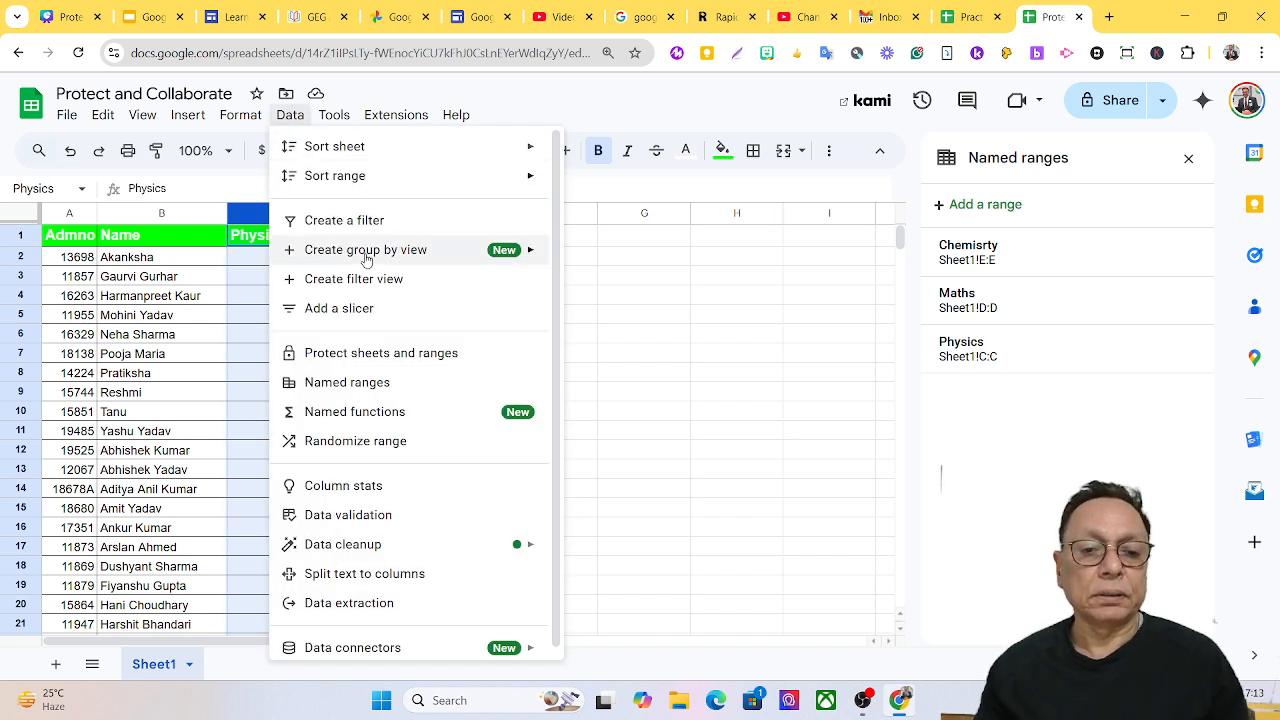
pyautogui.click(378, 354)
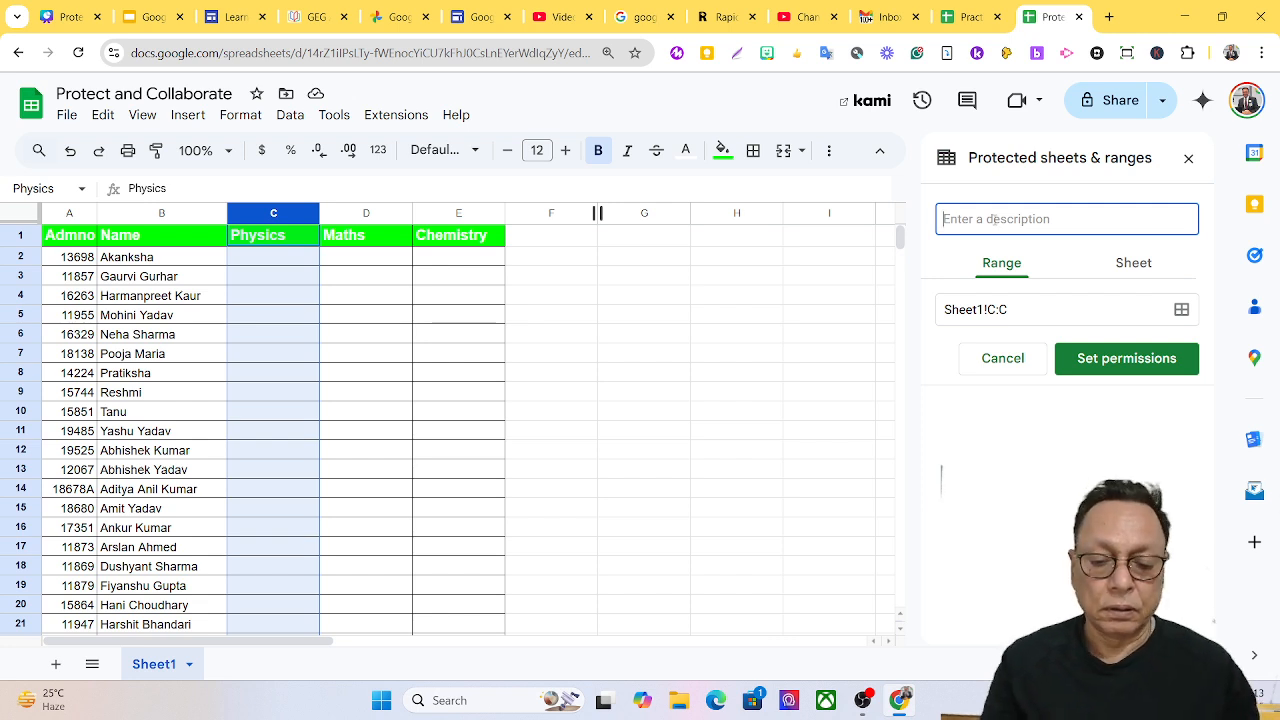
pyautogui.write('Physic')
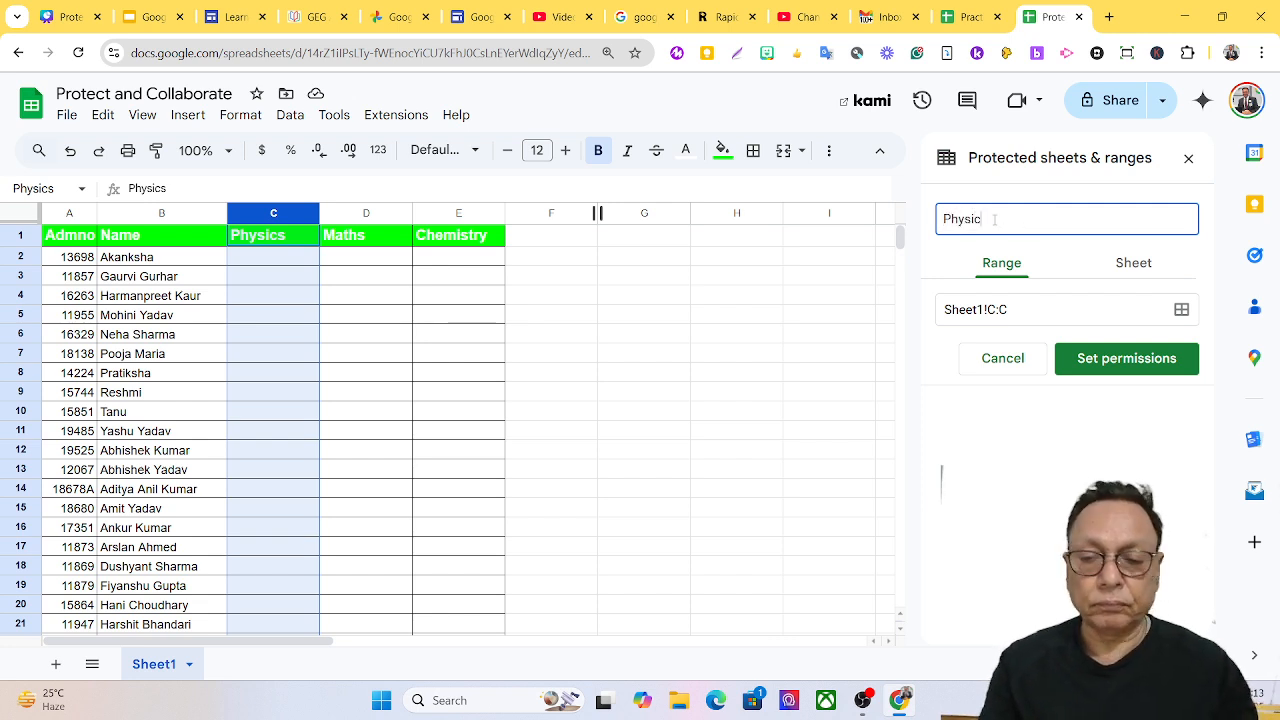
pyautogui.write('s')
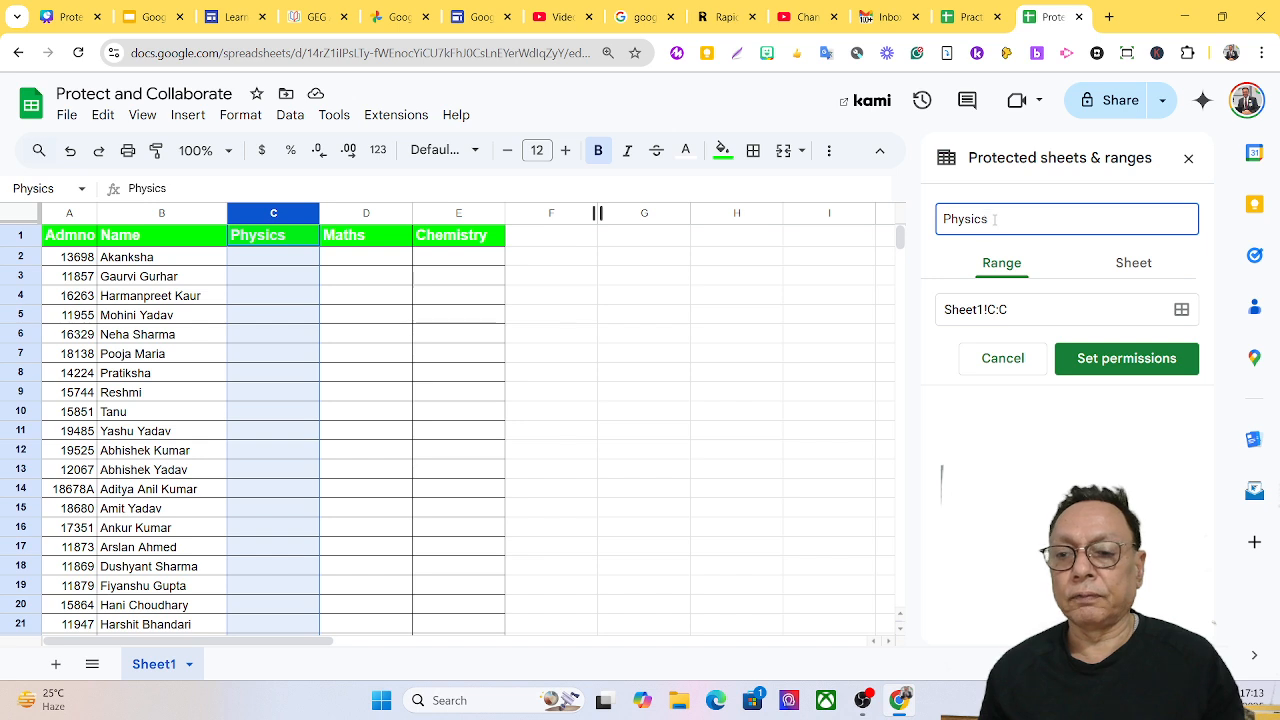
# Restrict column C editing to a Custom list and add the collaborator as an editor.
pyautogui.click(1123, 360)
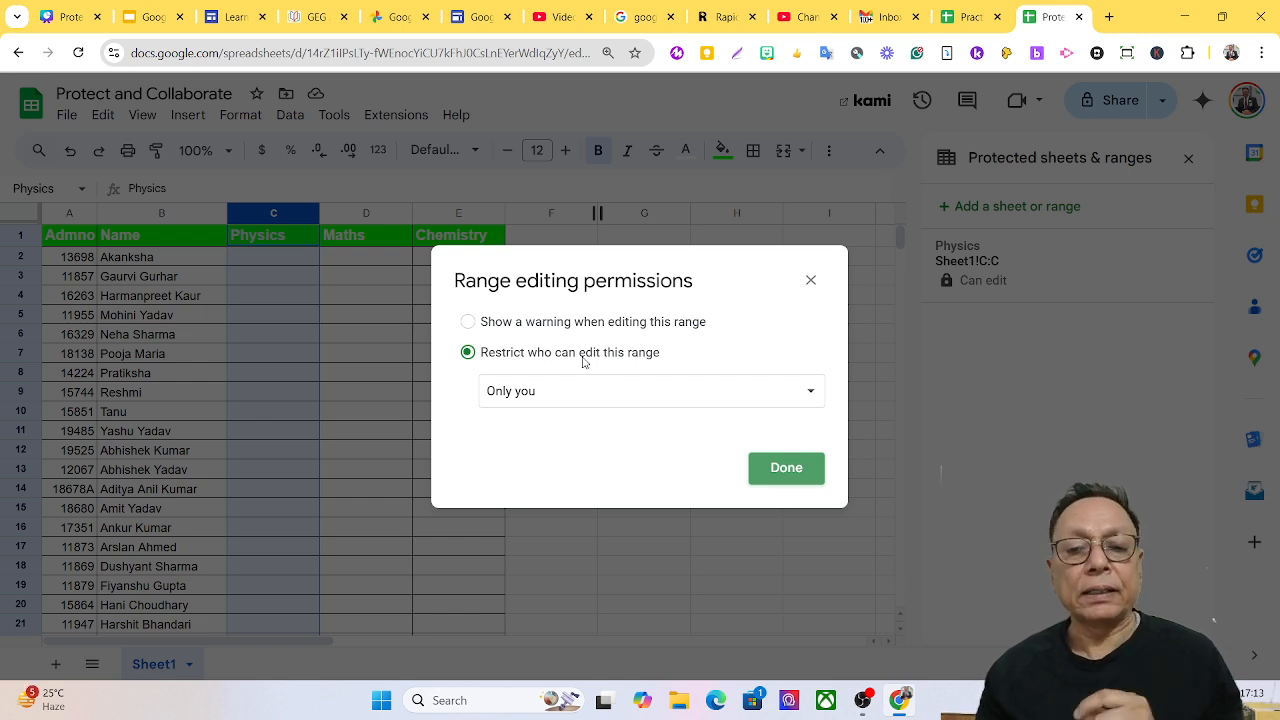
pyautogui.click(616, 399)
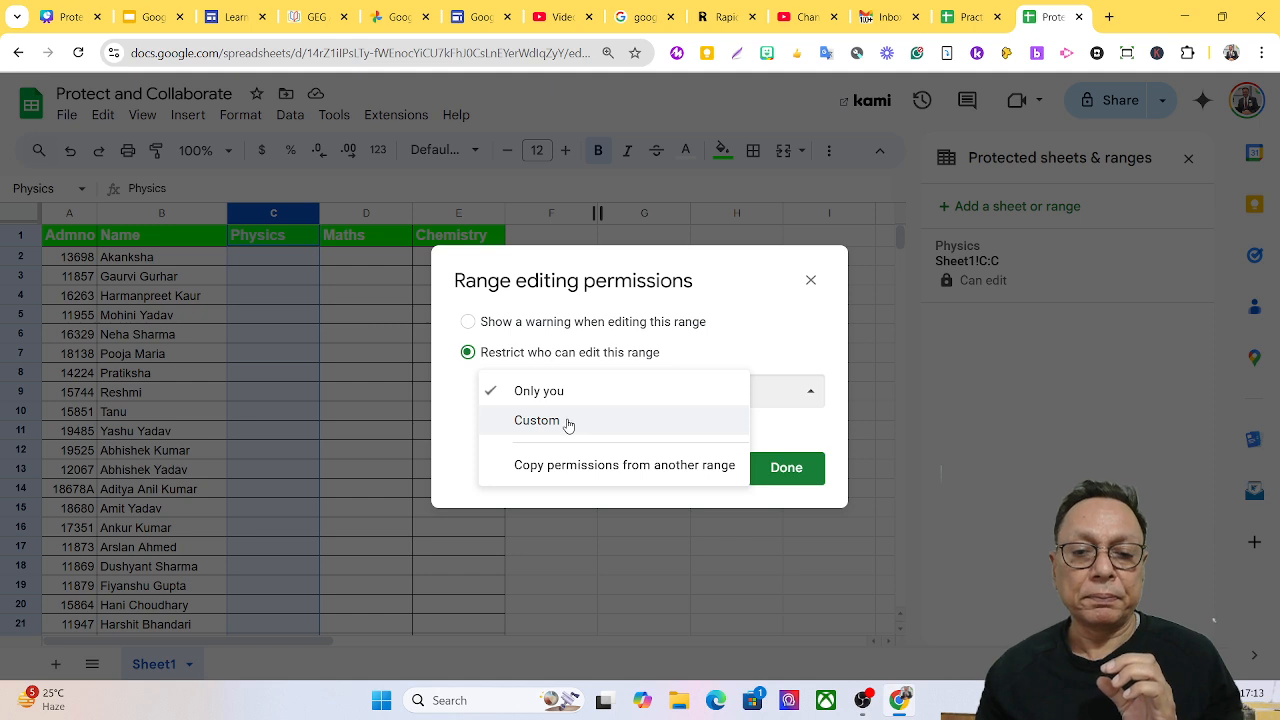
pyautogui.click(569, 424)
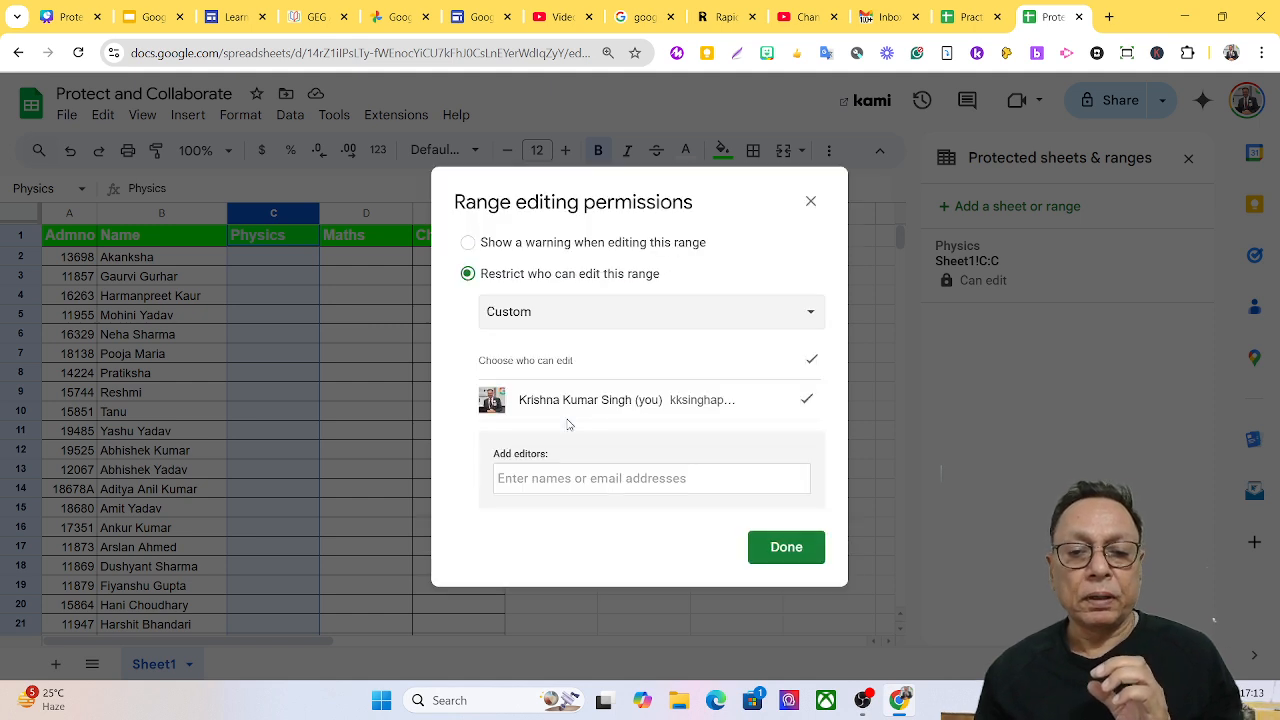
pyautogui.click(619, 478)
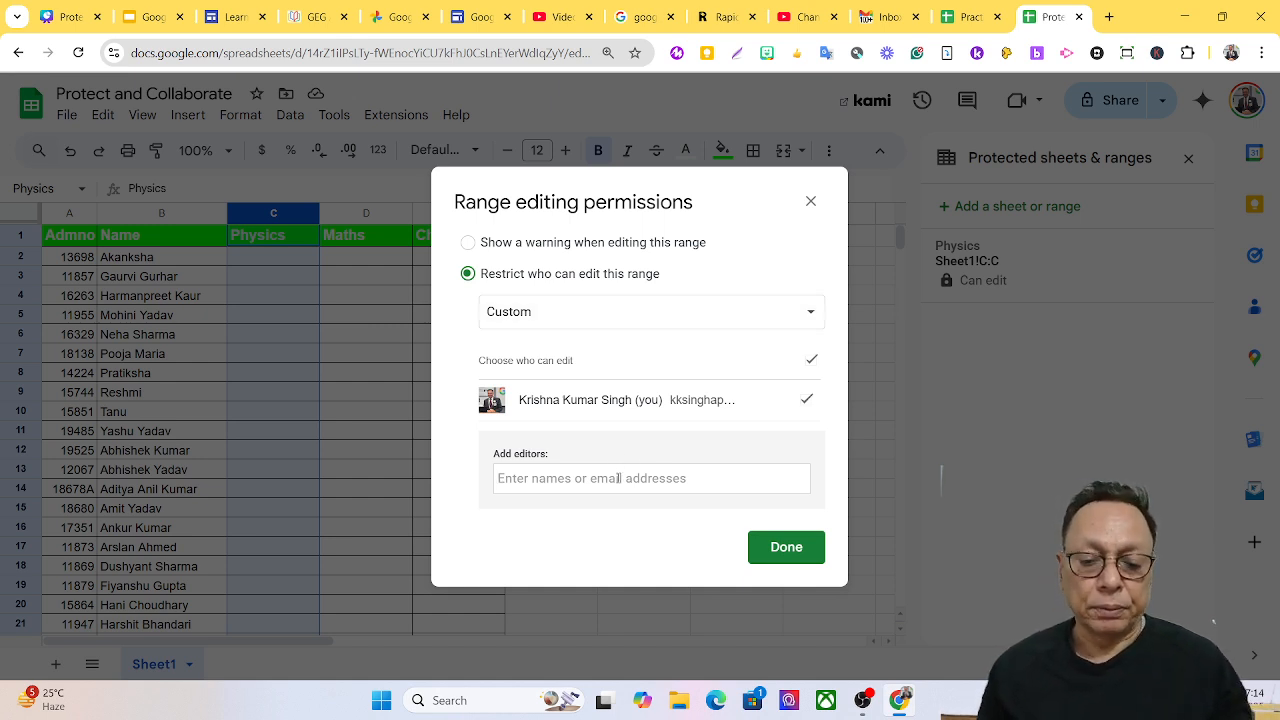
pyautogui.write('gekk')
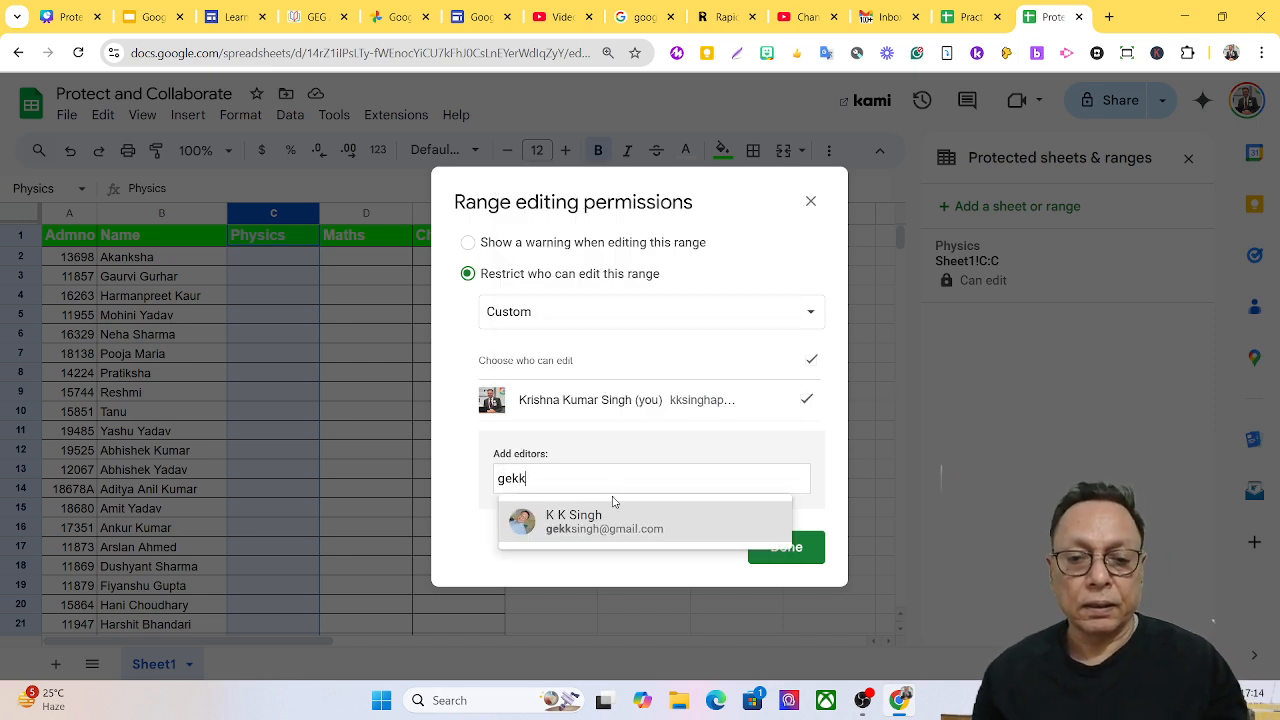
pyautogui.click(597, 527)
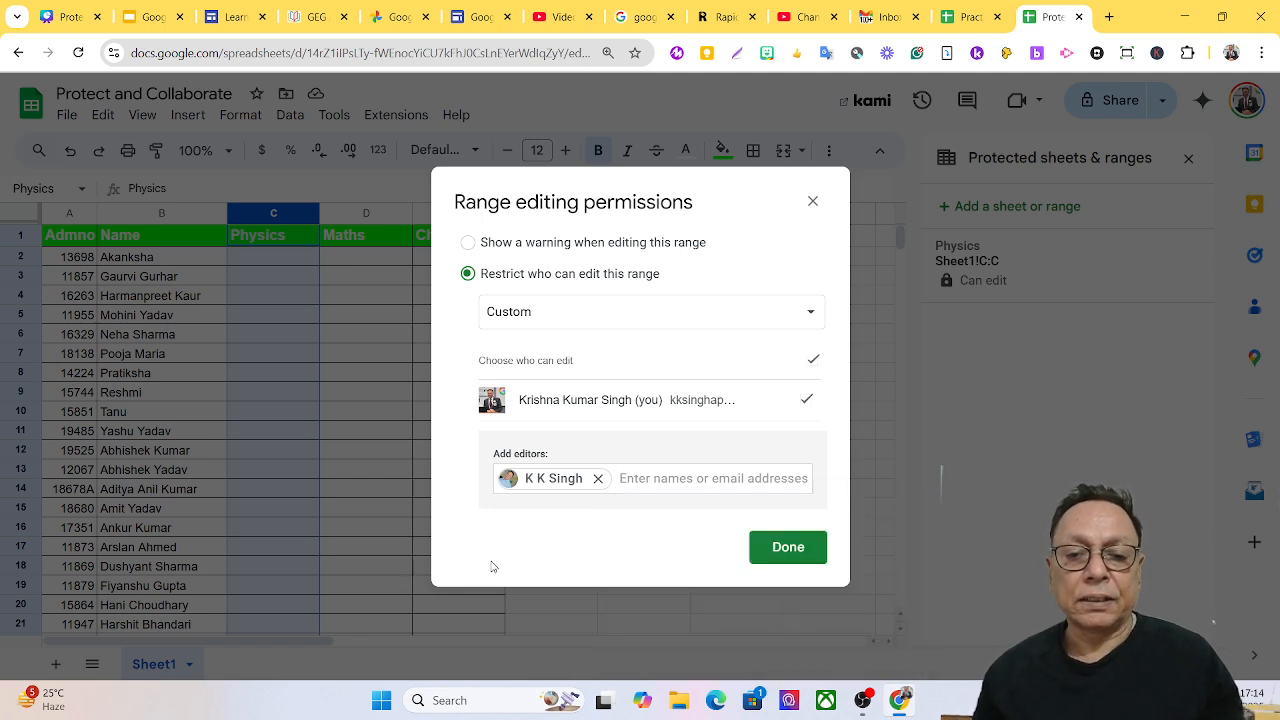
# Save the Physics protection and share the file with the collaborator as Editor.
pyautogui.click(773, 549)
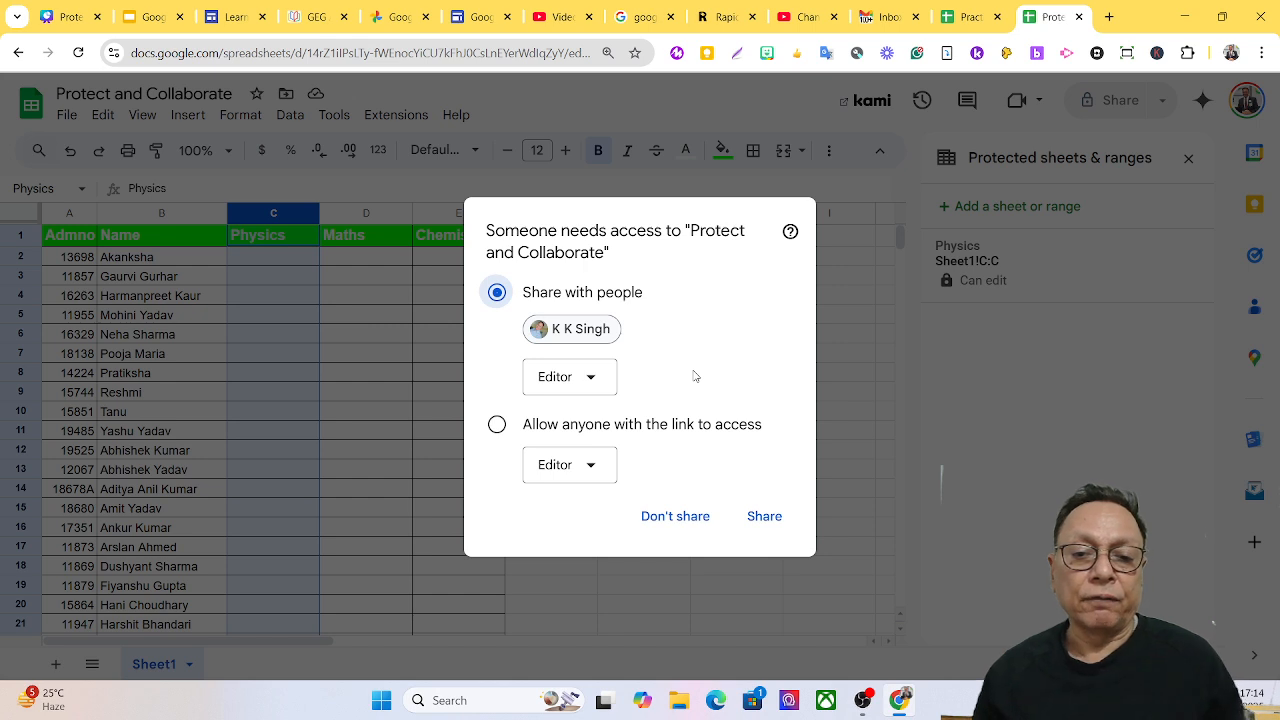
pyautogui.click(588, 388)
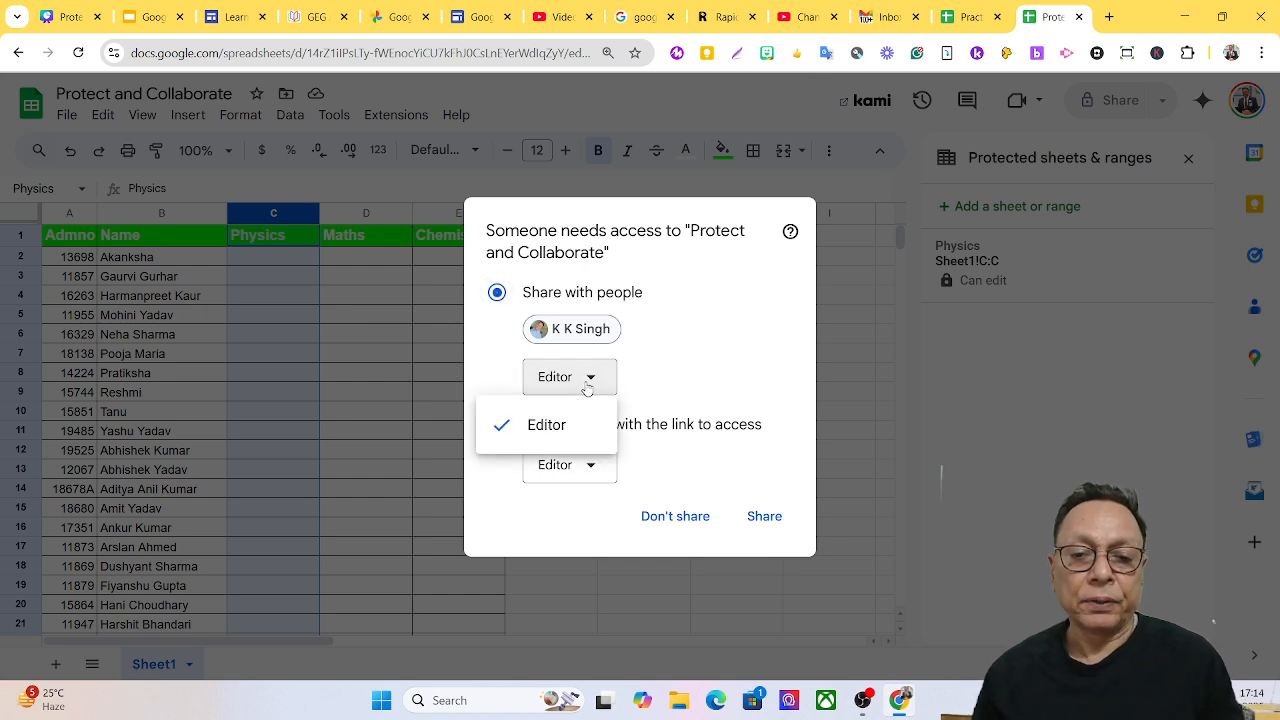
pyautogui.click(588, 384)
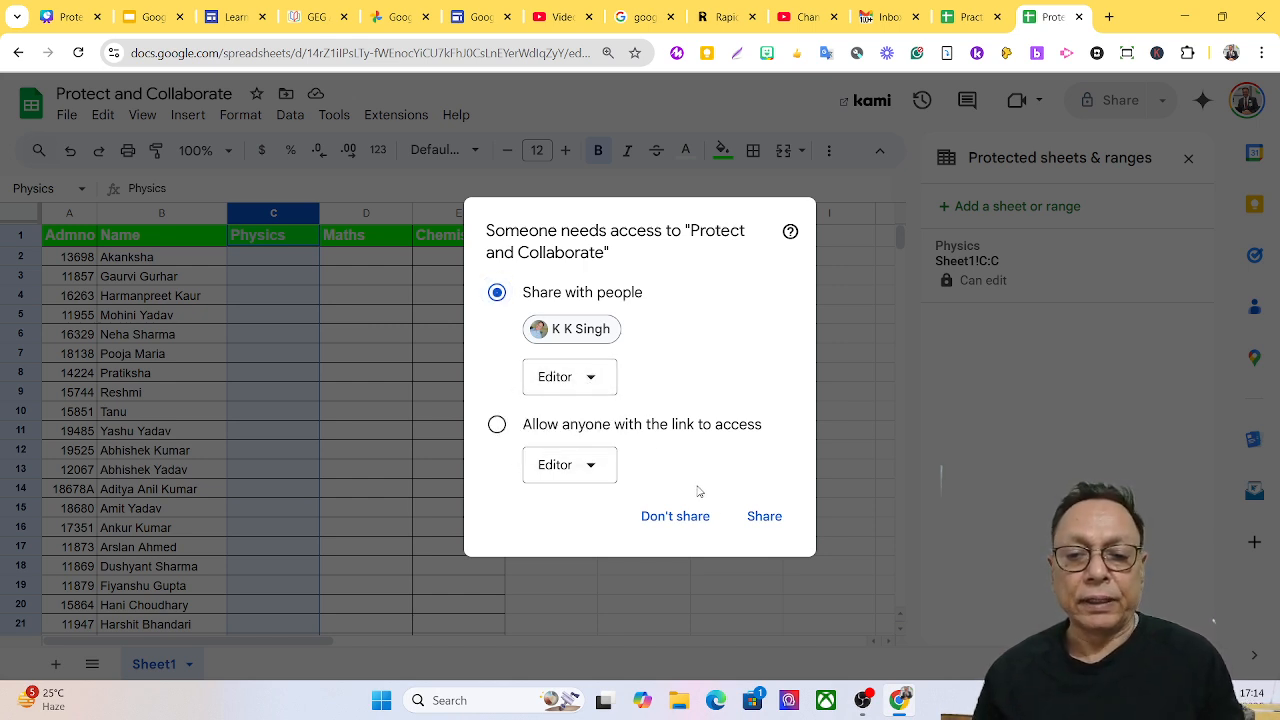
pyautogui.click(765, 518)
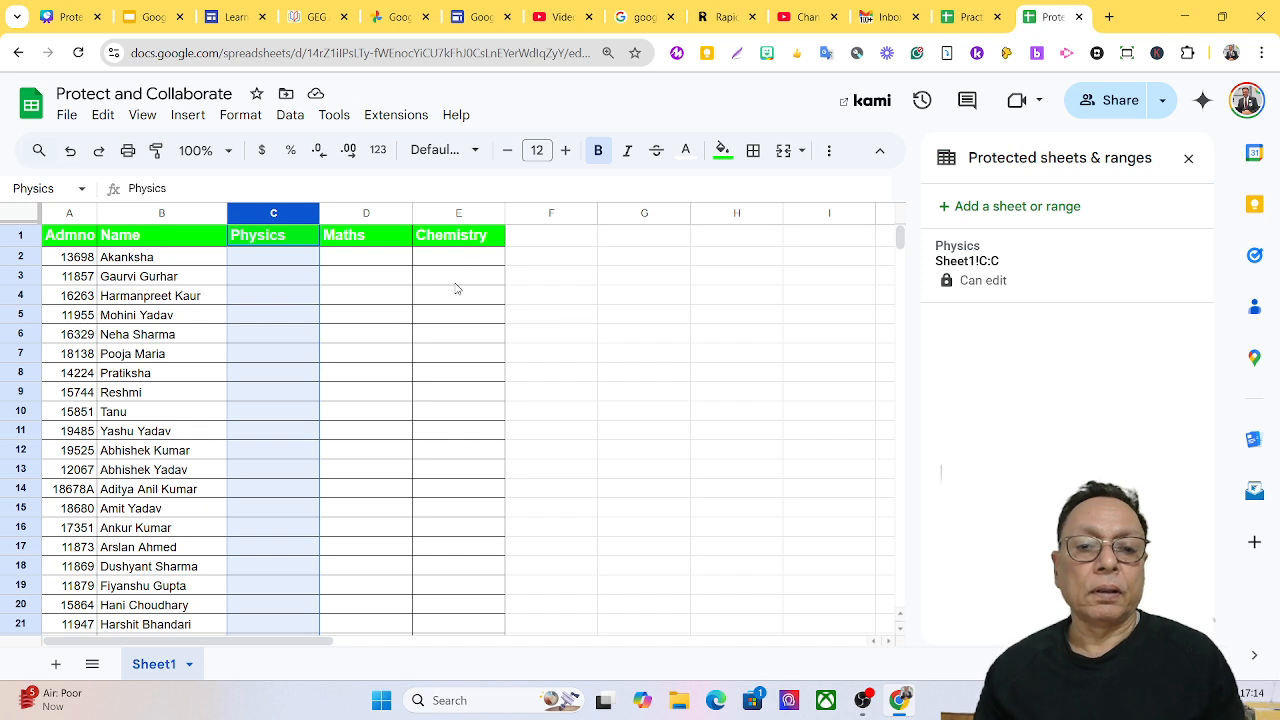
# Begin a new protected range with the description 'Maths'.
pyautogui.click(292, 116)
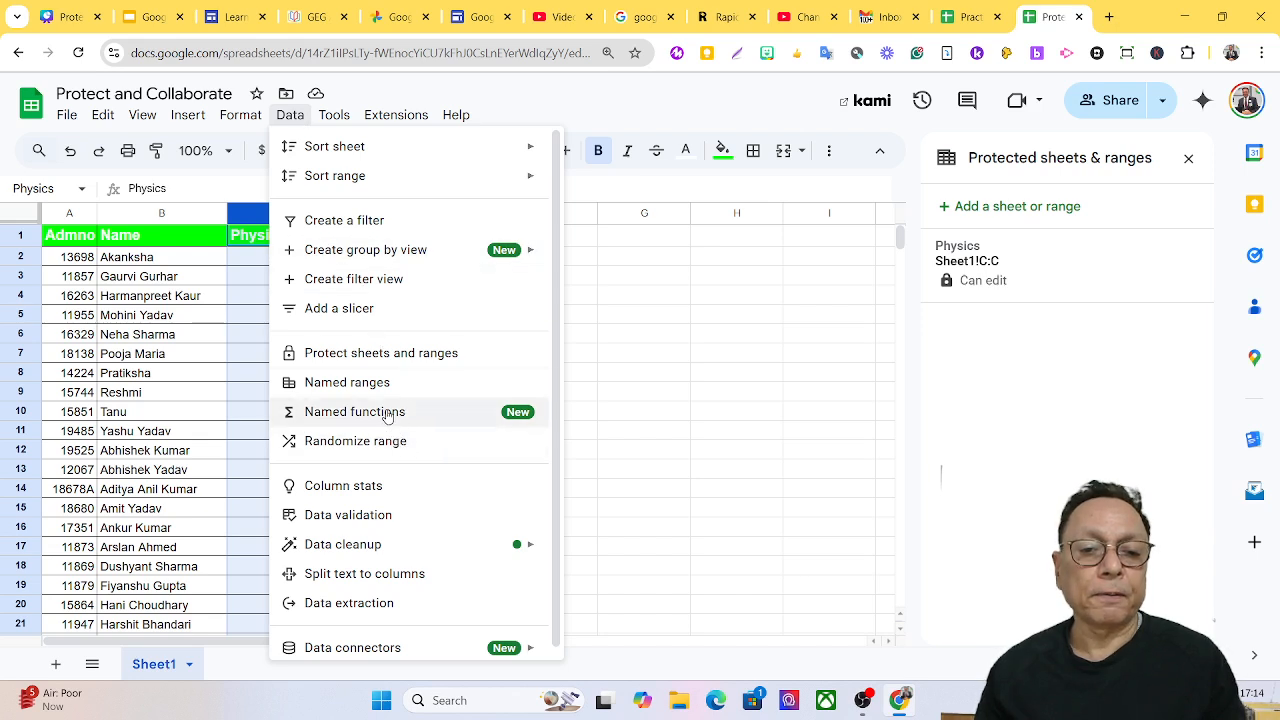
pyautogui.click(420, 358)
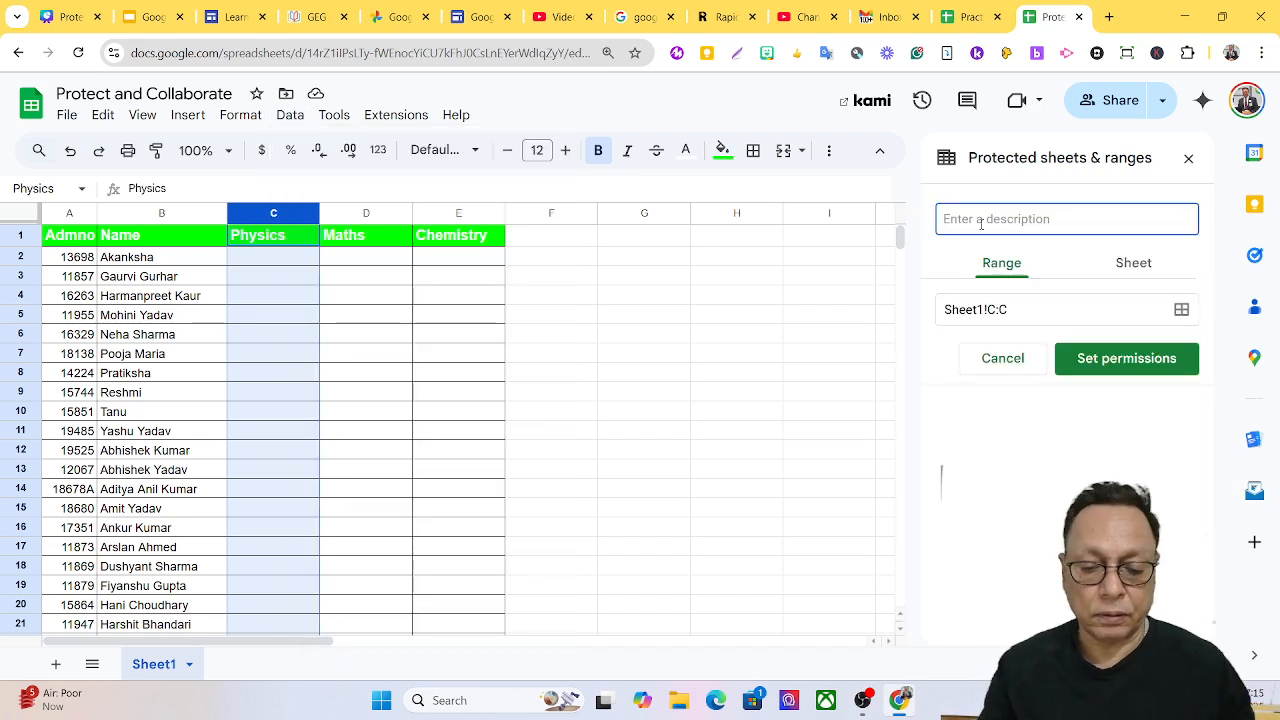
pyautogui.write('Maths')
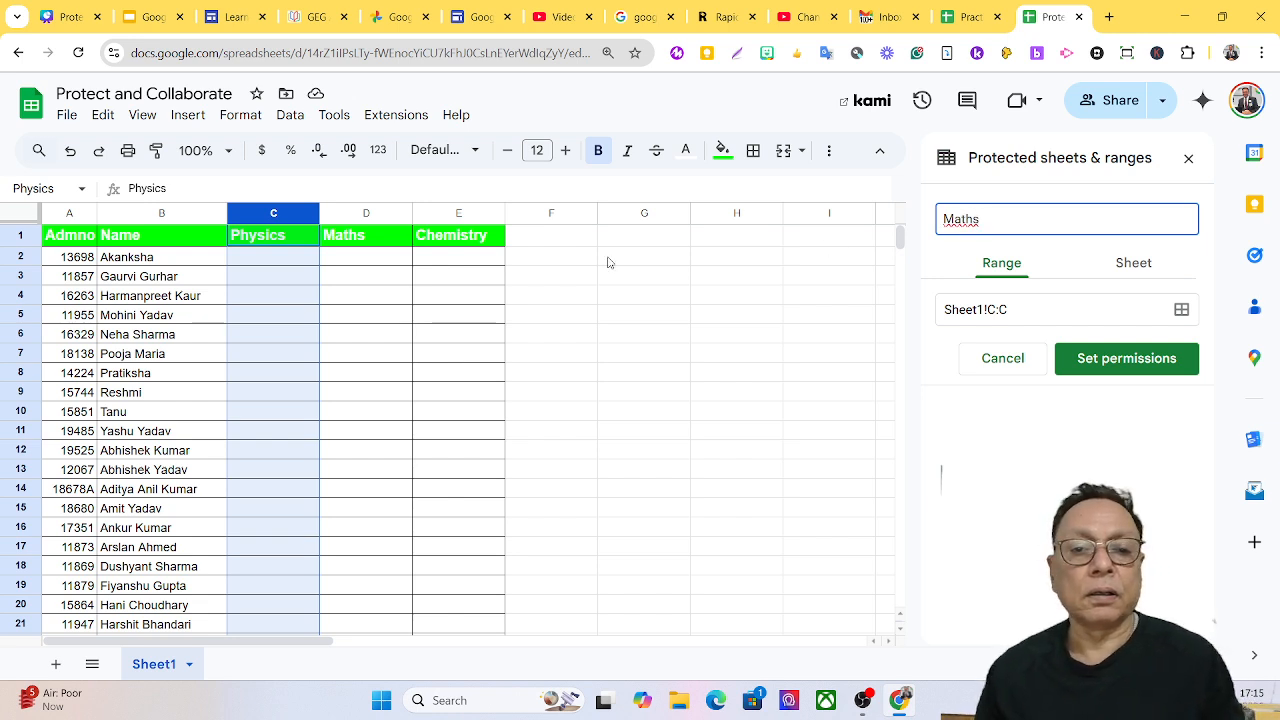
pyautogui.click(380, 245)
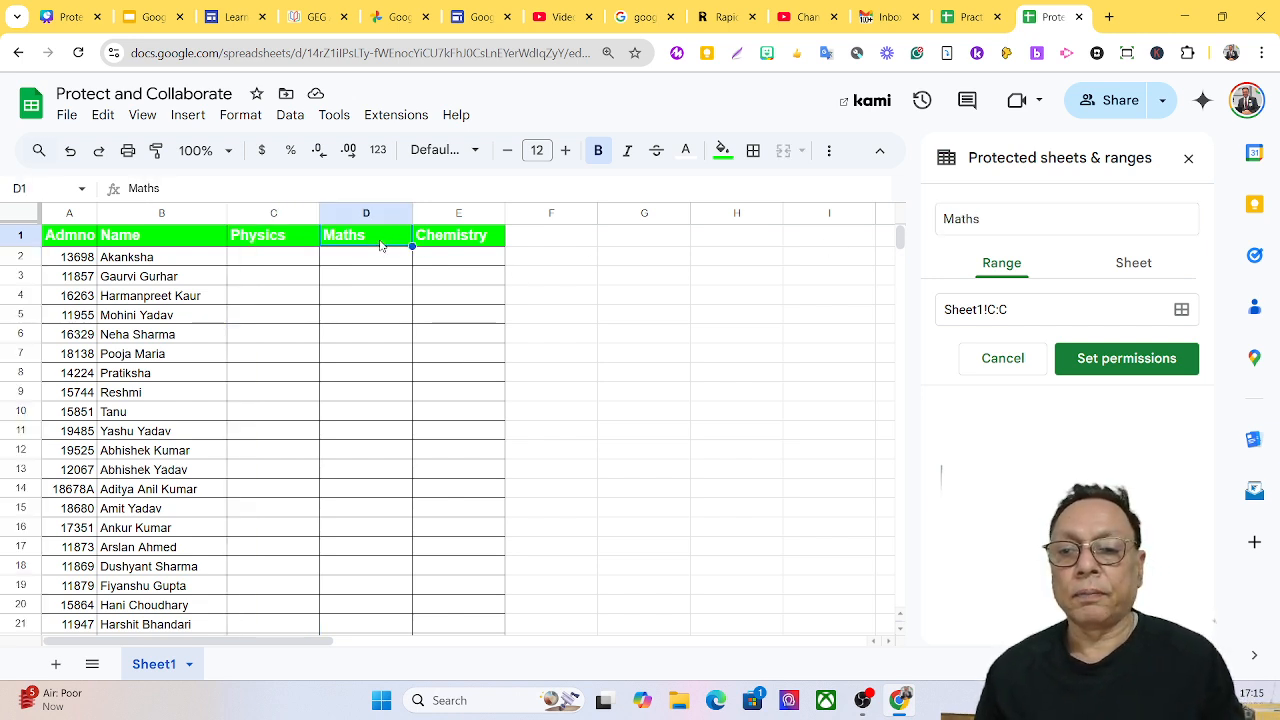
pyautogui.click(365, 215)
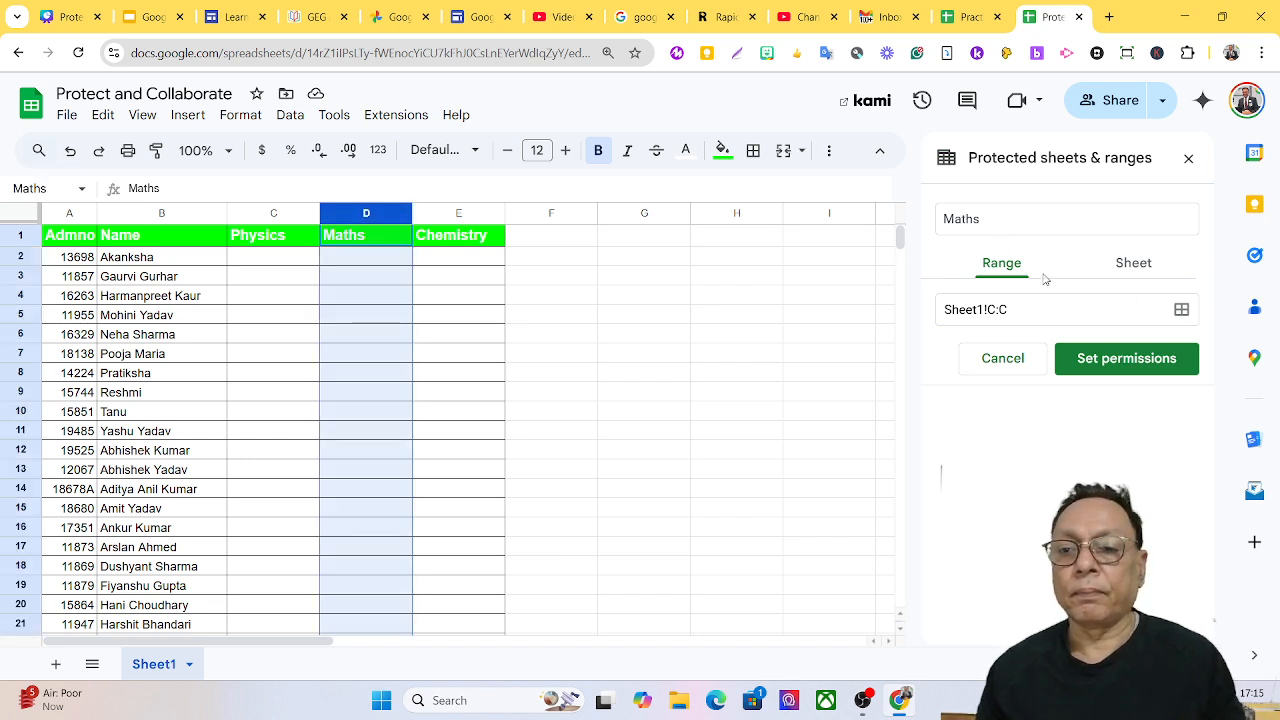
pyautogui.click(985, 219)
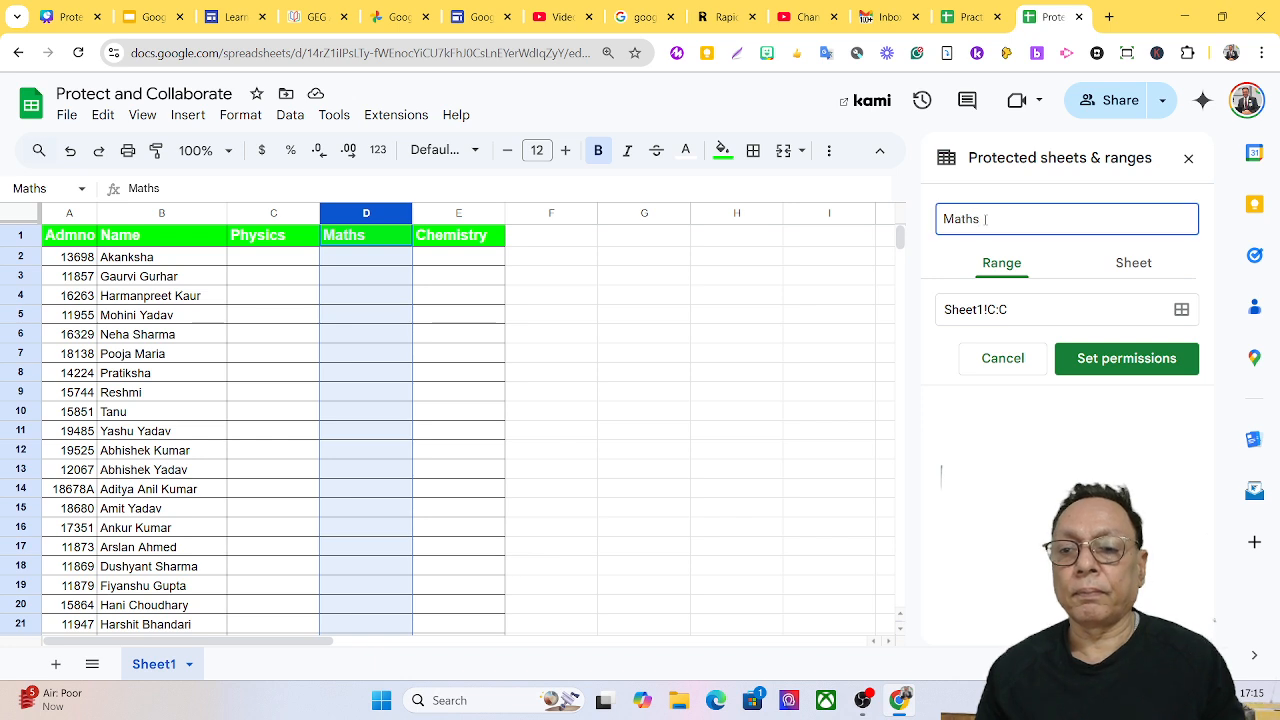
# Change the protected range from Sheet1!C:C to Sheet1!D:D and confirm it.
pyautogui.click(1177, 309)
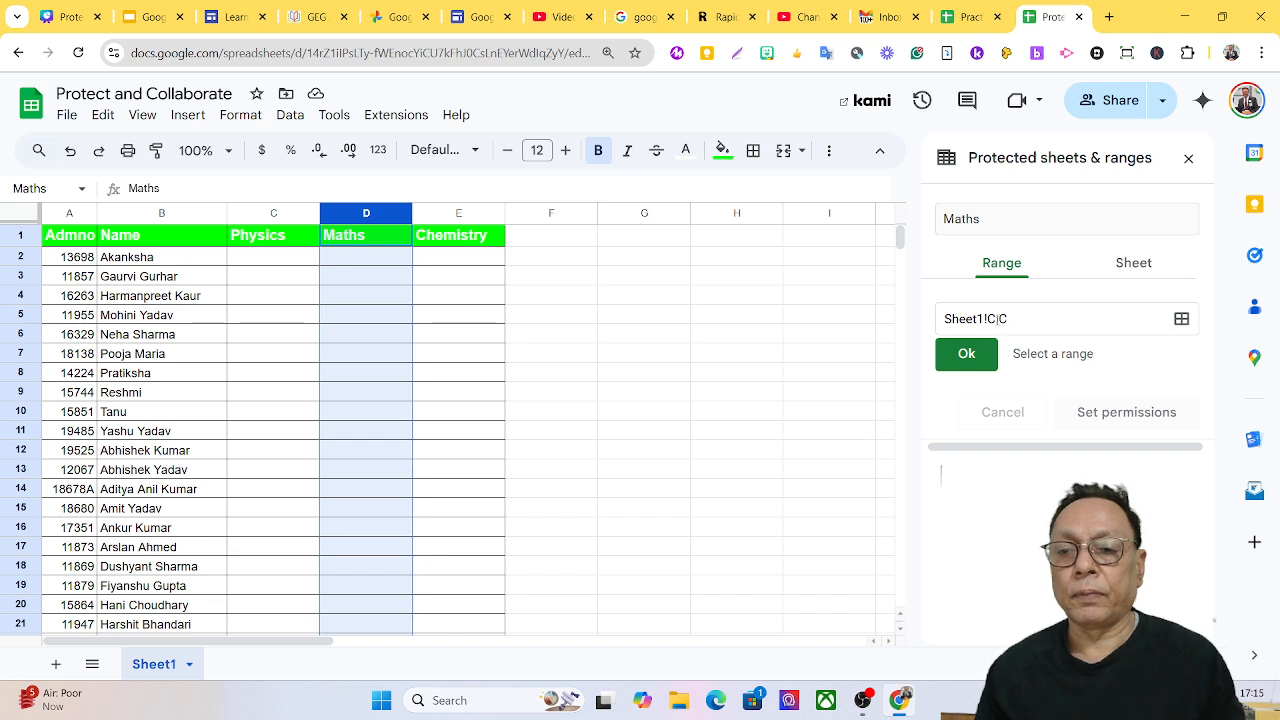
pyautogui.click(993, 318)
pyautogui.doubleClick(992, 318)
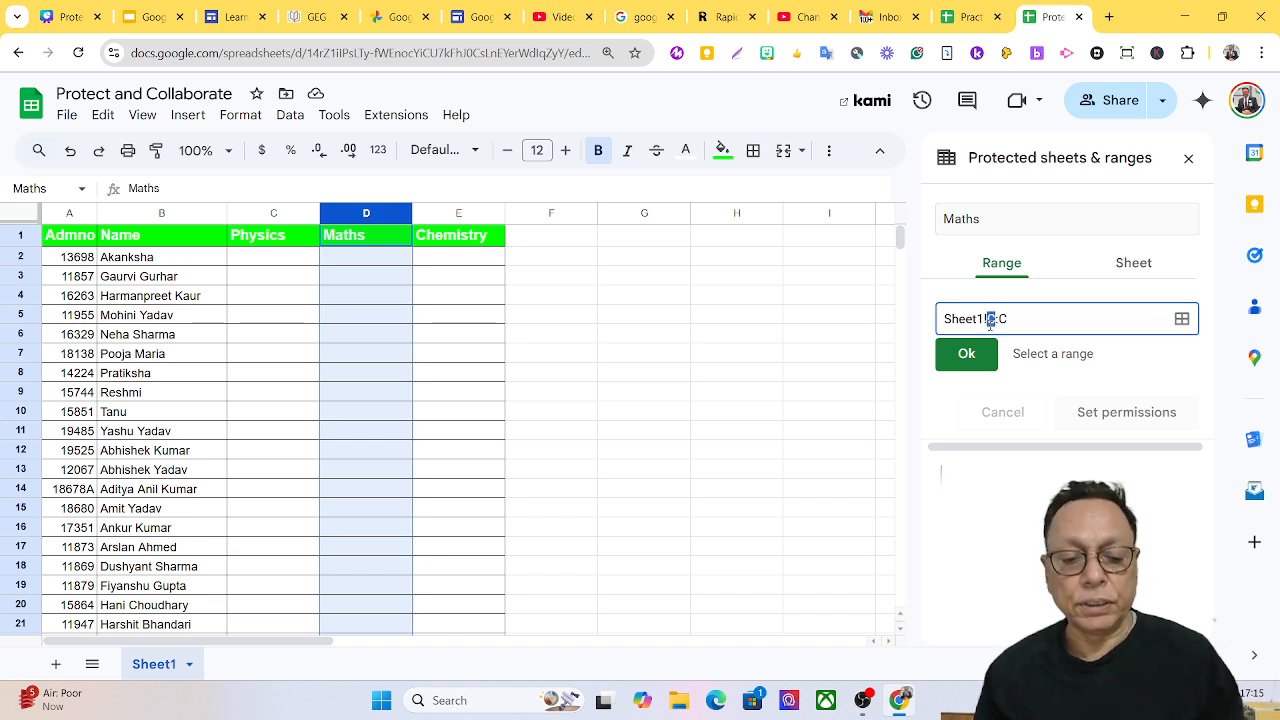
pyautogui.write('D')
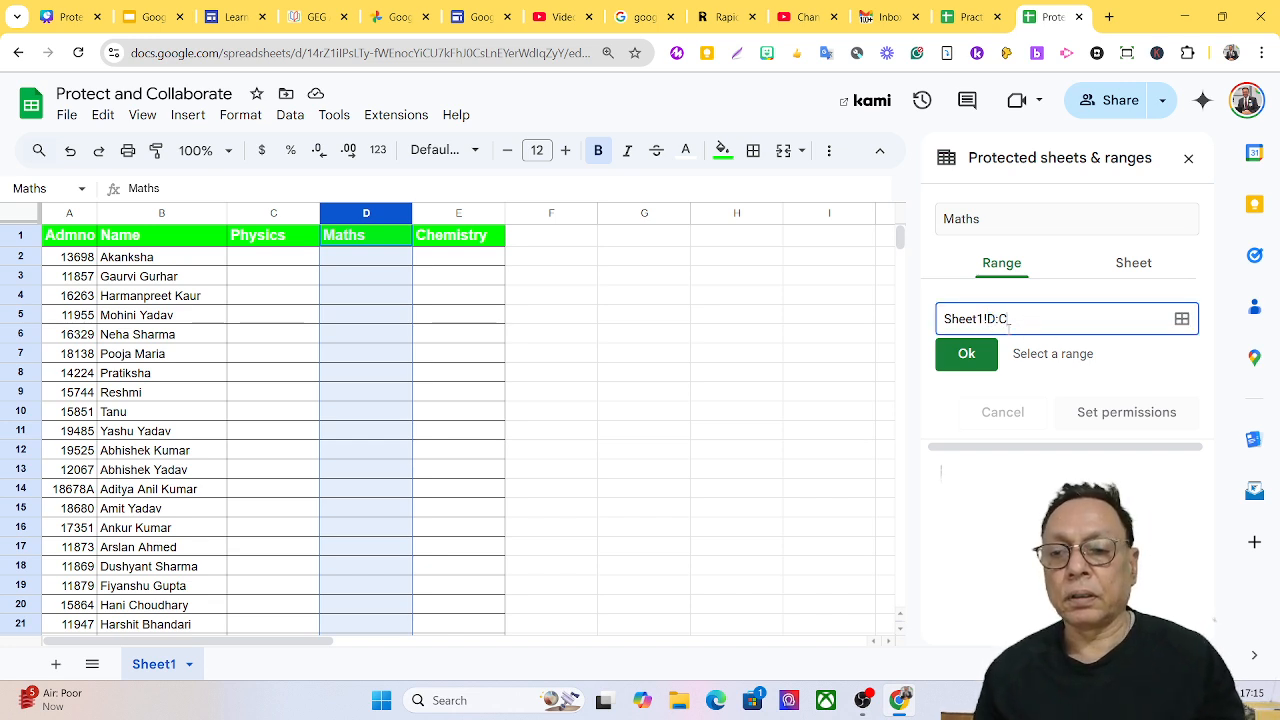
pyautogui.doubleClick(1004, 318)
pyautogui.write('D')
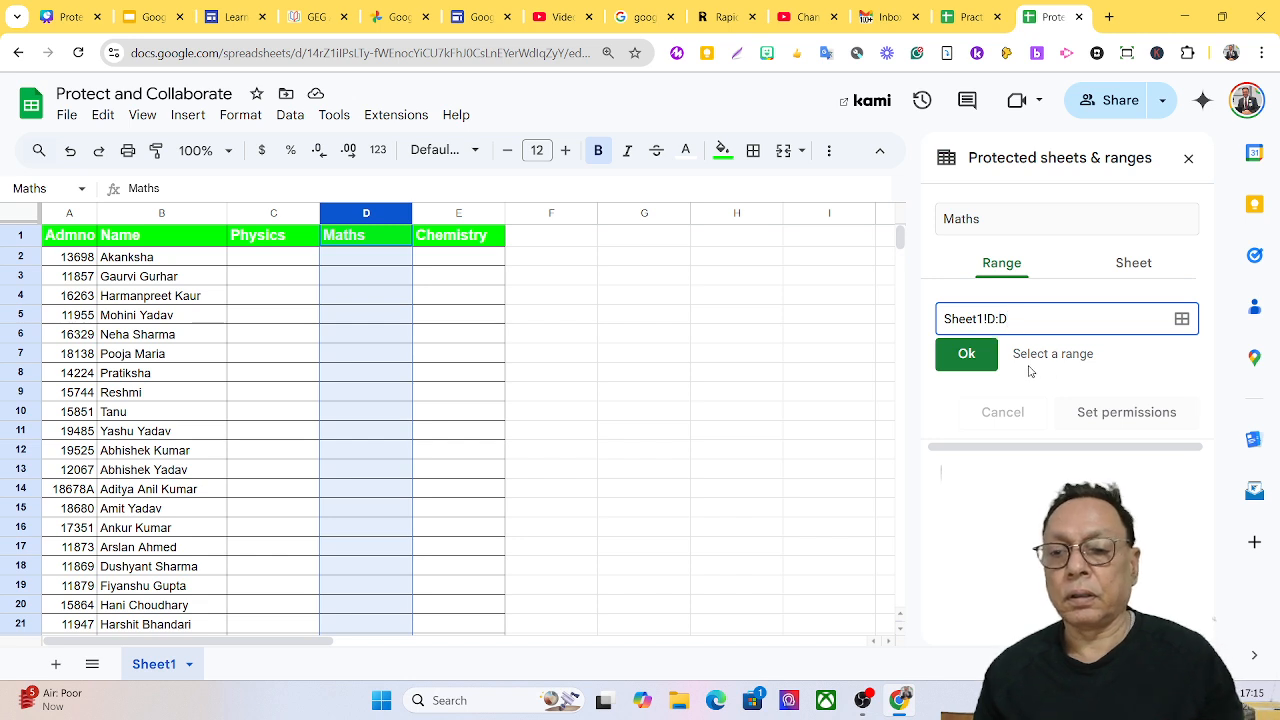
pyautogui.click(971, 355)
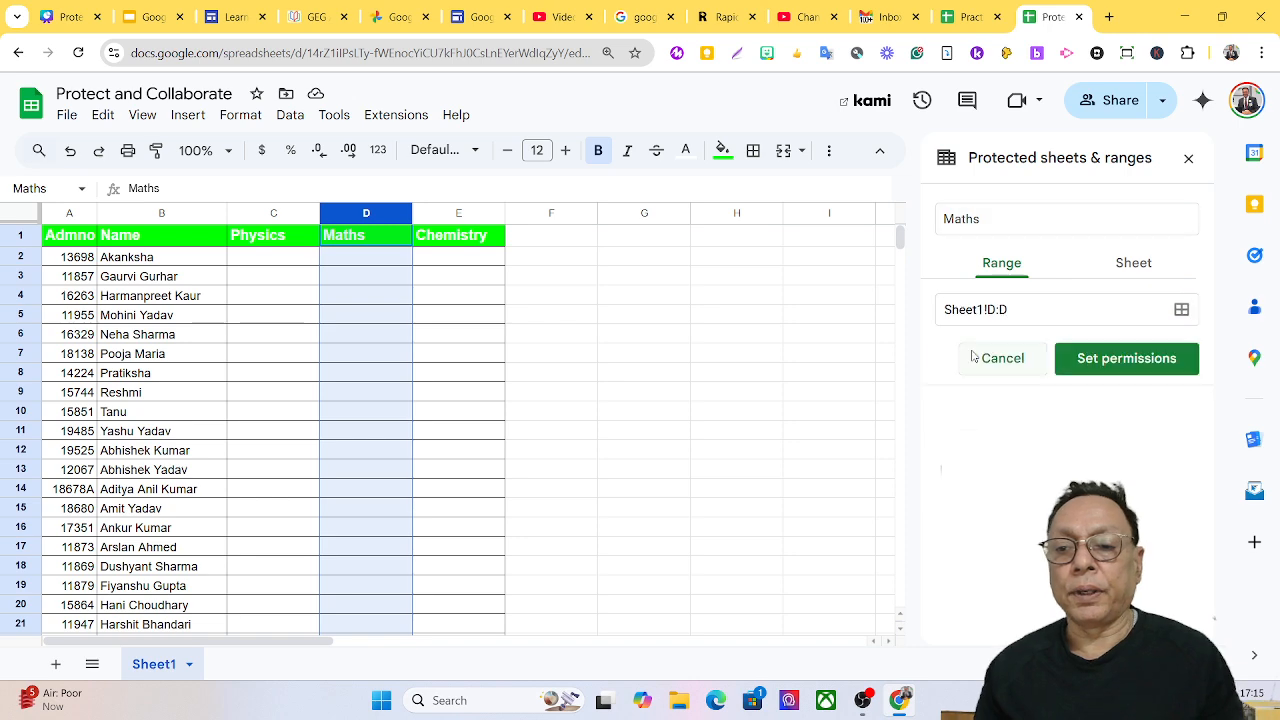
# Limit Maths editing to yourself plus the Maths collaborator's e-mail, then share as editor.
pyautogui.click(1093, 362)
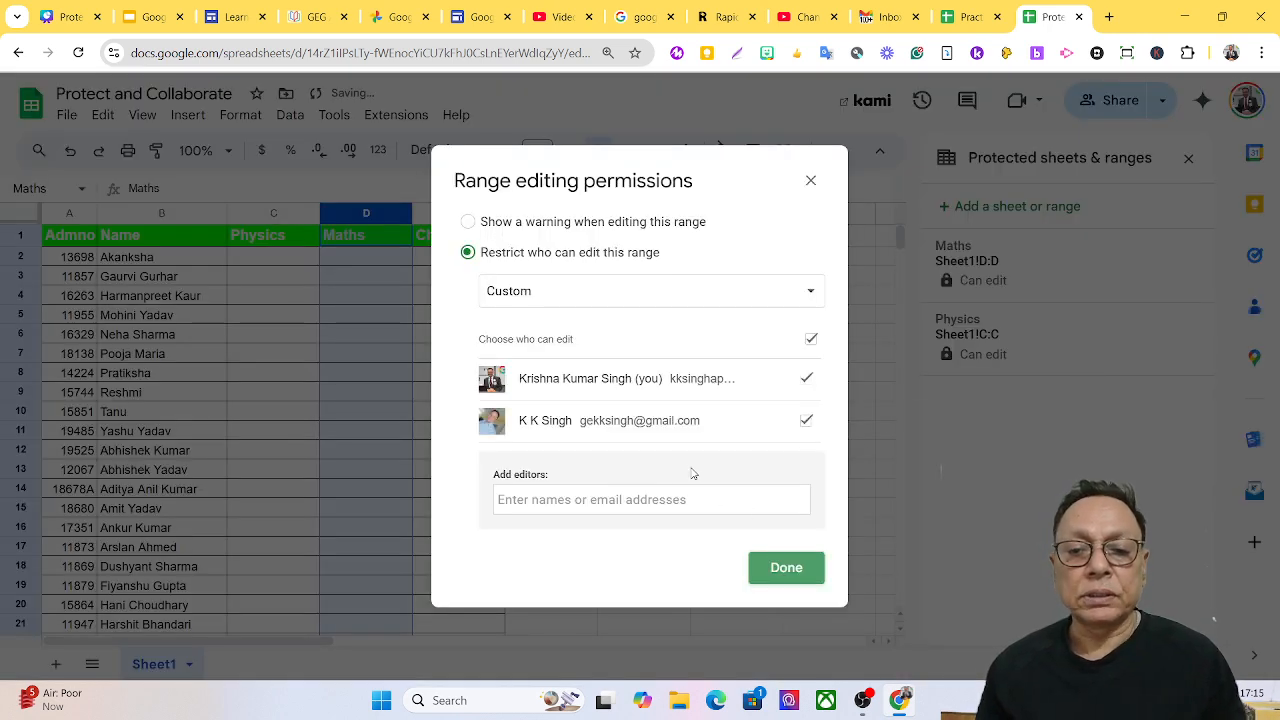
pyautogui.click(805, 421)
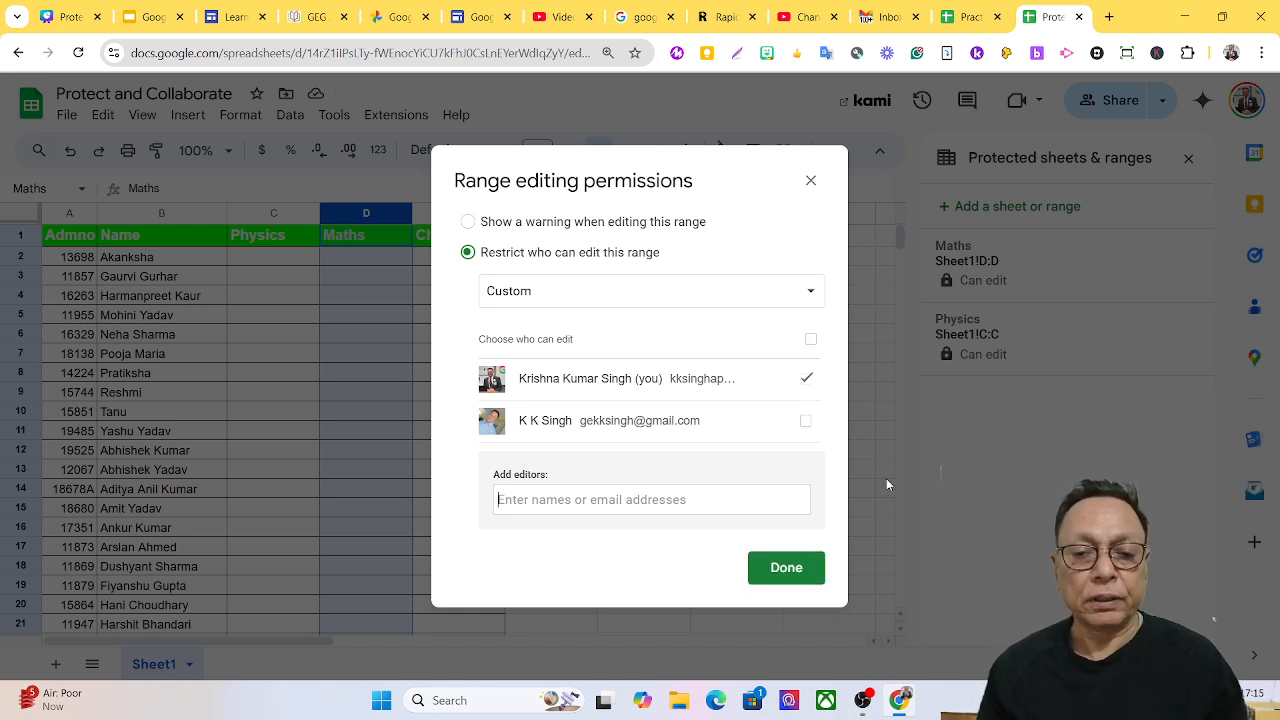
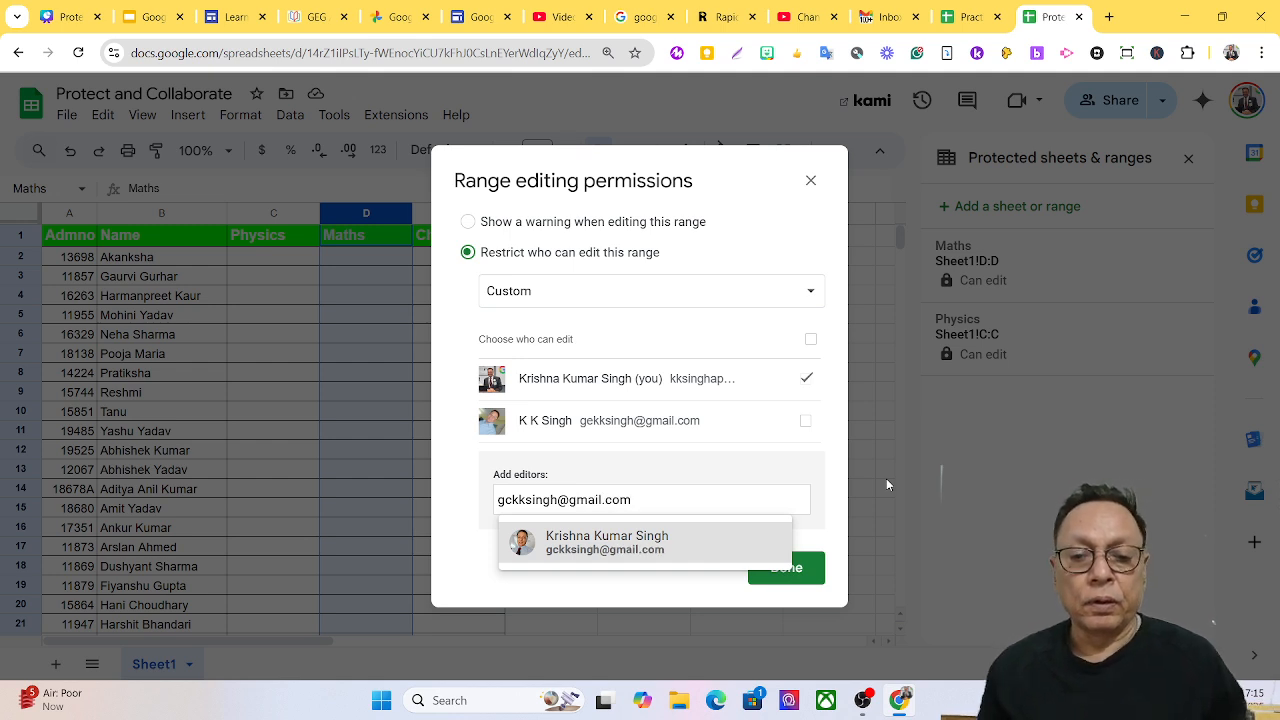
pyautogui.click(569, 548)
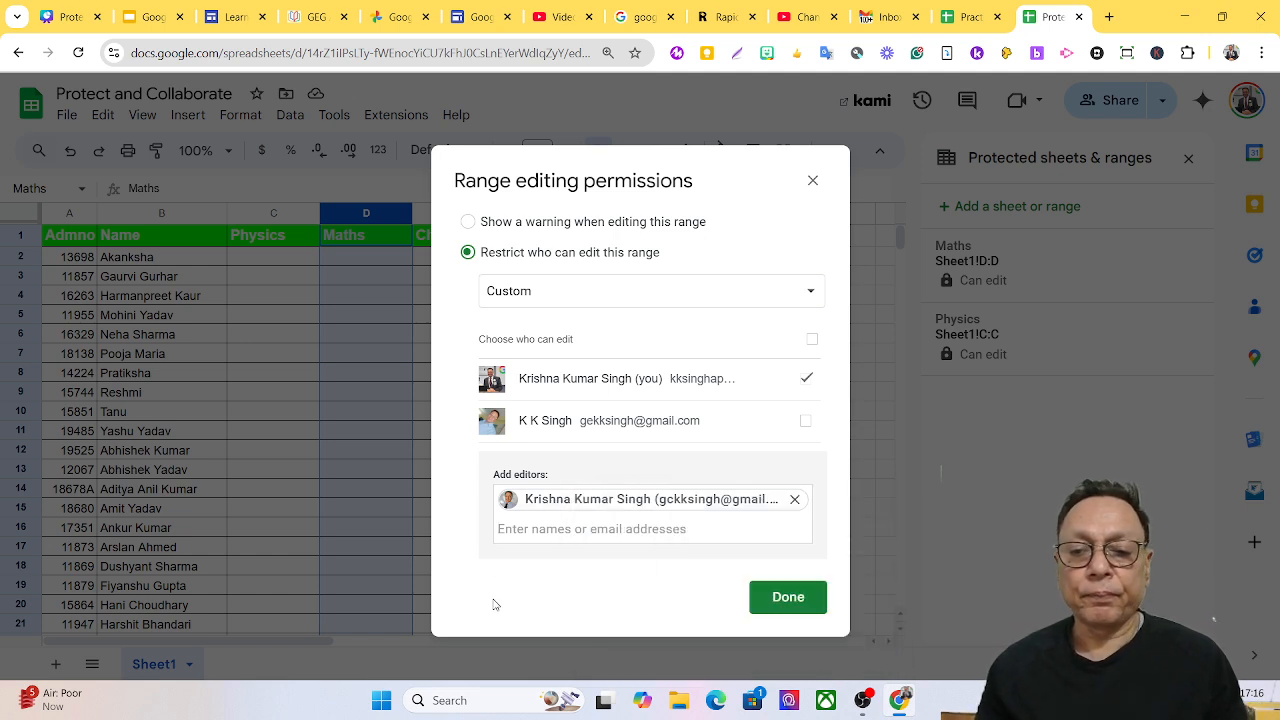
pyautogui.click(789, 600)
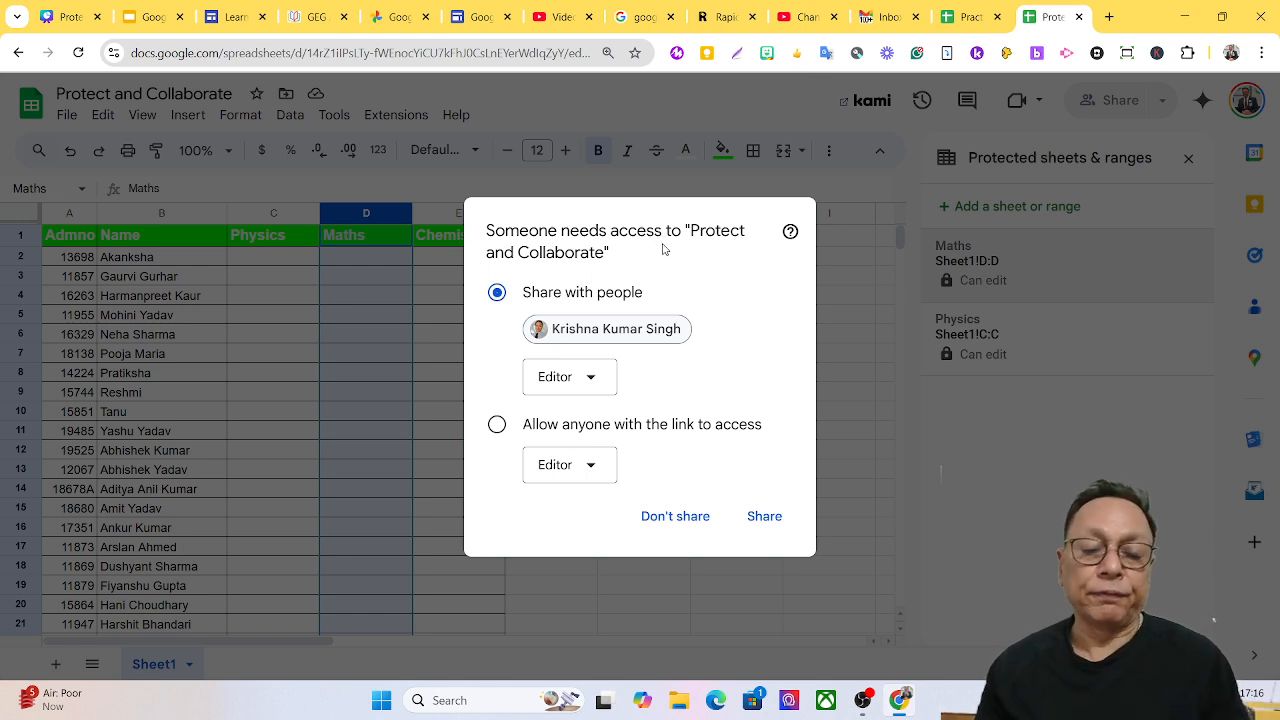
pyautogui.click(766, 518)
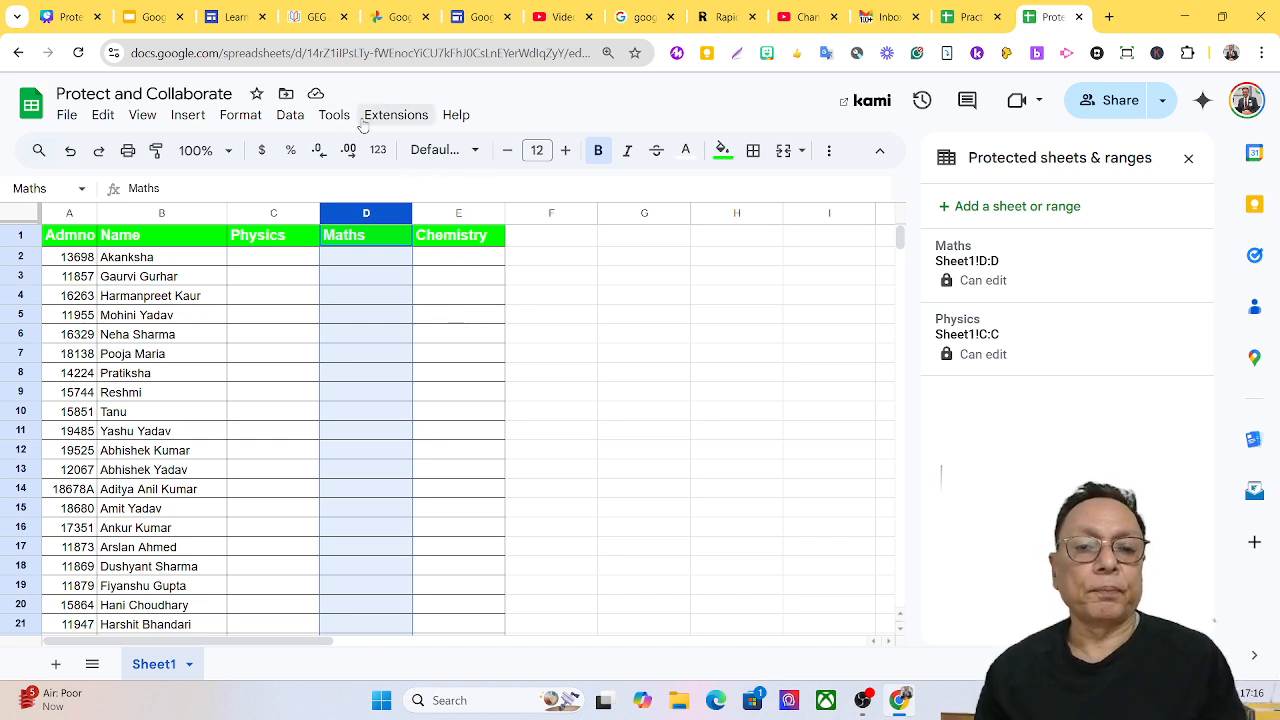
# Review the named ranges list: Chemisrty (E:E), Maths (D:D) and Physics (C:C).
pyautogui.click(290, 117)
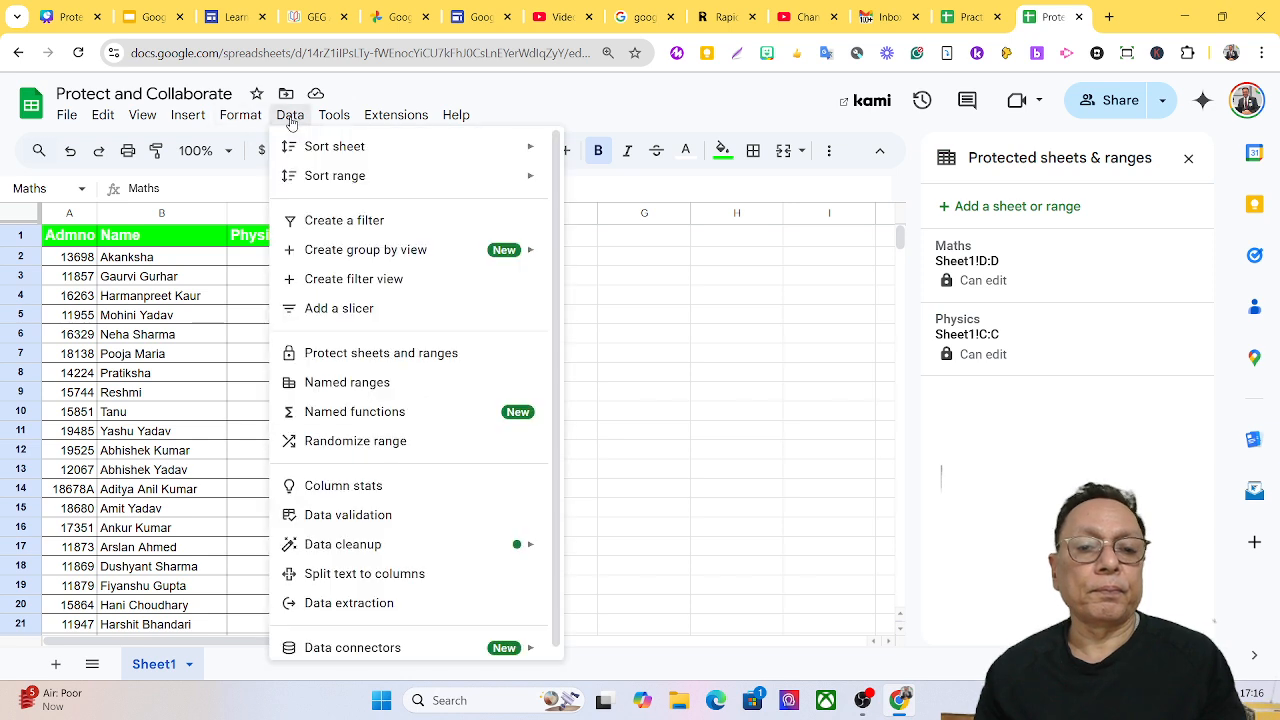
pyautogui.click(404, 381)
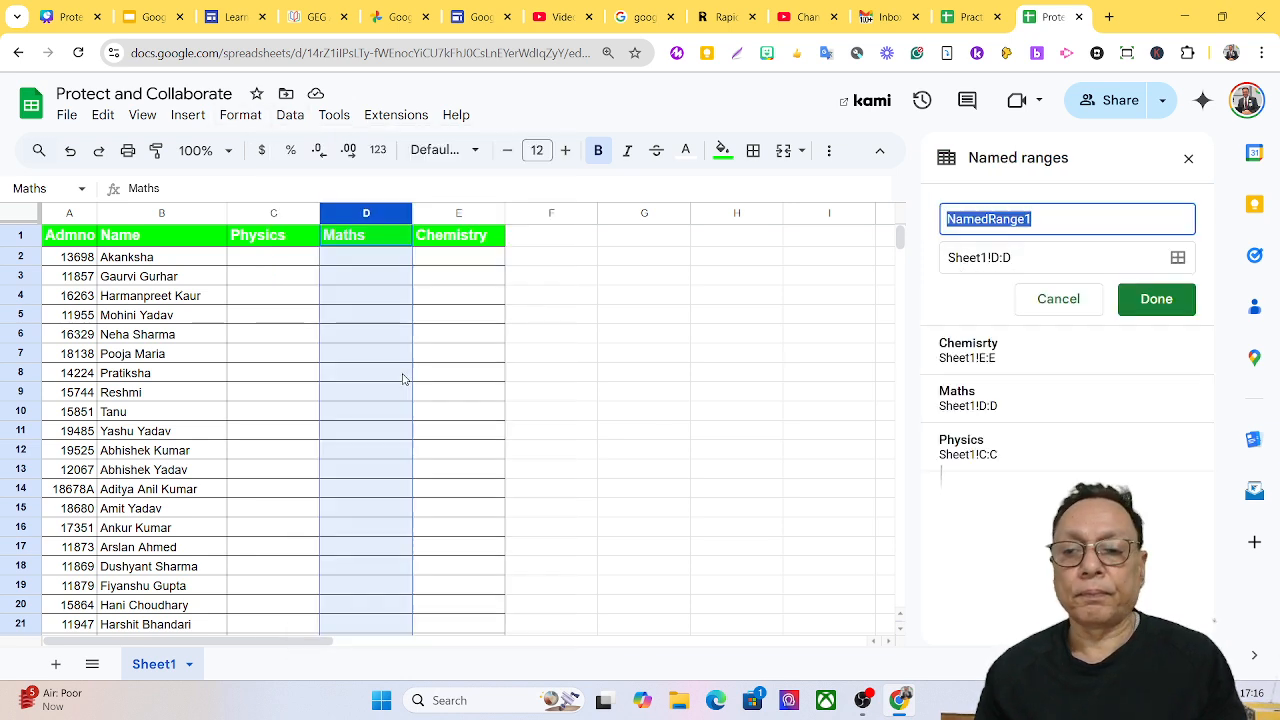
pyautogui.click(958, 352)
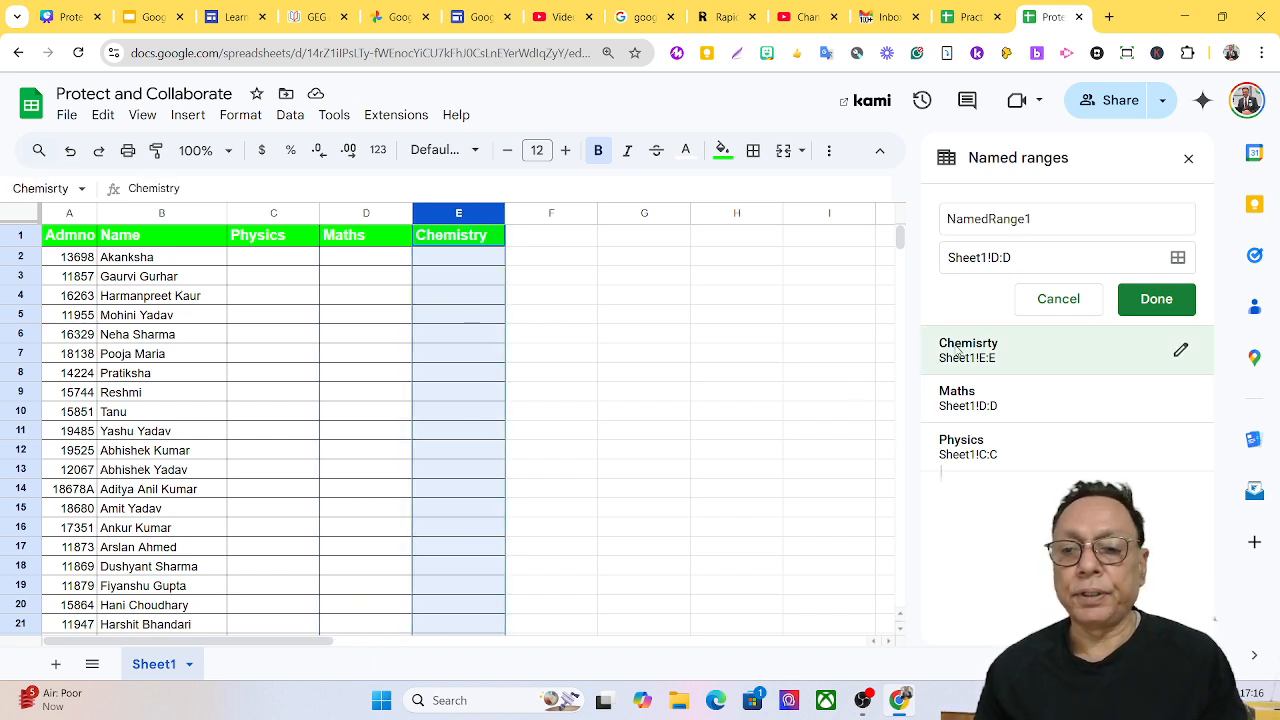
pyautogui.click(1181, 349)
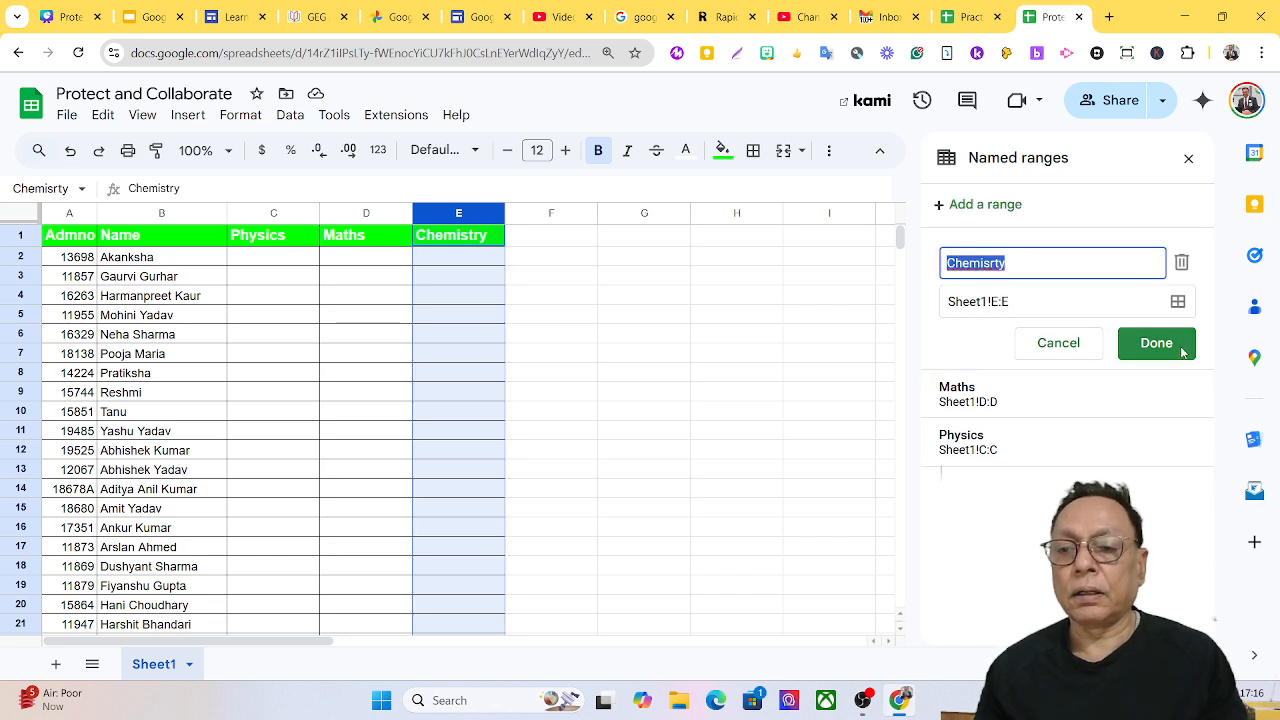
pyautogui.click(712, 313)
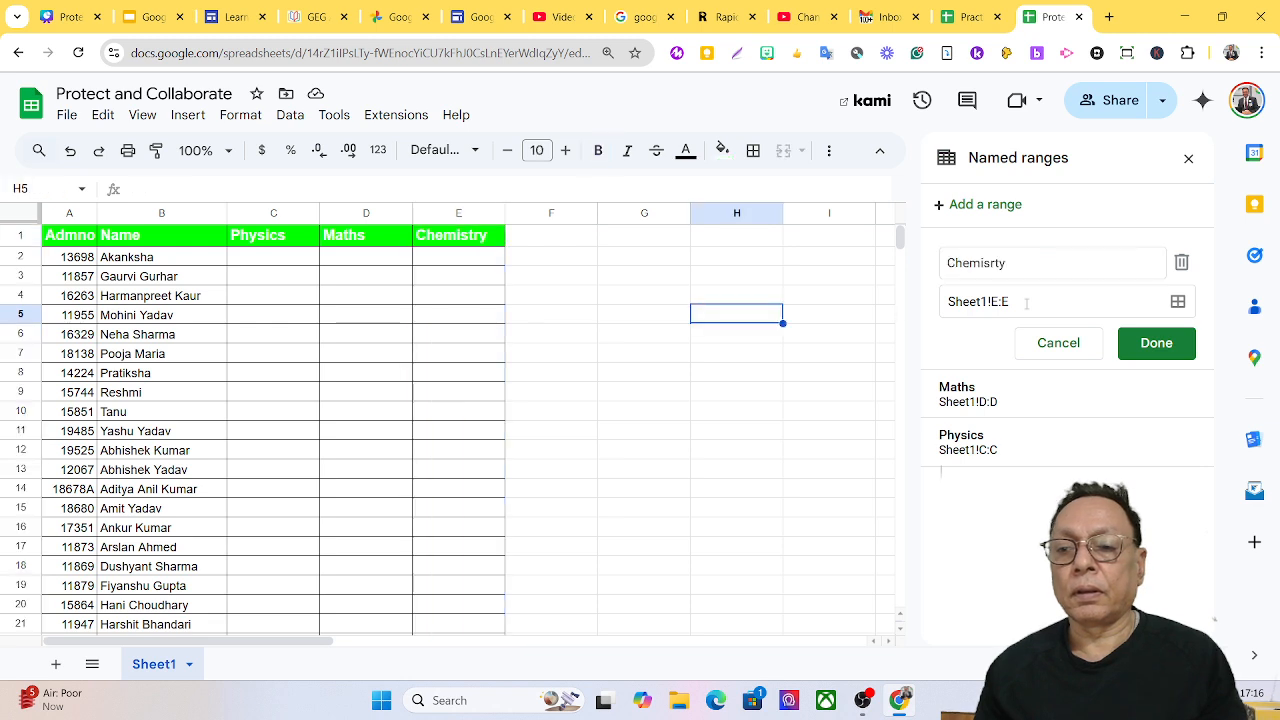
pyautogui.click(1160, 346)
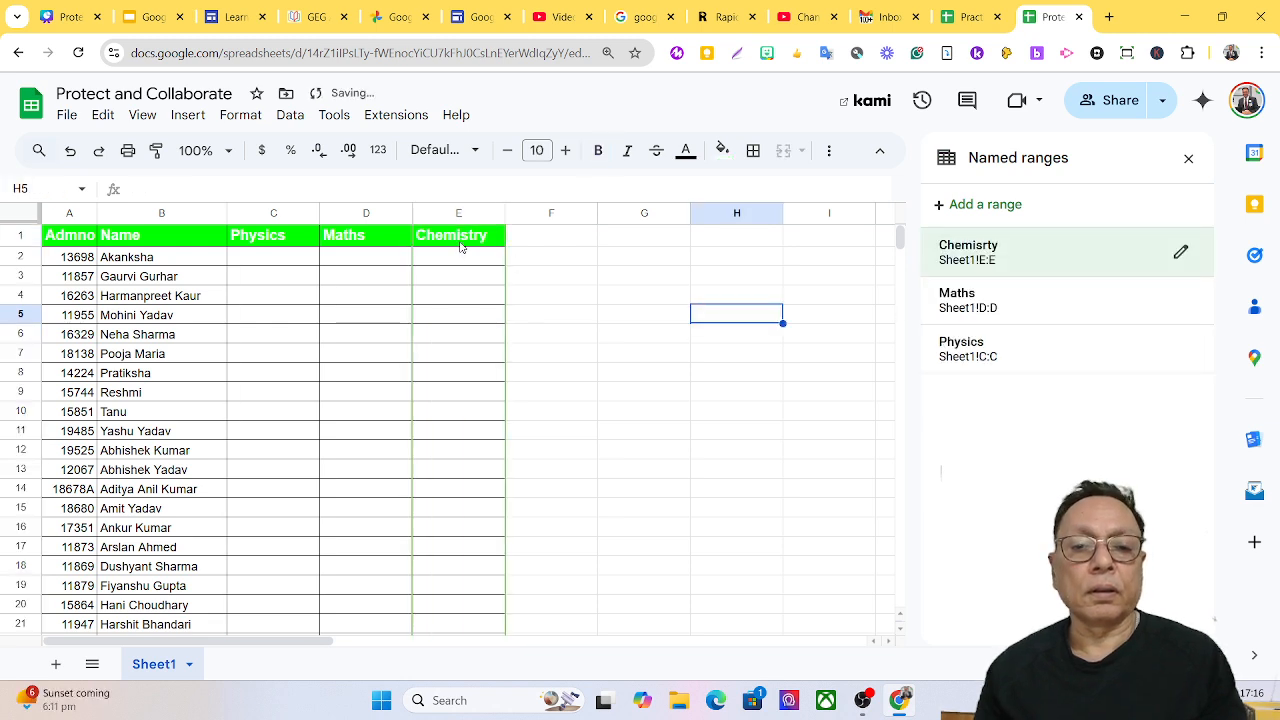
# Select the whole Chemistry column E from the Data menu.
pyautogui.click(452, 236)
pyautogui.click(438, 213)
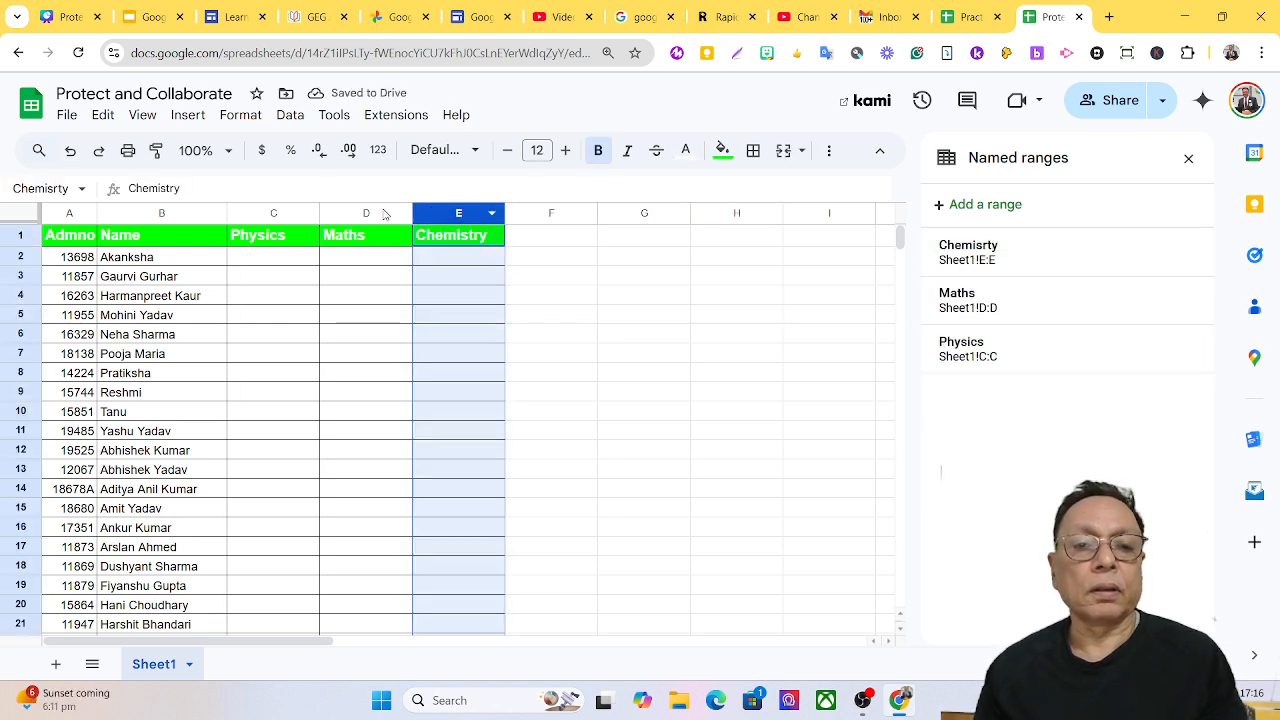
pyautogui.click(290, 115)
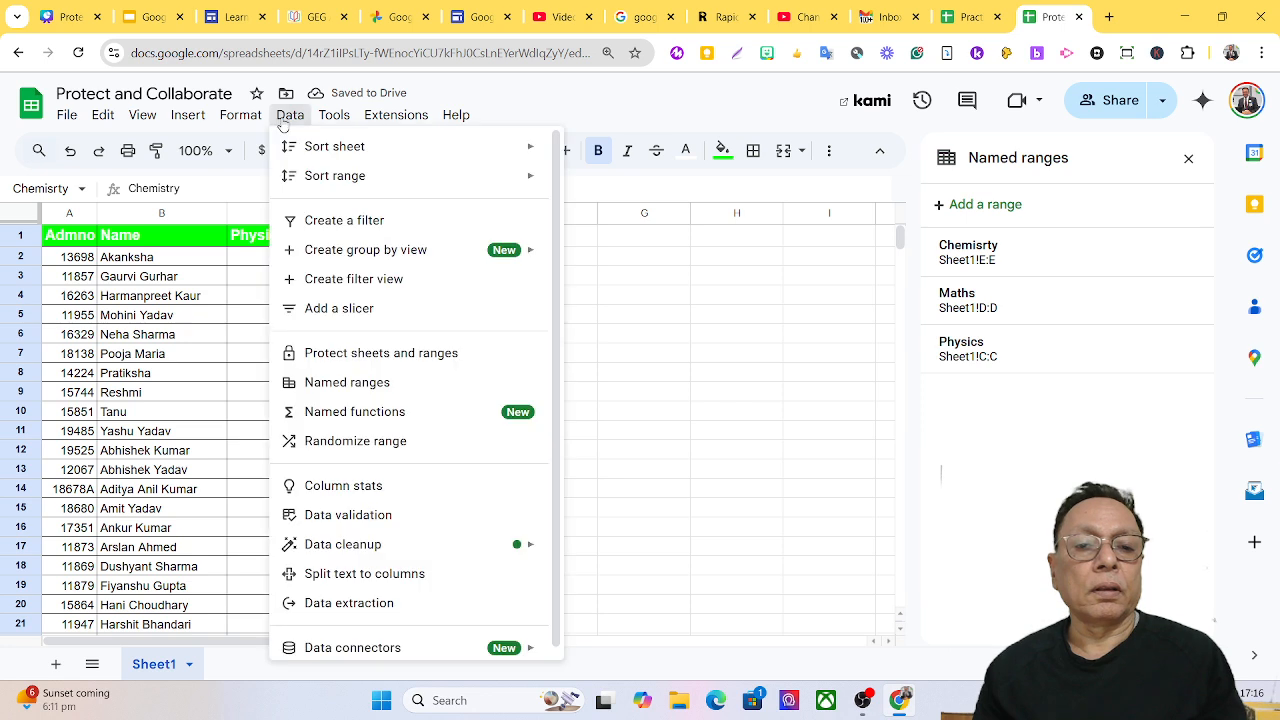
# Start protecting column E with the description 'Chemistry'.
pyautogui.click(398, 354)
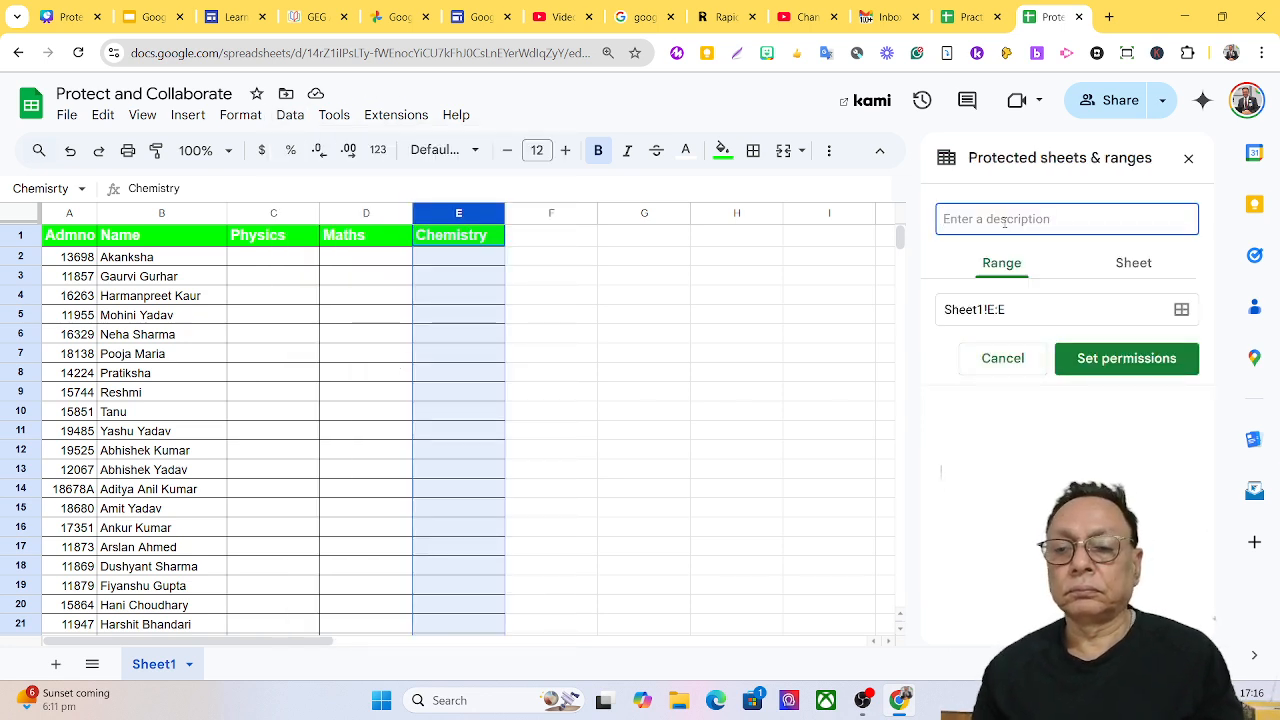
pyautogui.write('Chemisrty')
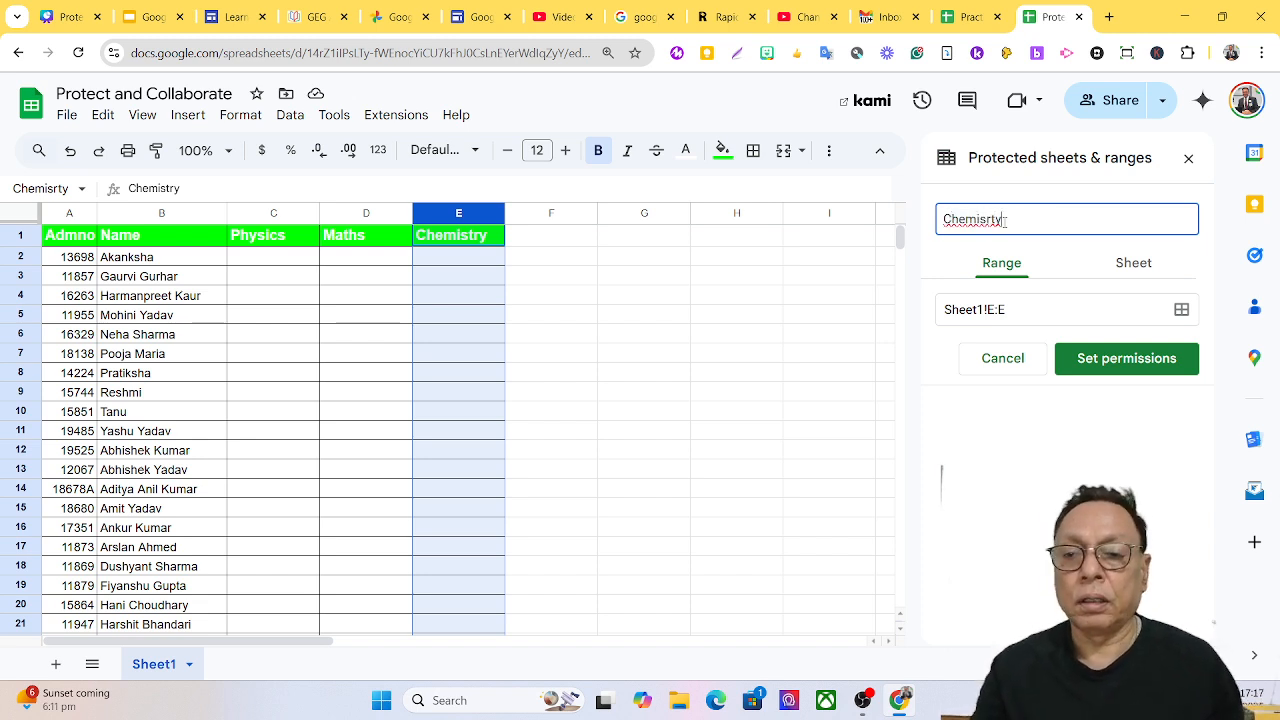
pyautogui.press('BackSpace')
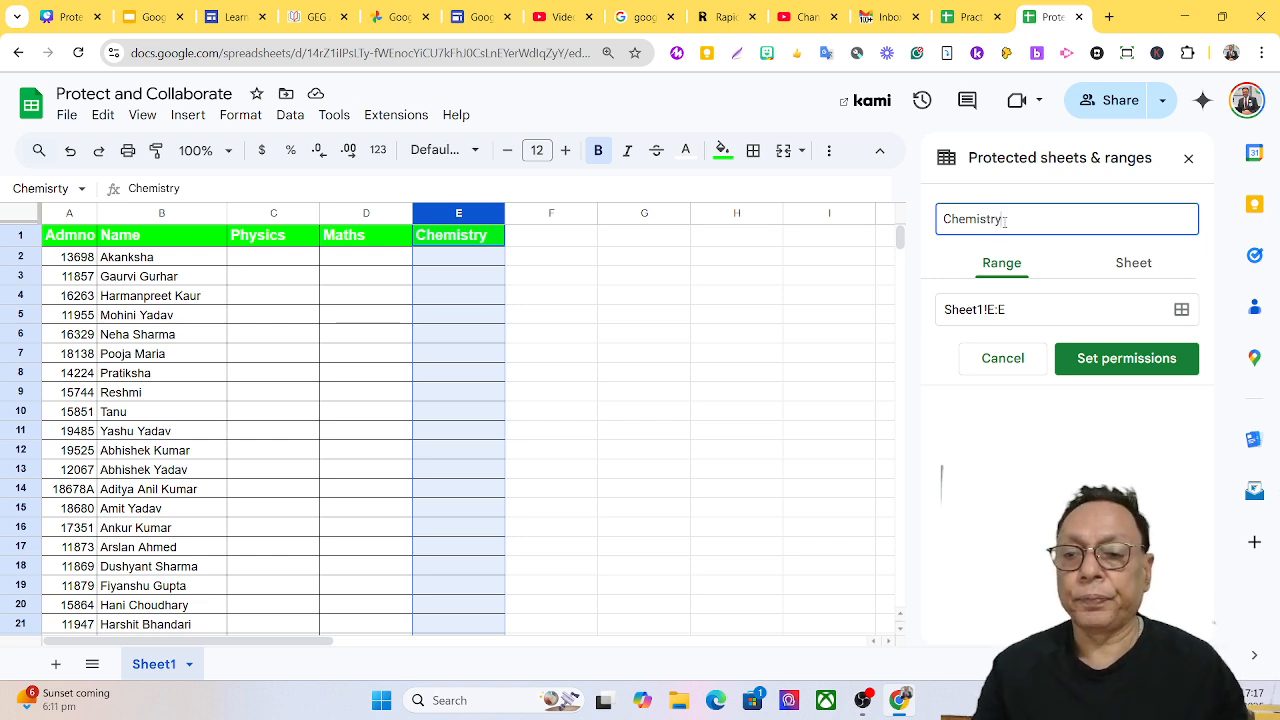
# Restrict column E editing to the owner plus the Chemistry collaborator, removing both other editors.
pyautogui.click(1122, 358)
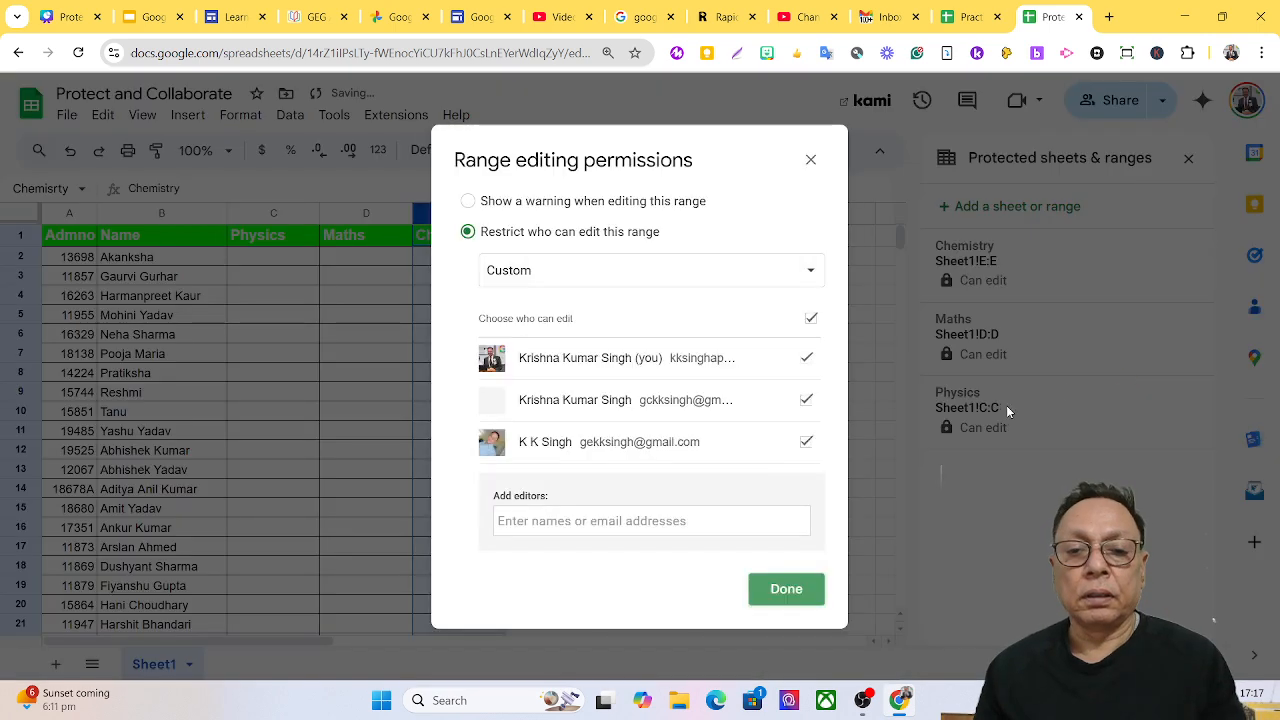
pyautogui.click(807, 443)
pyautogui.click(806, 401)
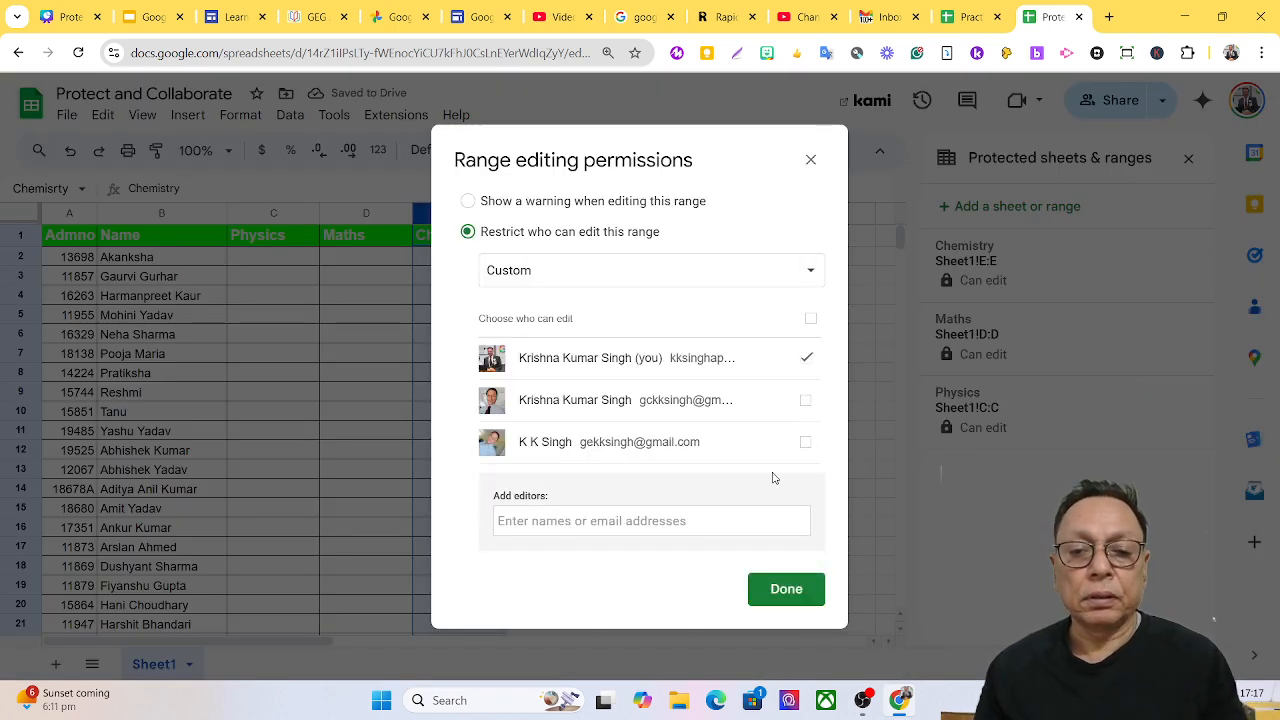
pyautogui.click(716, 520)
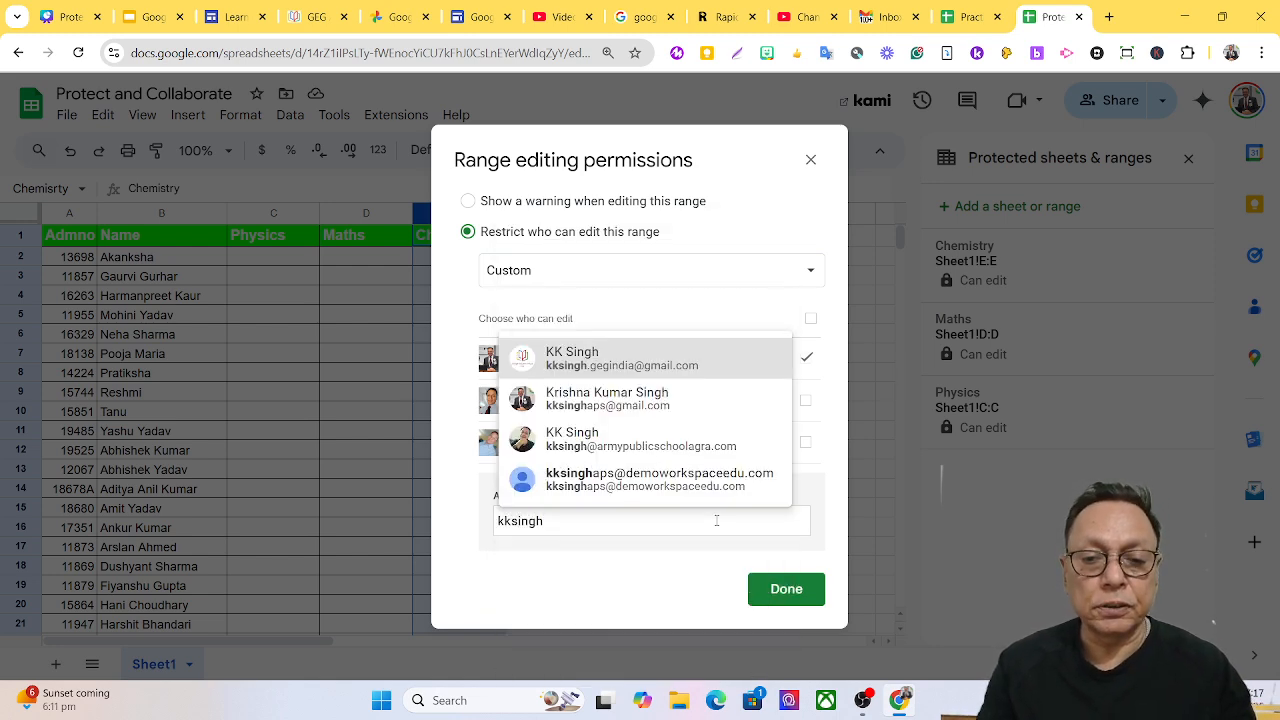
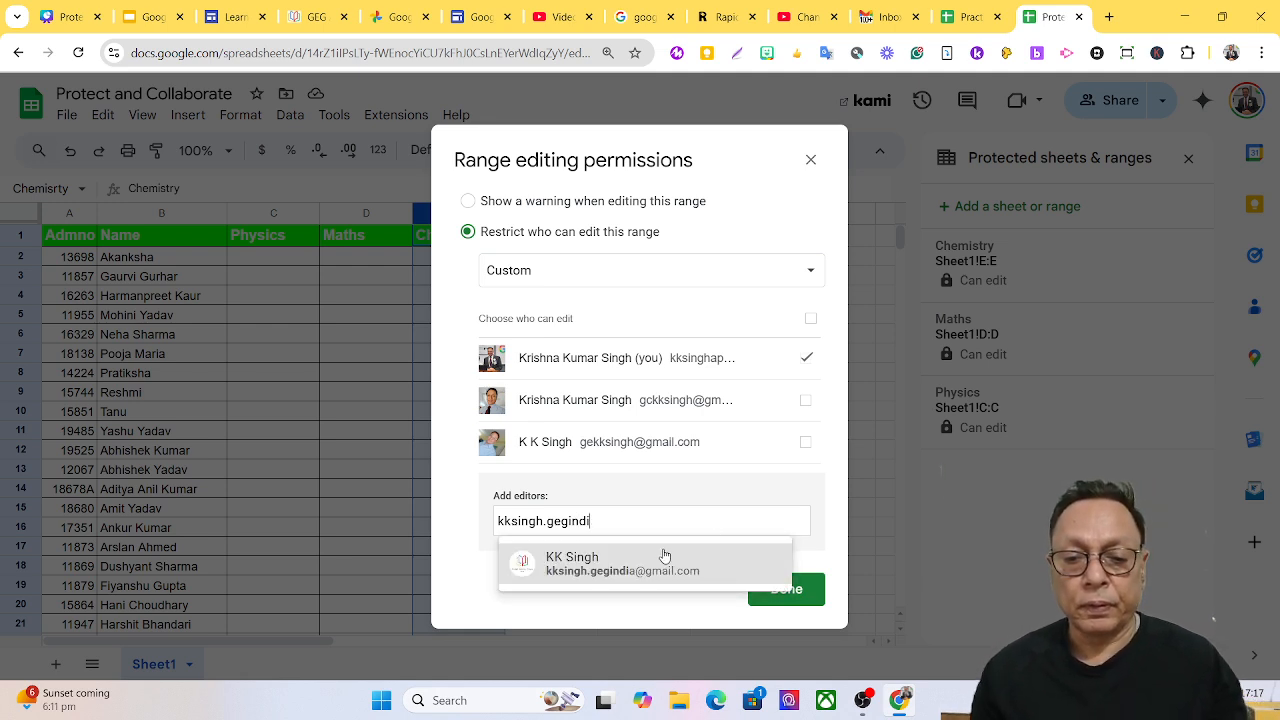
pyautogui.click(627, 565)
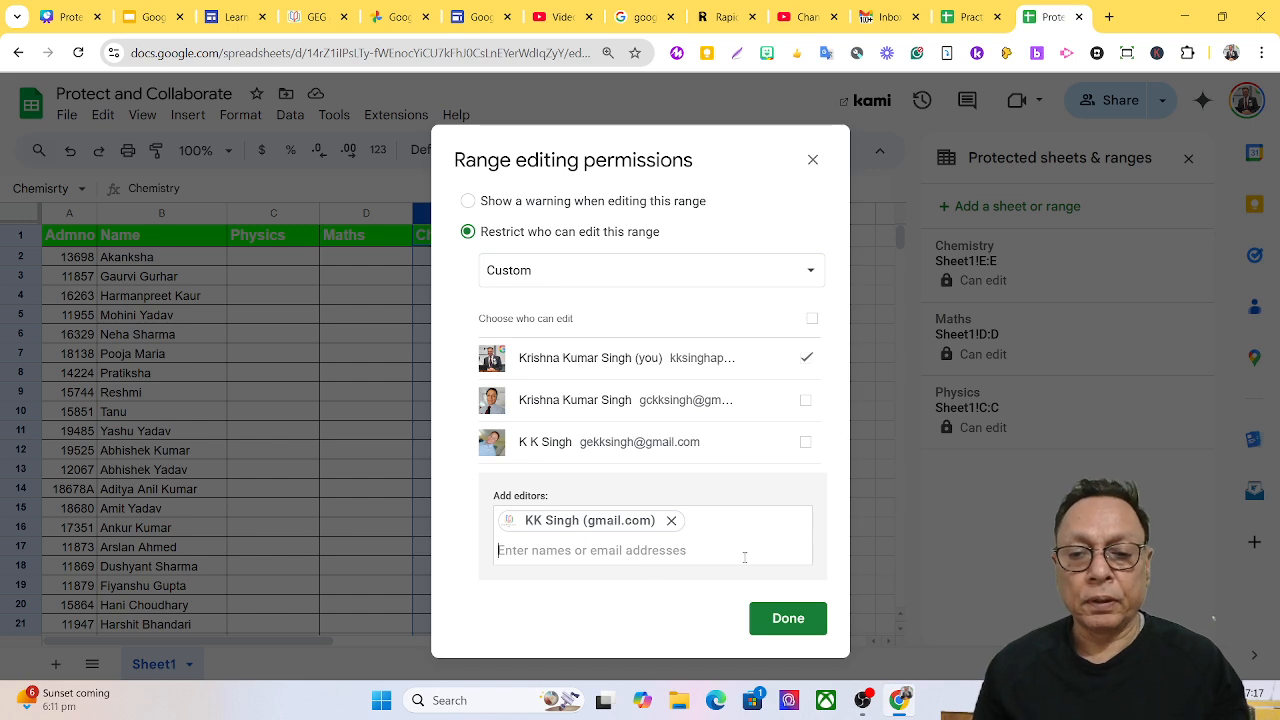
pyautogui.click(788, 618)
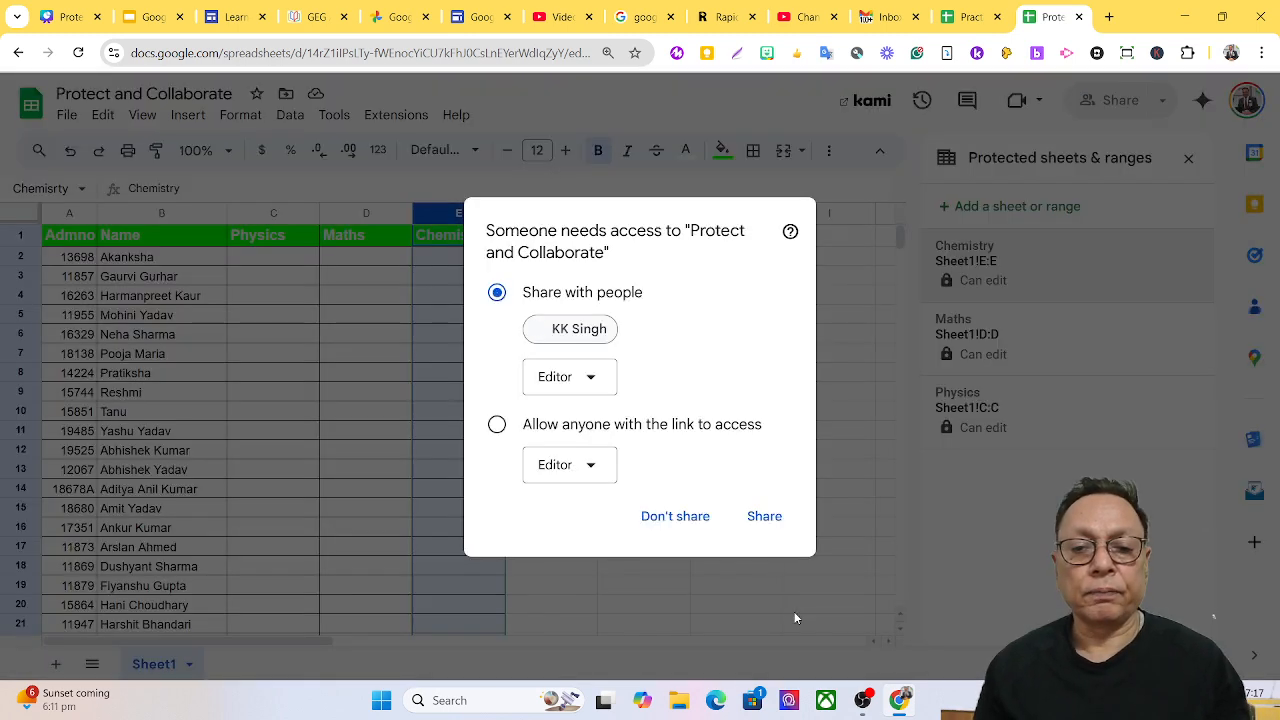
# Share the file with the Chemistry range editor and open the sharing settings.
pyautogui.click(755, 520)
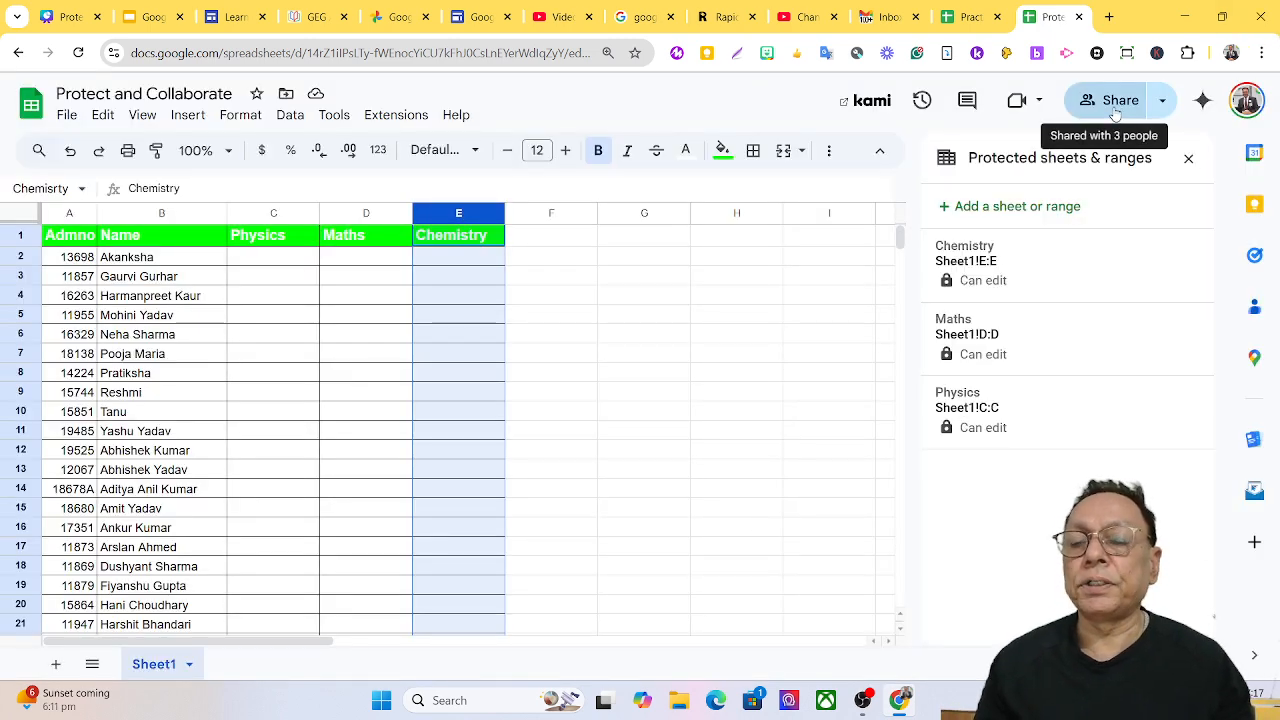
pyautogui.click(1113, 102)
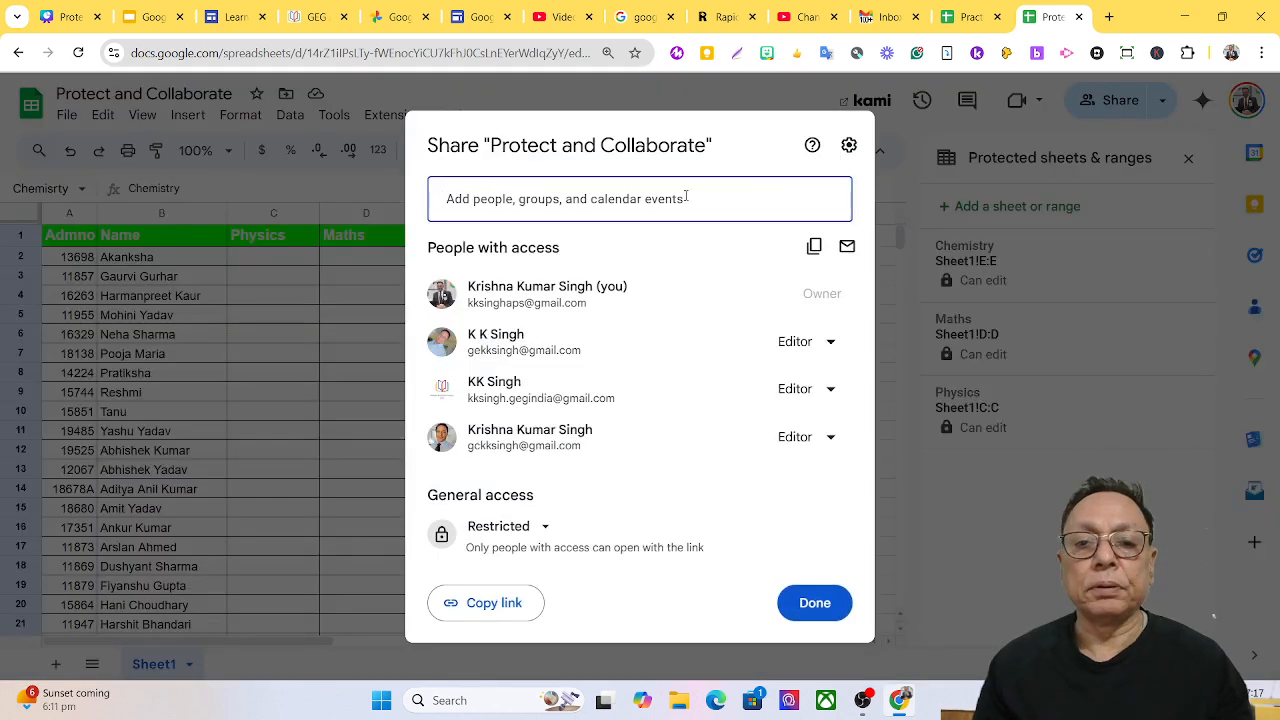
pyautogui.click(550, 340)
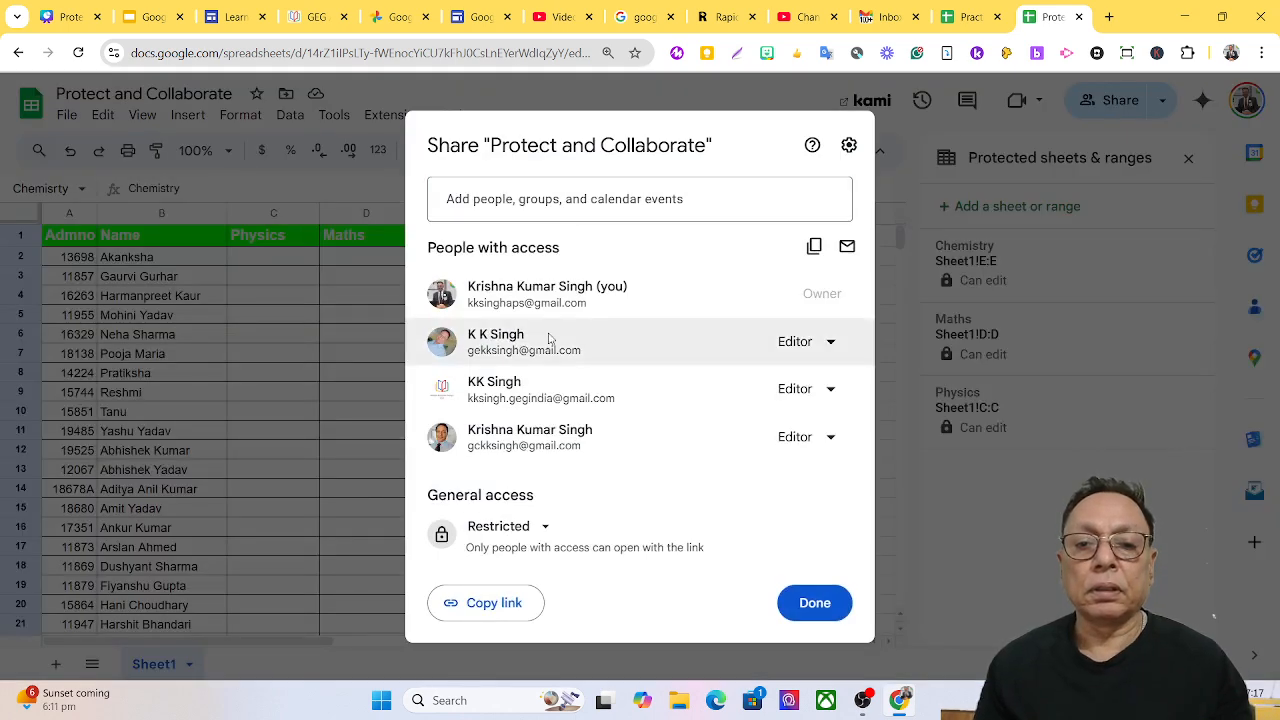
# Invite the three collaborators' e-mails as Editors with notifications sent.
pyautogui.click(550, 199)
pyautogui.hotkey('ctrl', 'v')
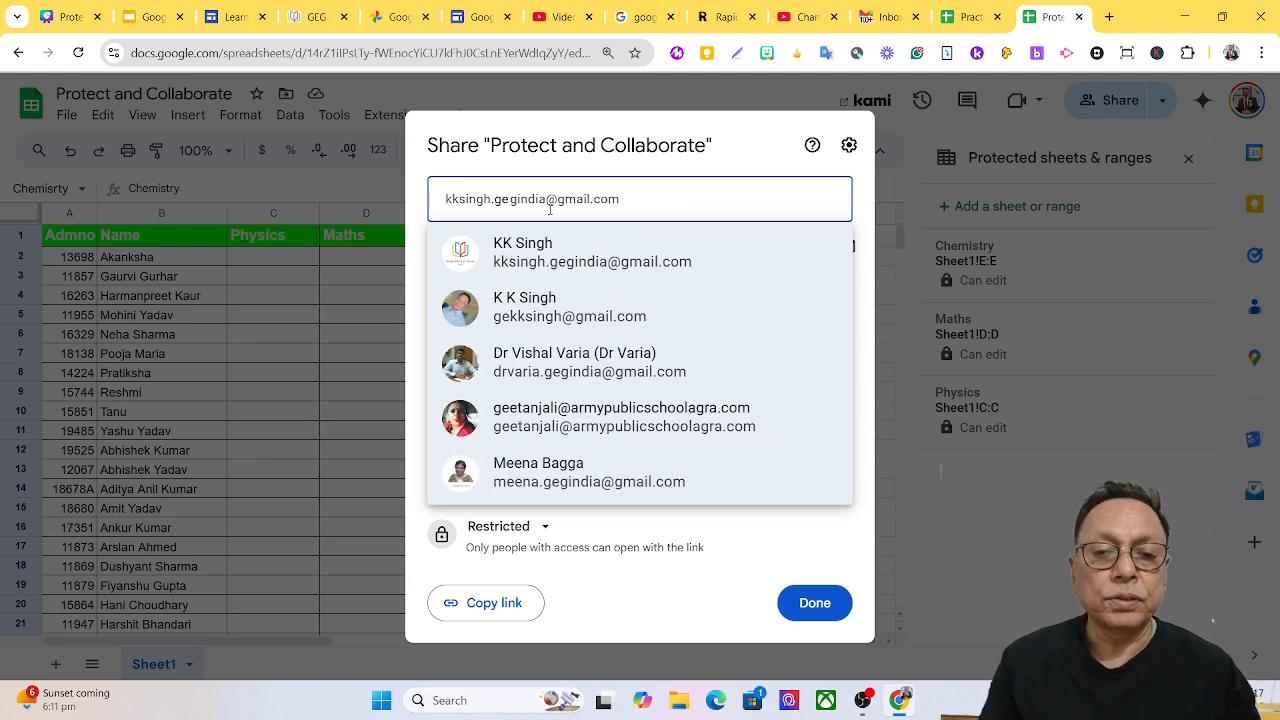
pyautogui.click(555, 322)
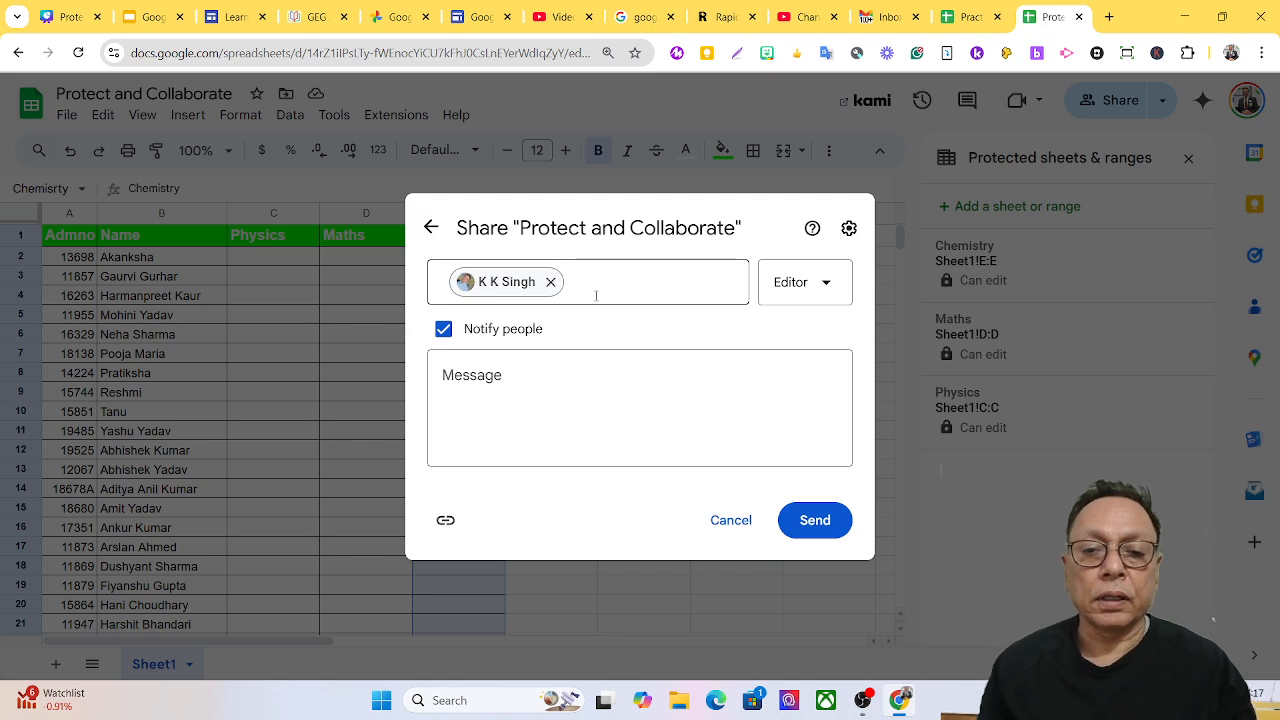
pyautogui.click(602, 283)
pyautogui.hotkey('ctrl', 'v')
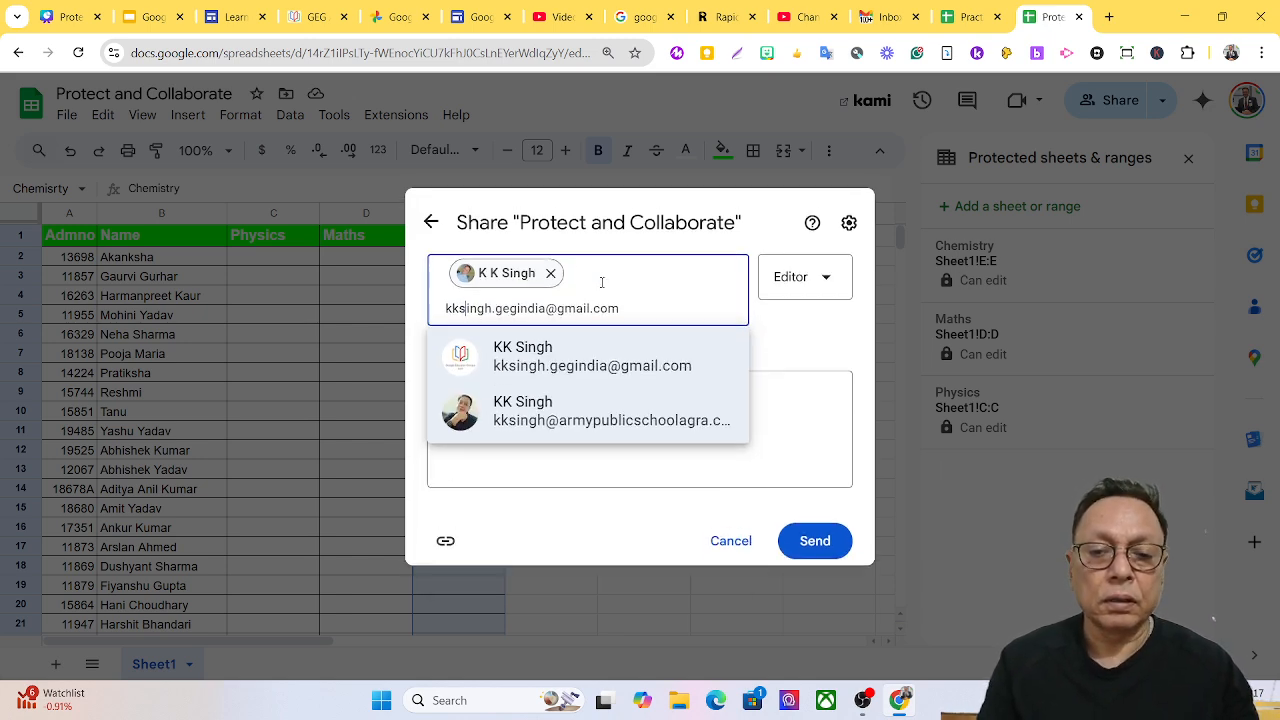
pyautogui.click(546, 364)
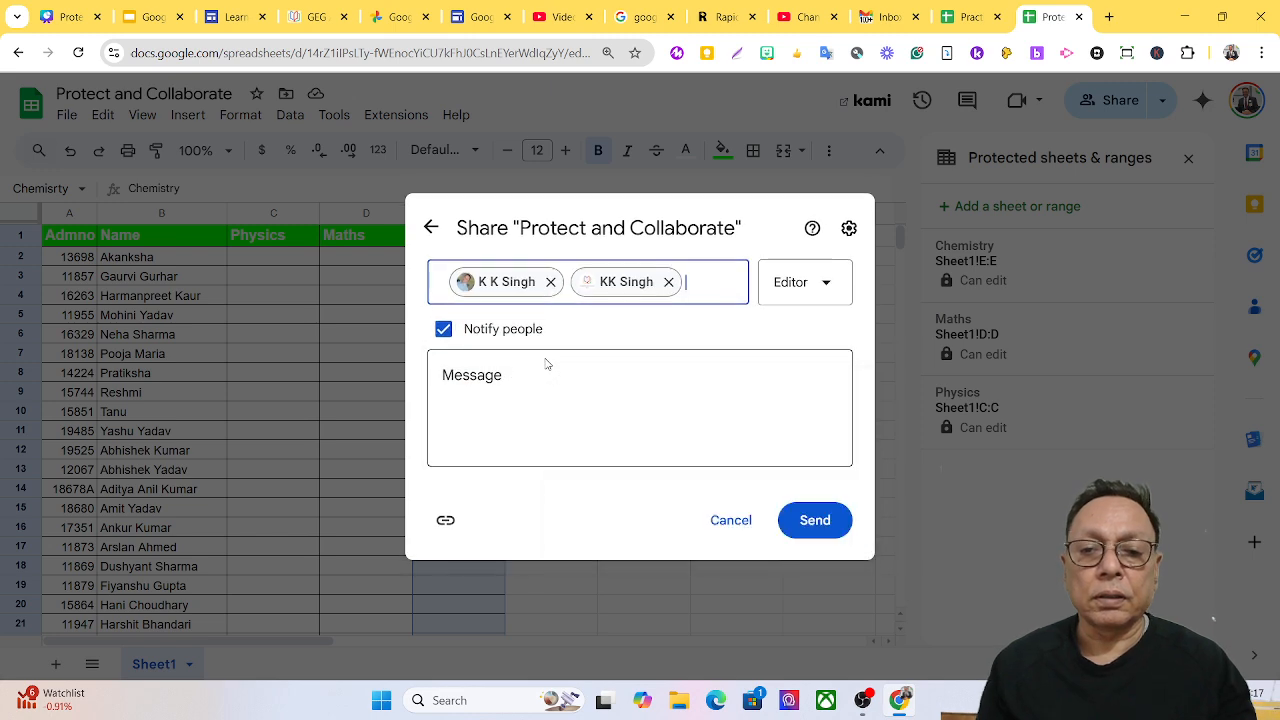
pyautogui.hotkey('ctrl', 'v')
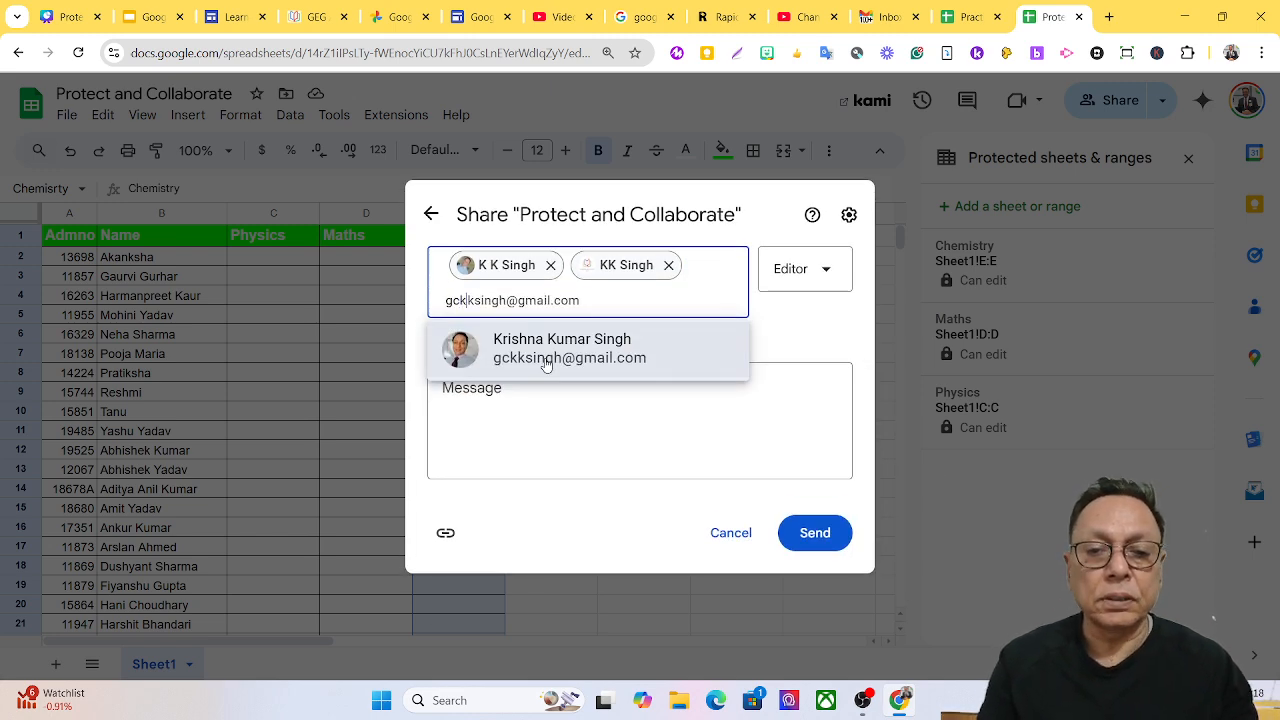
pyautogui.click(514, 354)
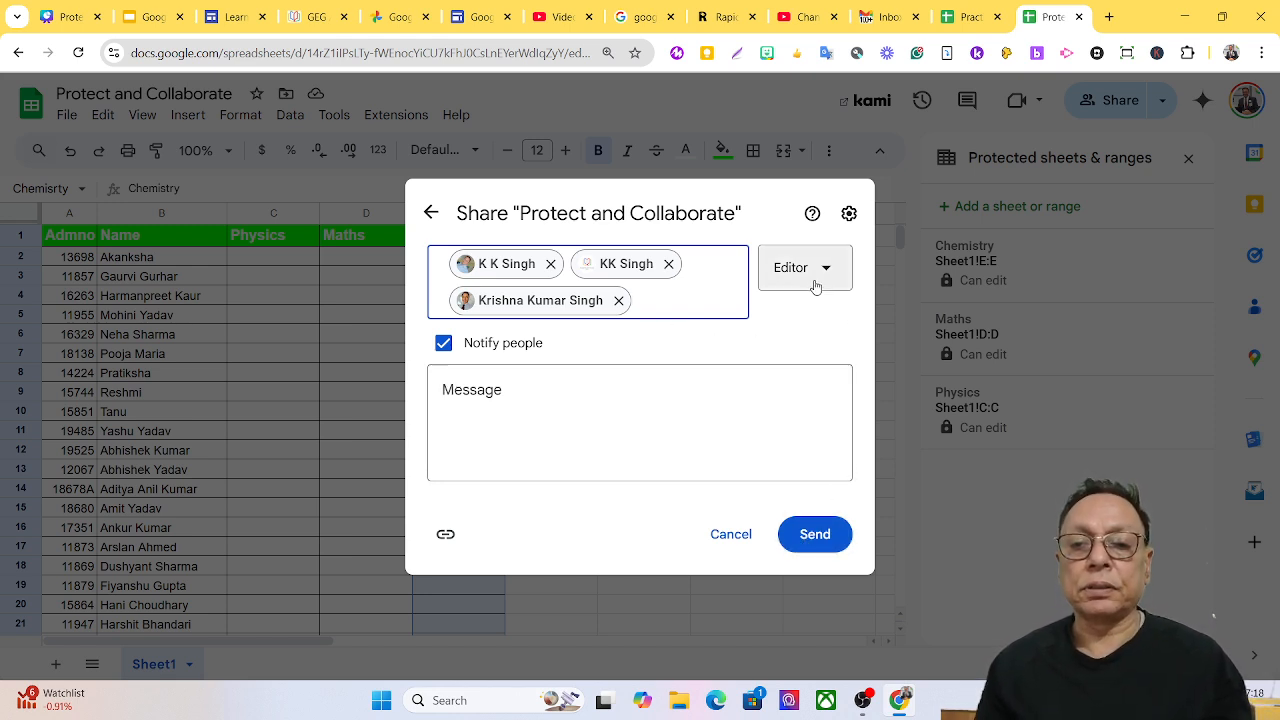
pyautogui.click(824, 547)
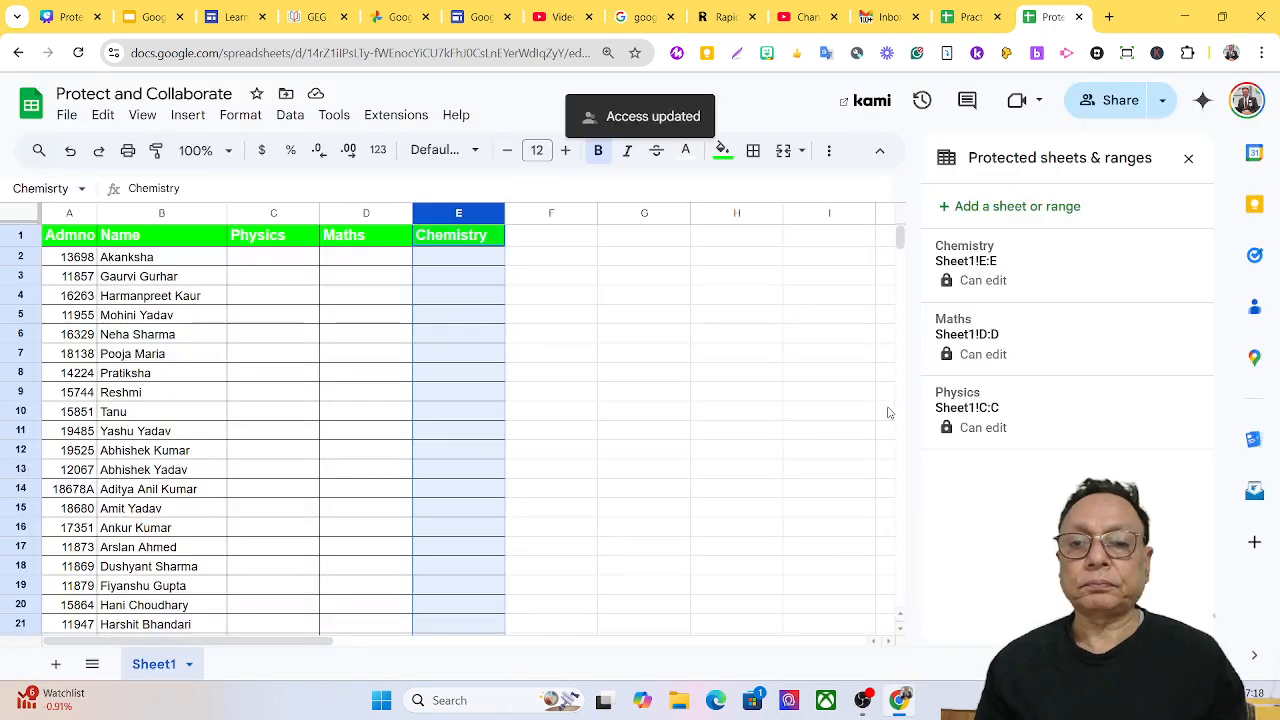
# Relaunch Chrome under the collaborator's browser profile.
pyautogui.click(1186, 17)
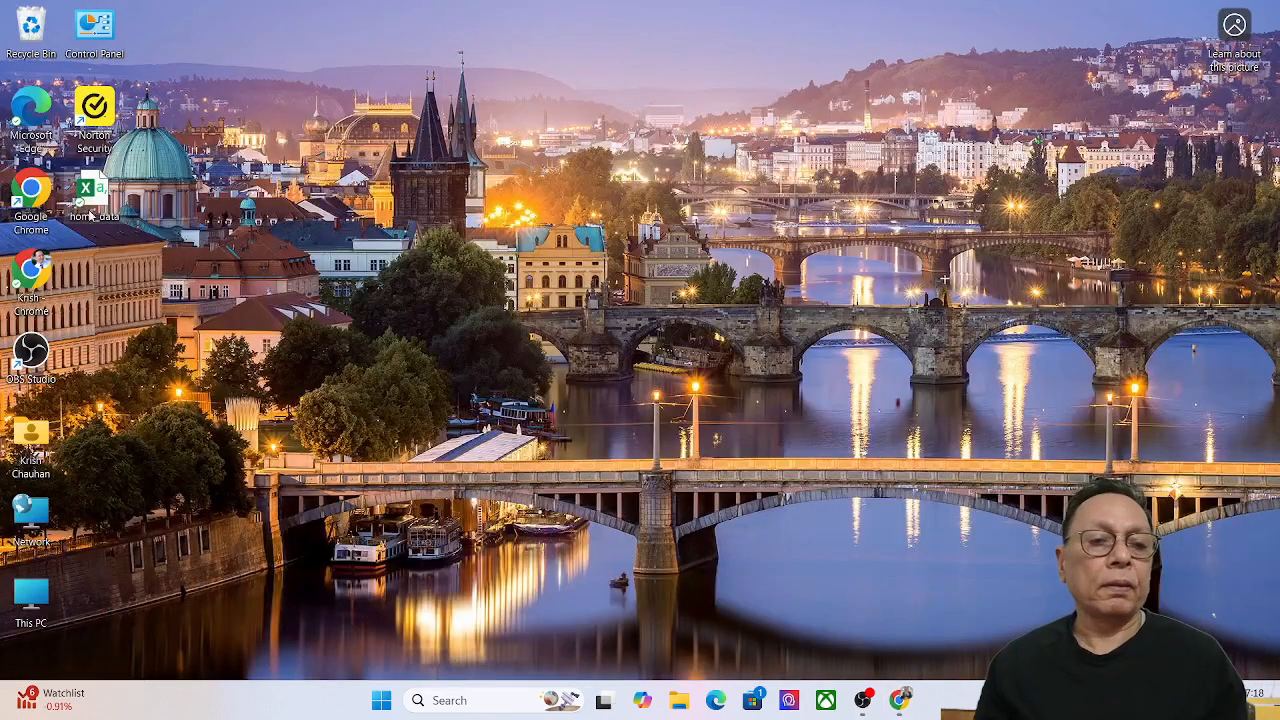
pyautogui.doubleClick(31, 190)
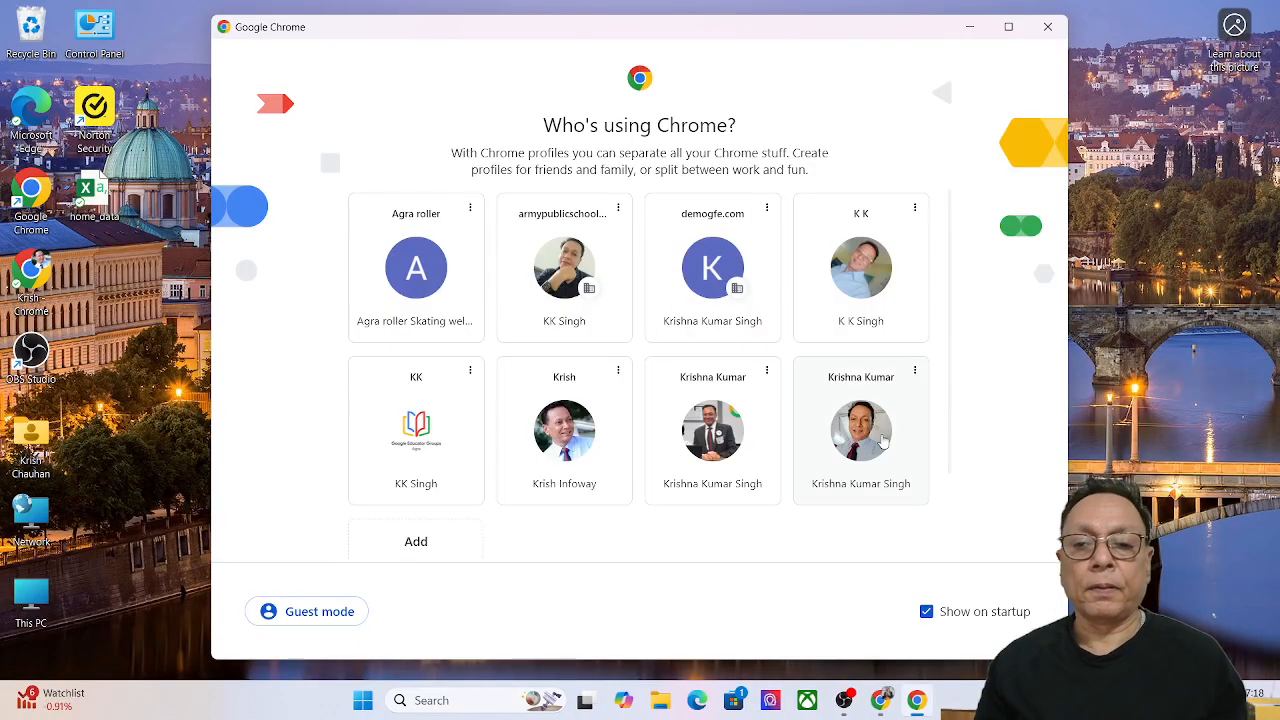
pyautogui.click(847, 304)
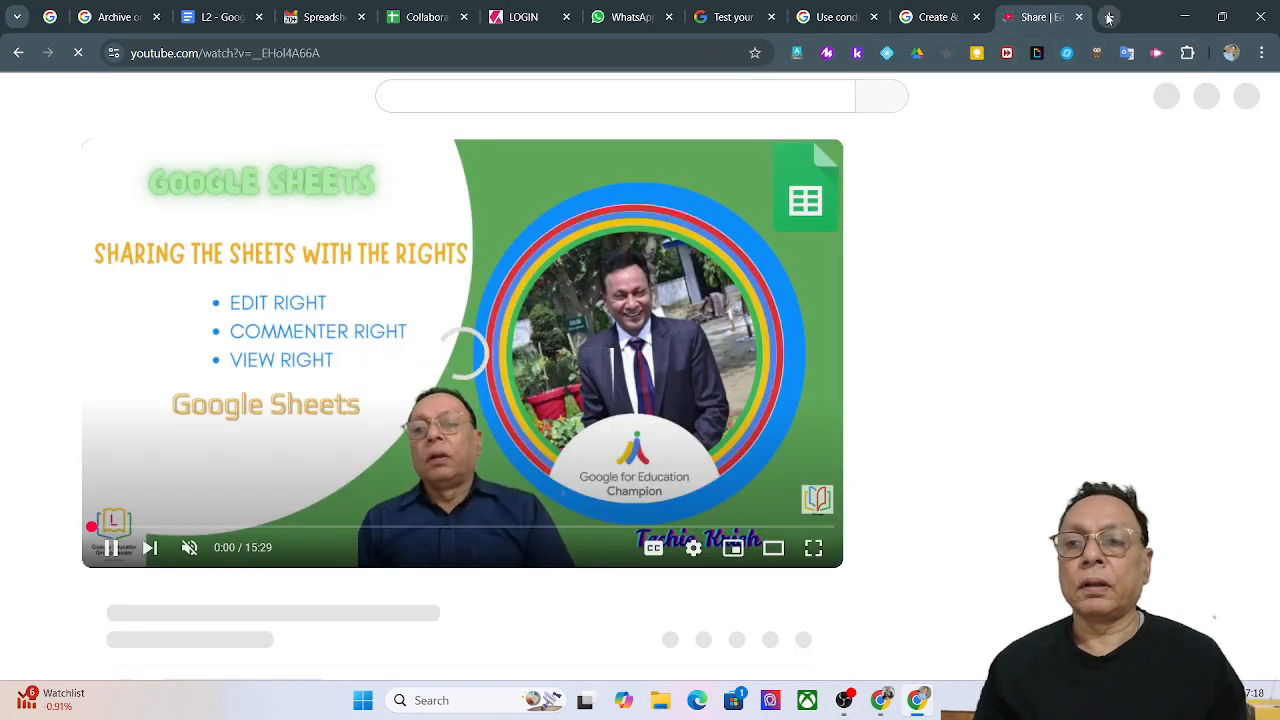
# Load sheets.google.com in a new tab, then open another blank tab.
pyautogui.click(1108, 17)
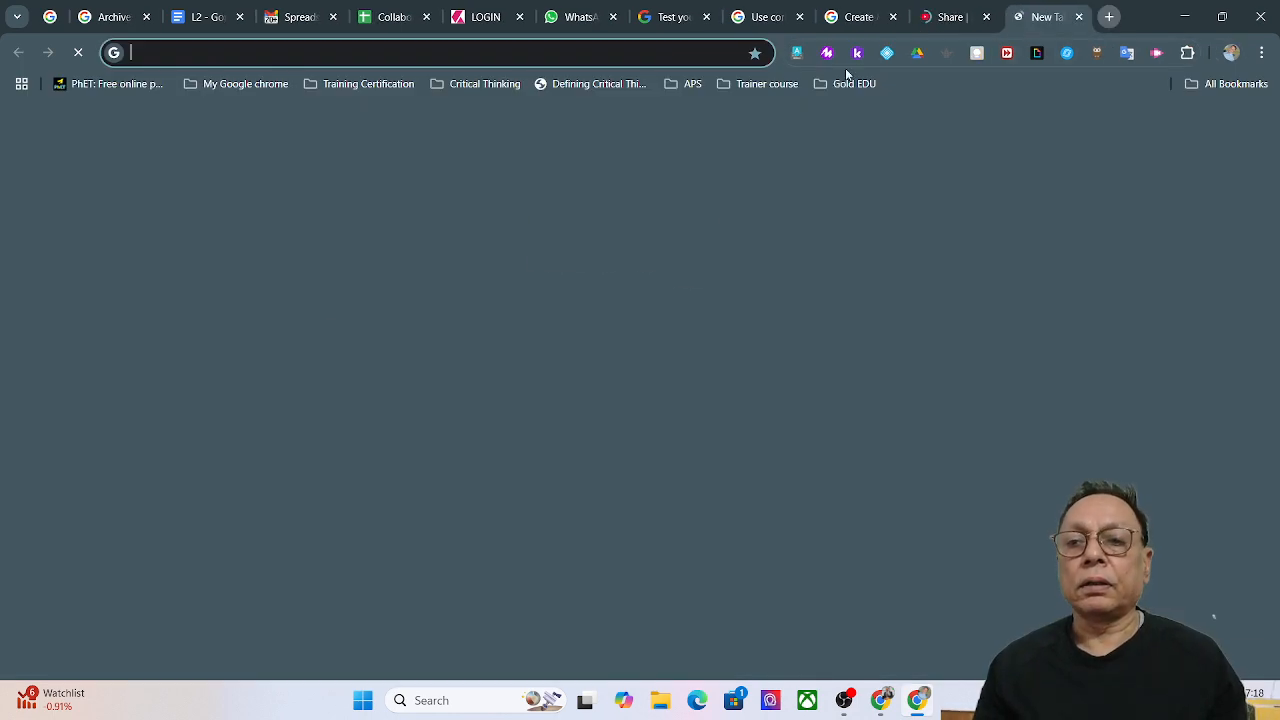
pyautogui.click(627, 53)
pyautogui.write('sheets')
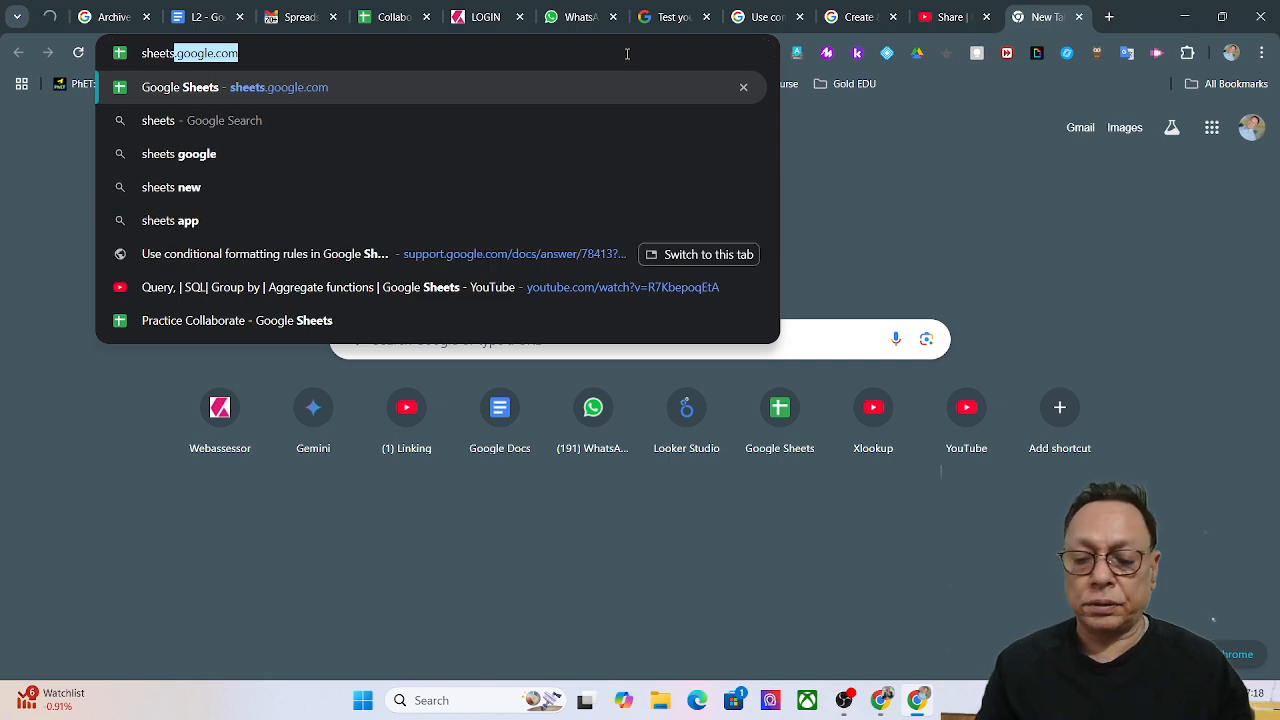
pyautogui.press('Return')
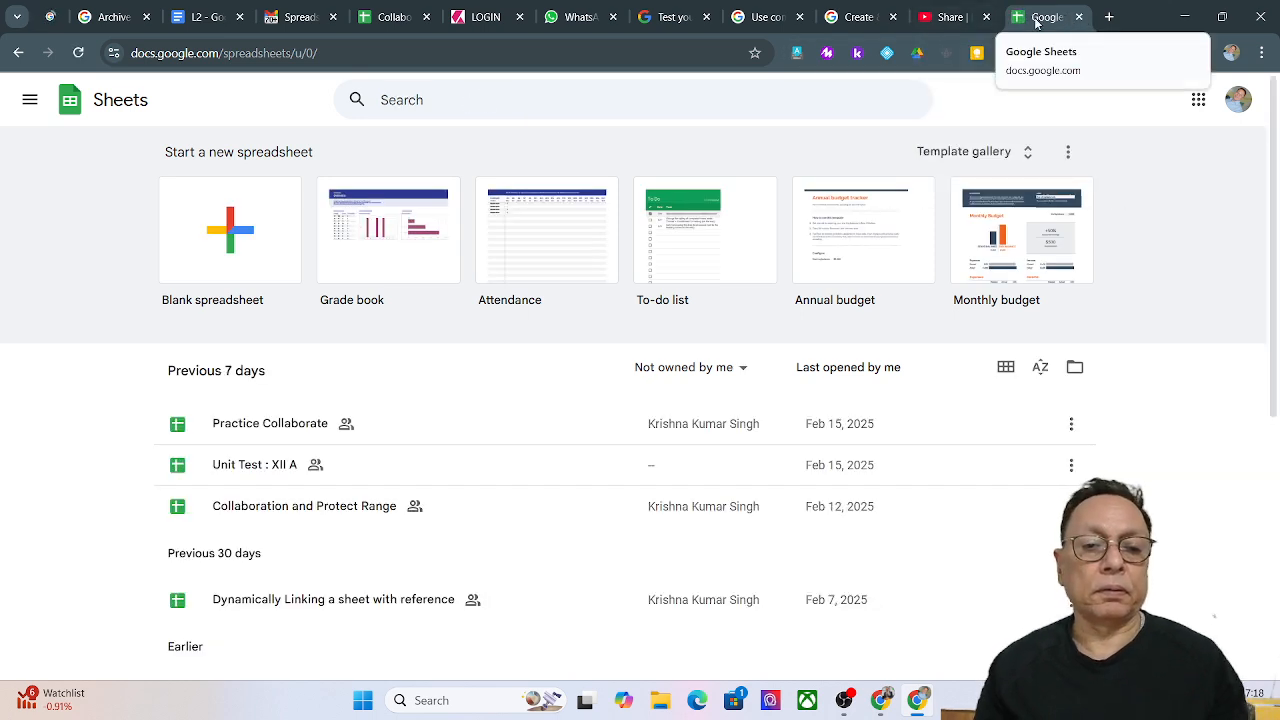
pyautogui.click(1107, 17)
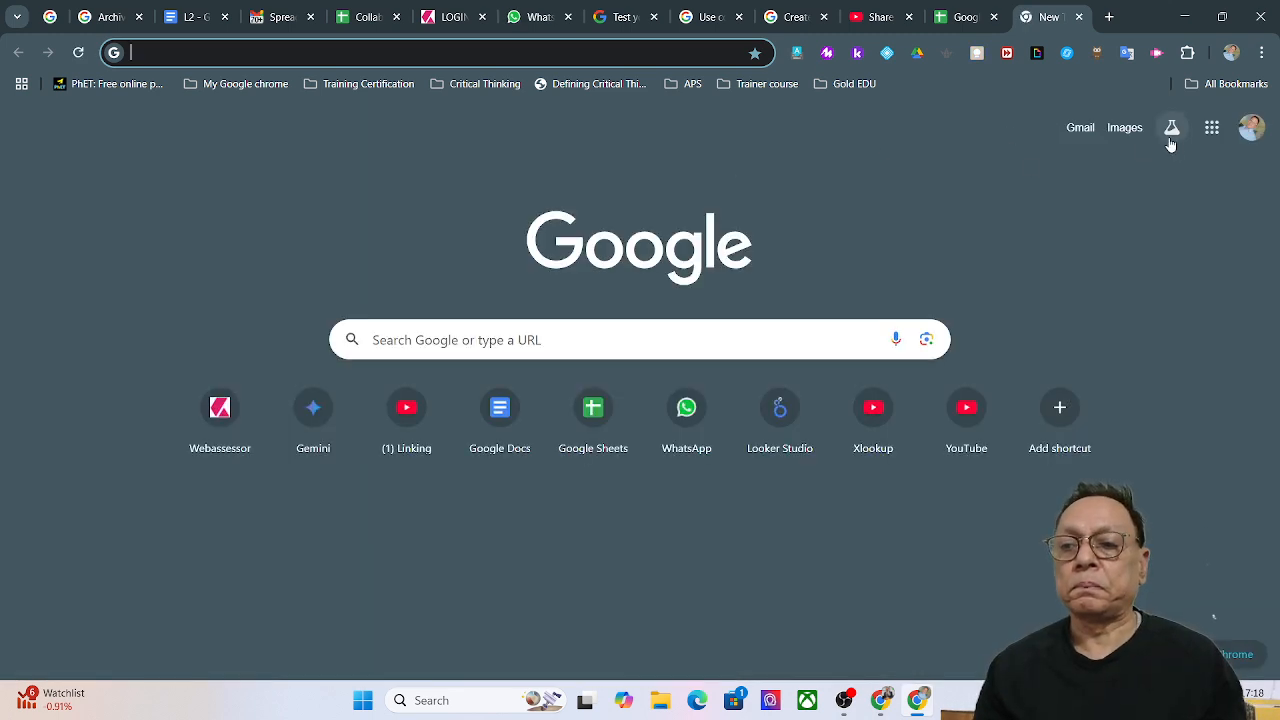
# Open Gmail from the apps grid and open the Protect and Collaborate spreadsheet from its share email.
pyautogui.click(1211, 128)
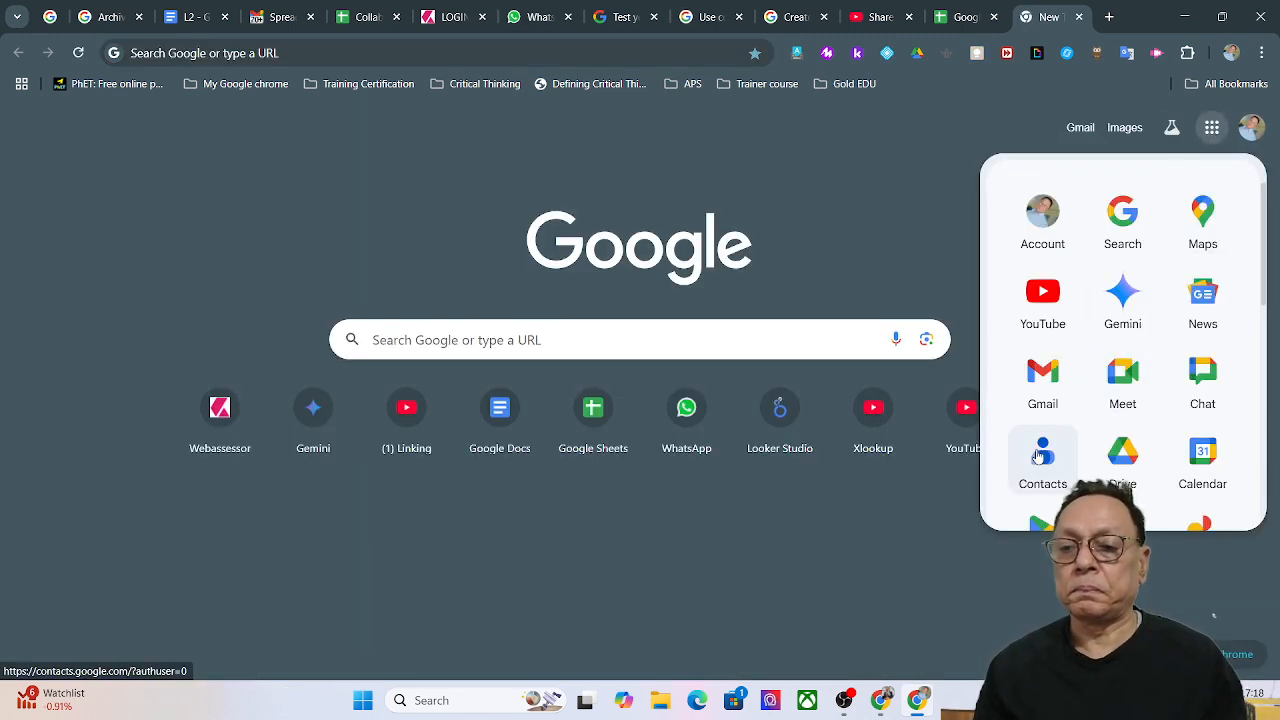
pyautogui.click(1040, 393)
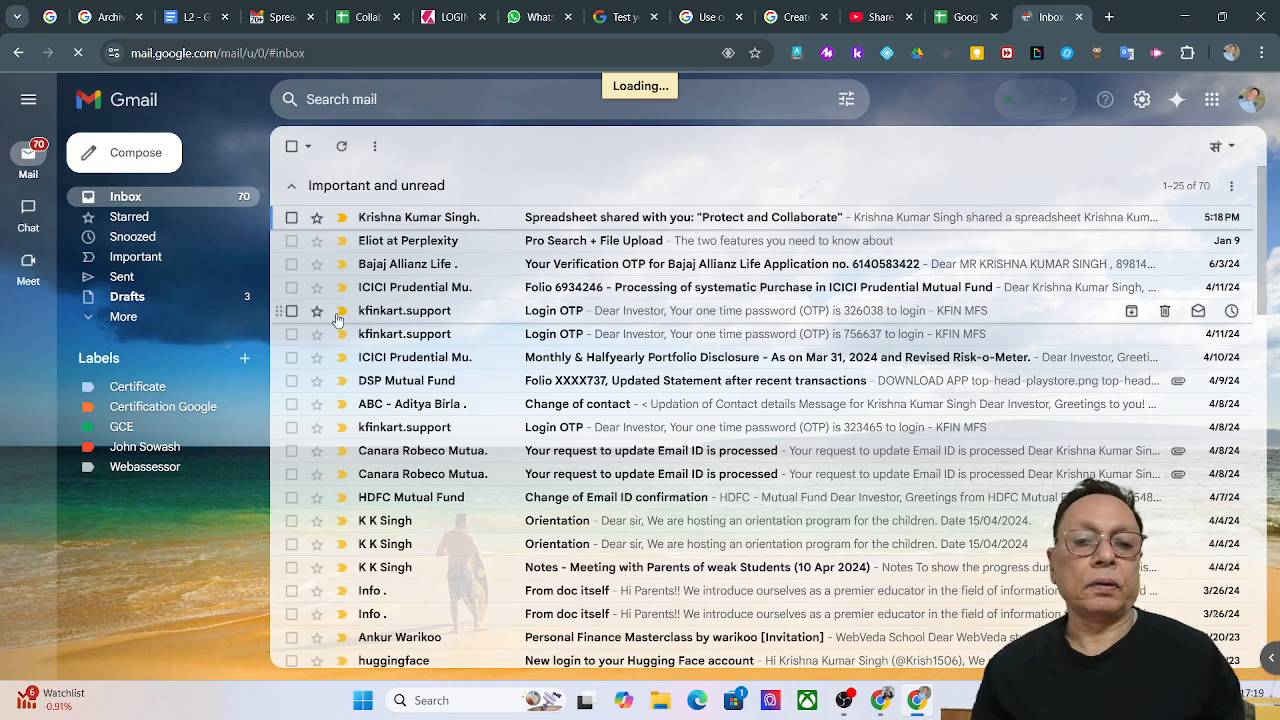
pyautogui.click(906, 222)
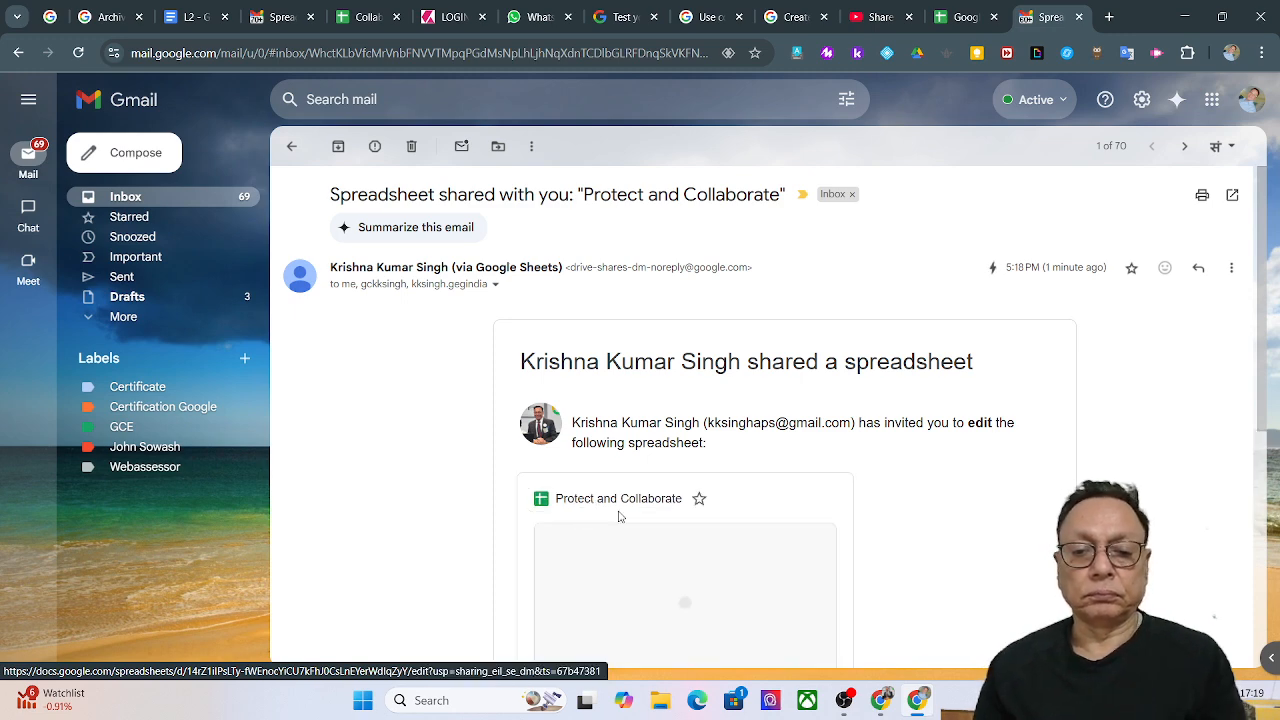
pyautogui.scroll(-3, 787, 544)
pyautogui.scroll(-1, 700, 525)
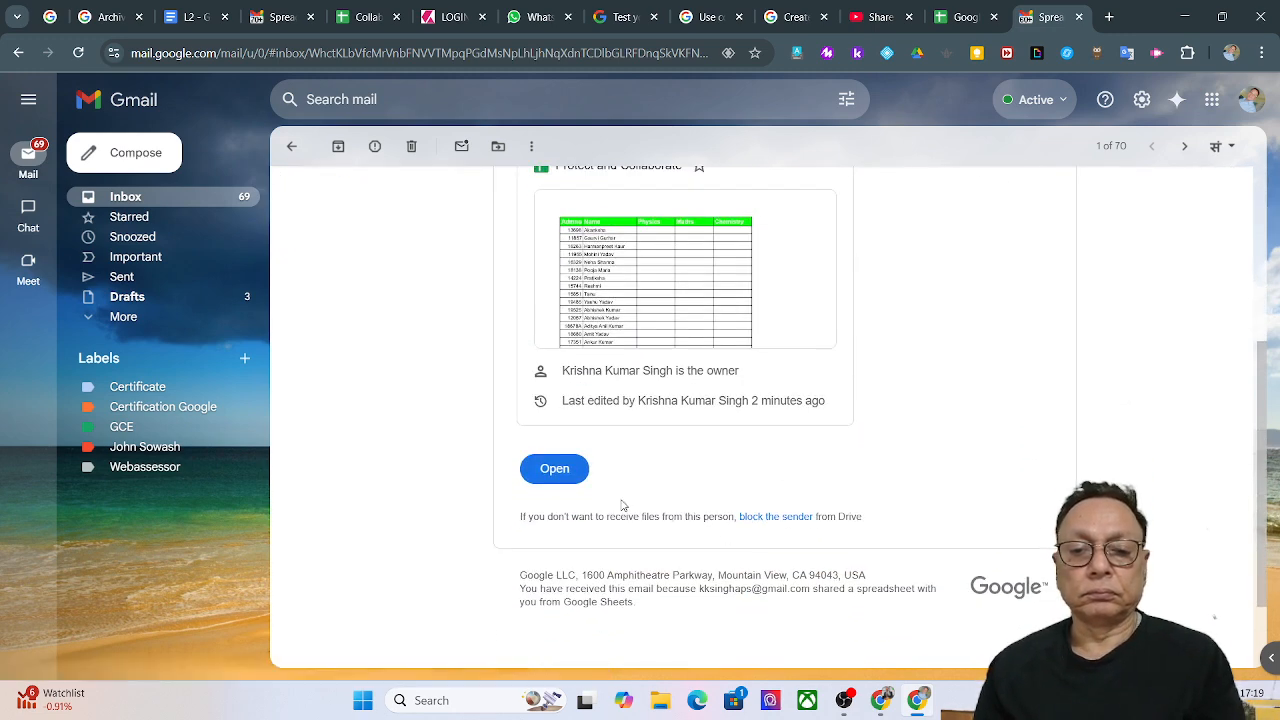
pyautogui.click(549, 471)
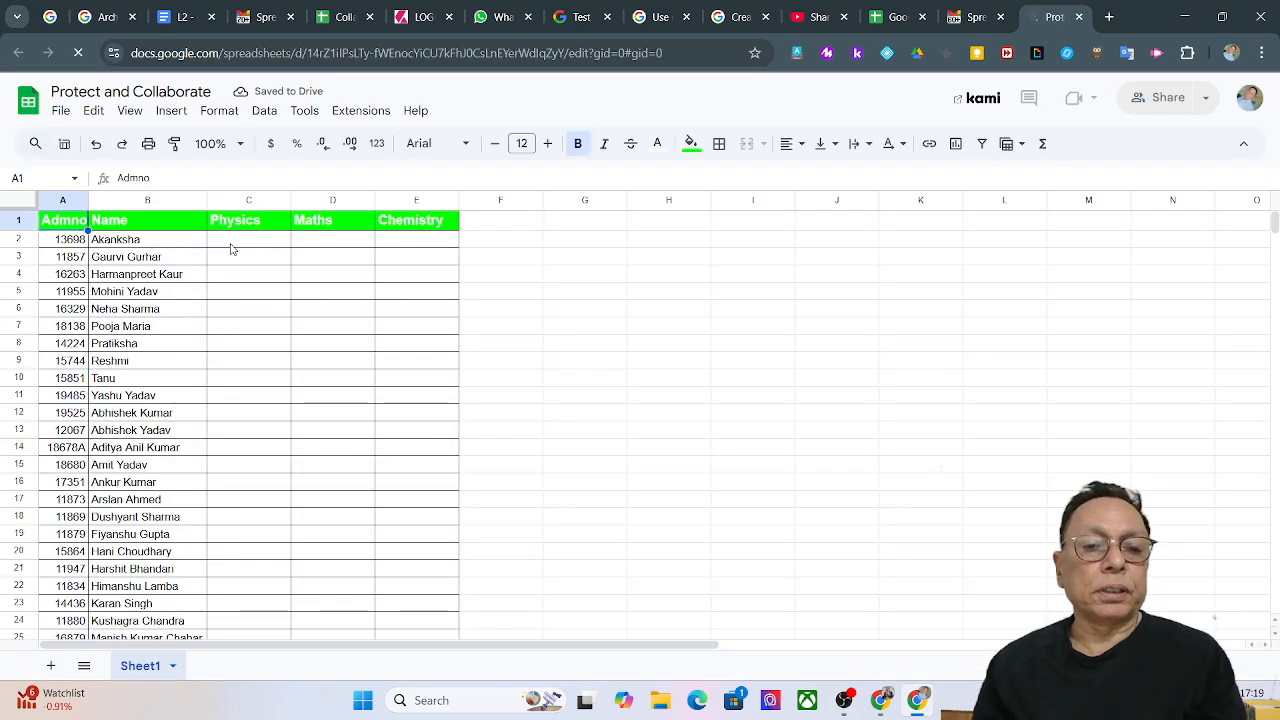
# Enter Physics marks 34 and 22 in C2 and C3.
pyautogui.click(231, 247)
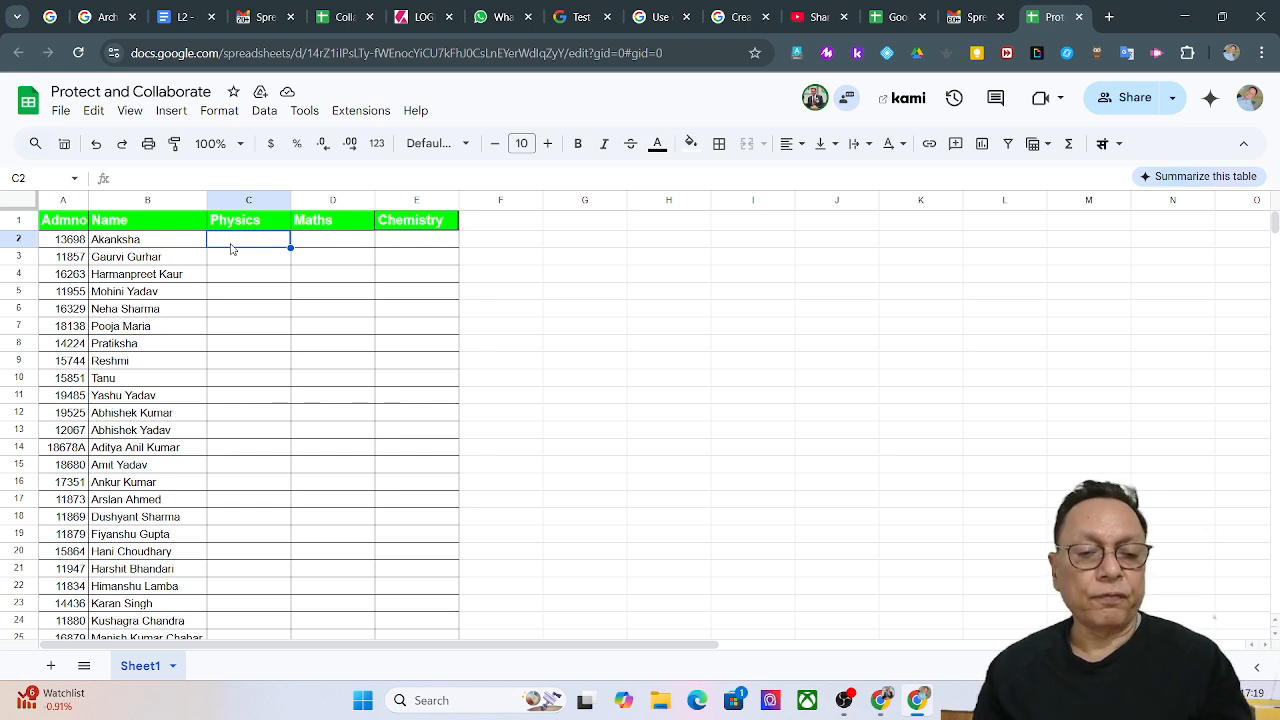
pyautogui.write('34')
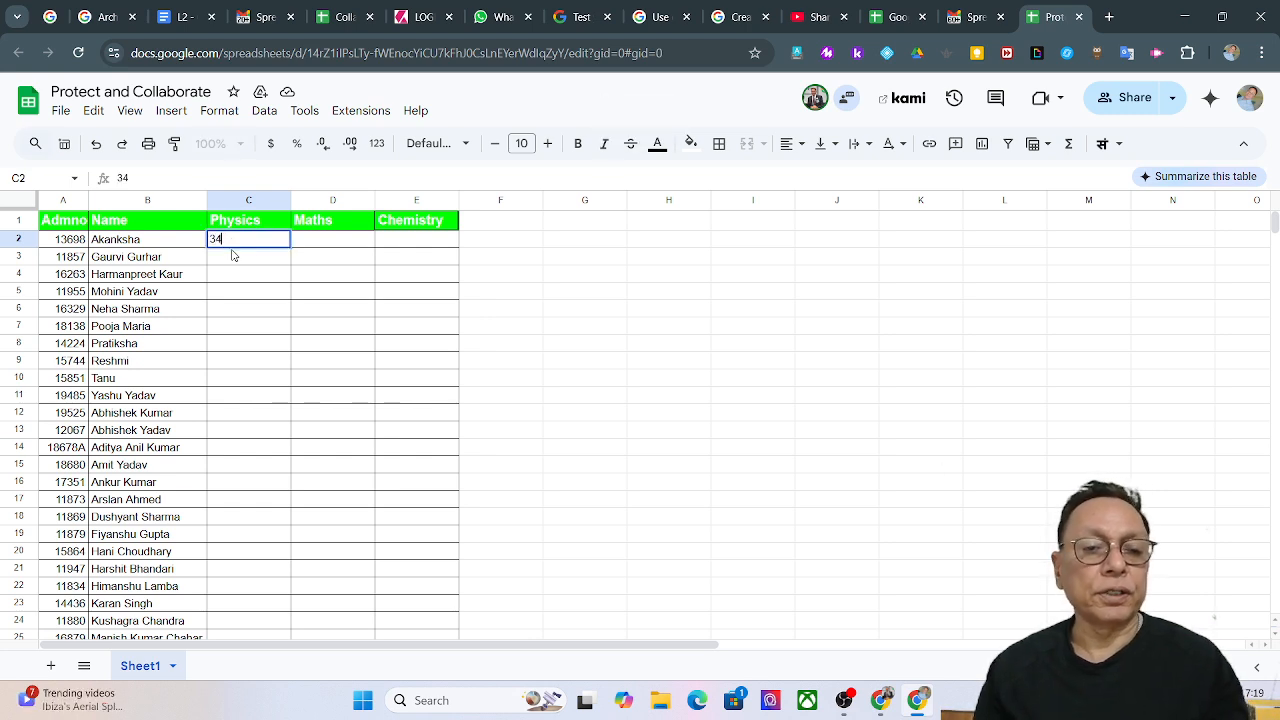
pyautogui.press('Return')
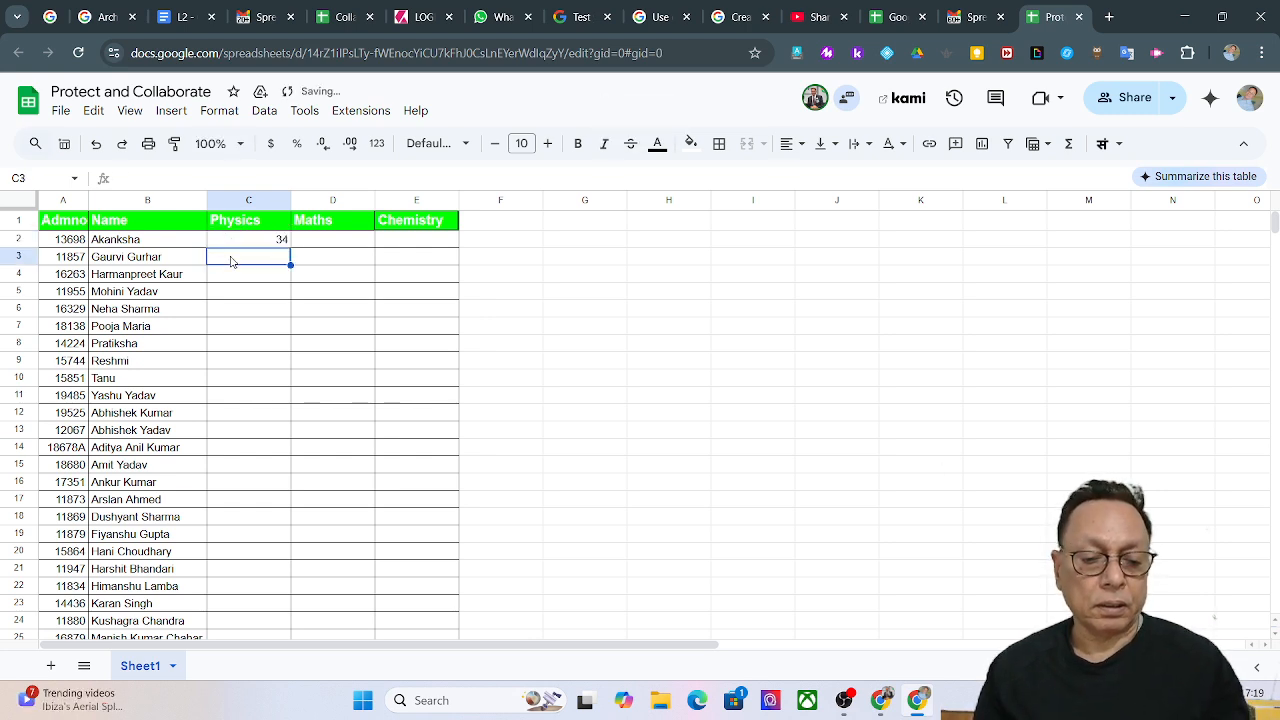
pyautogui.write('27')
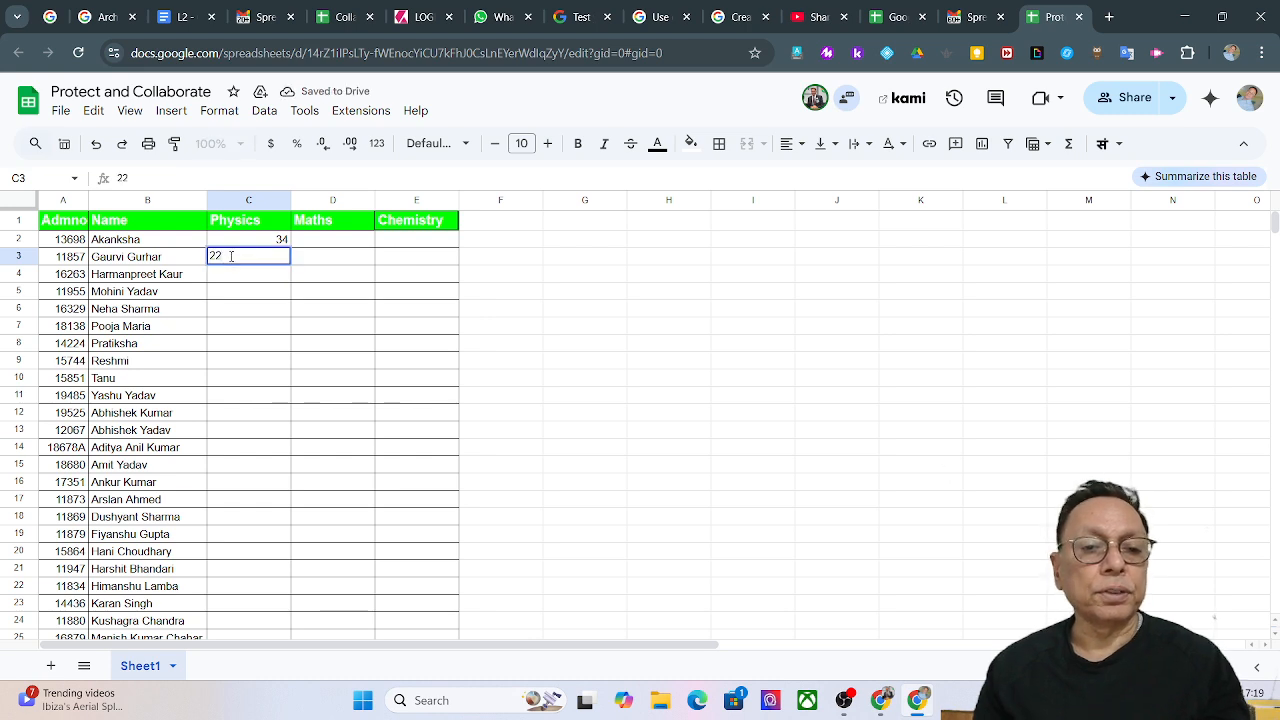
pyautogui.press('Return')
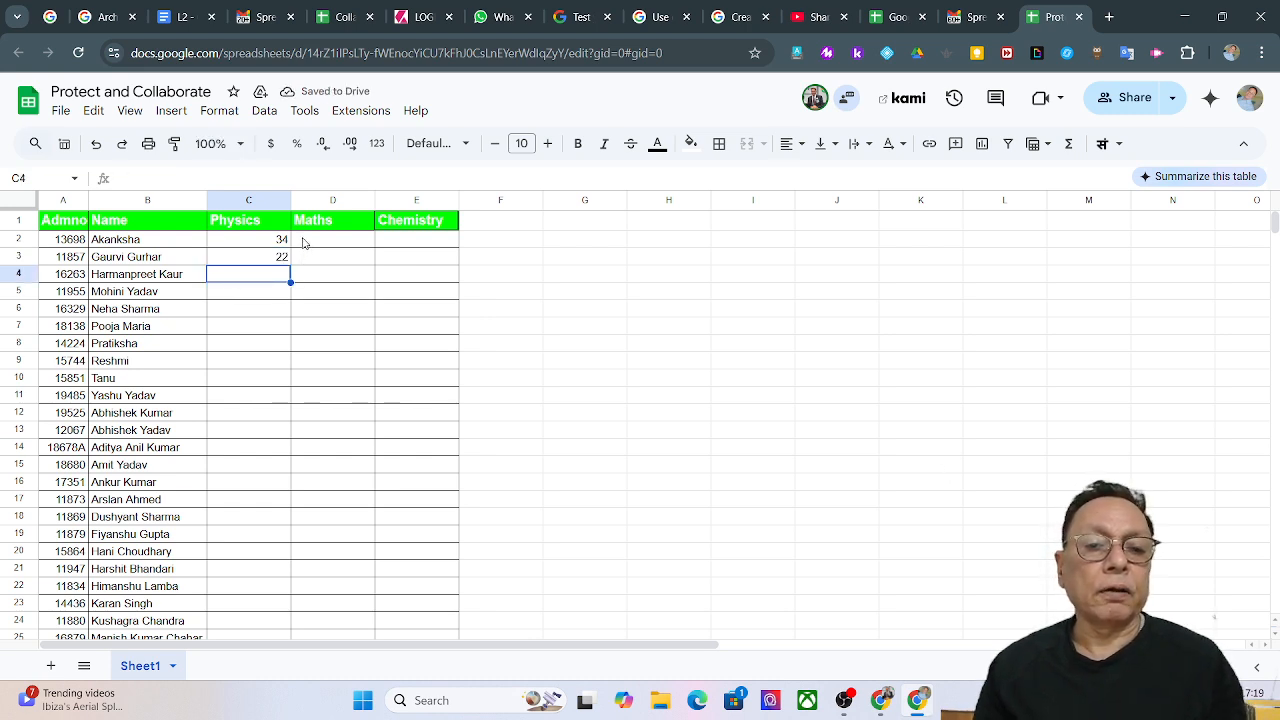
# Confirm Maths cell D2 rejects edits, dismiss the protected-cell warning, and reselect C4.
pyautogui.click(304, 243)
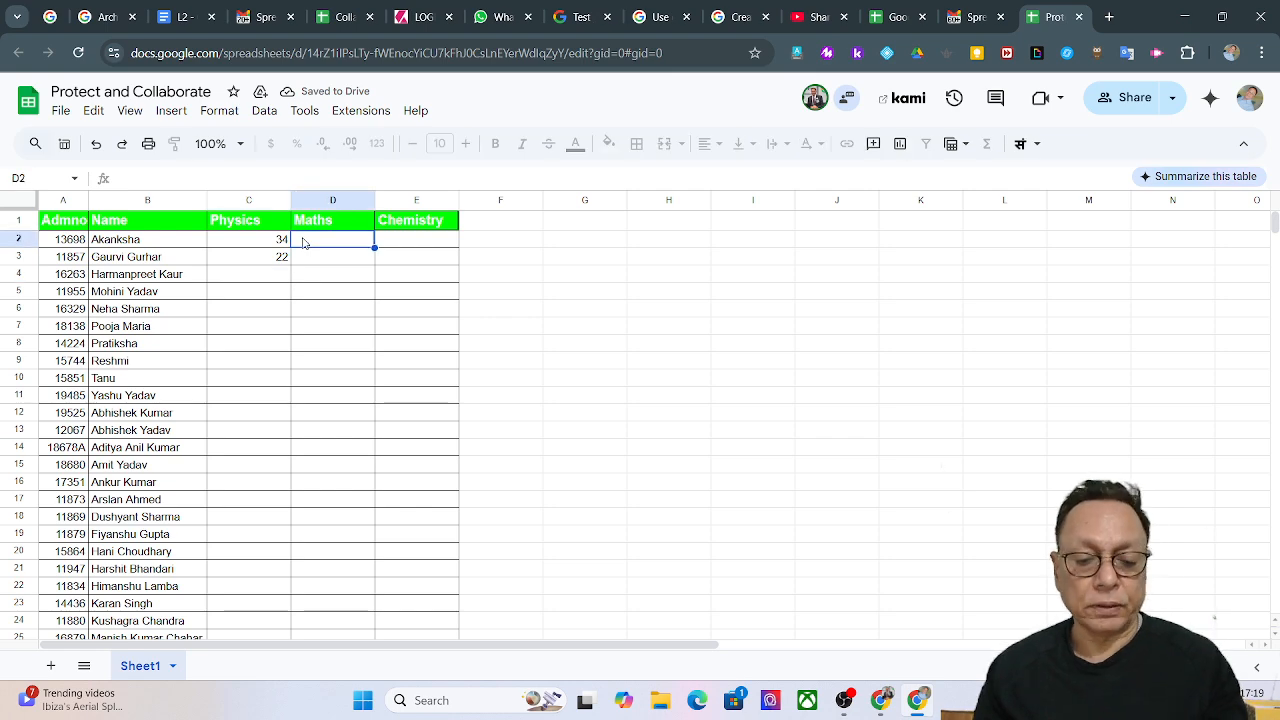
pyautogui.write('3')
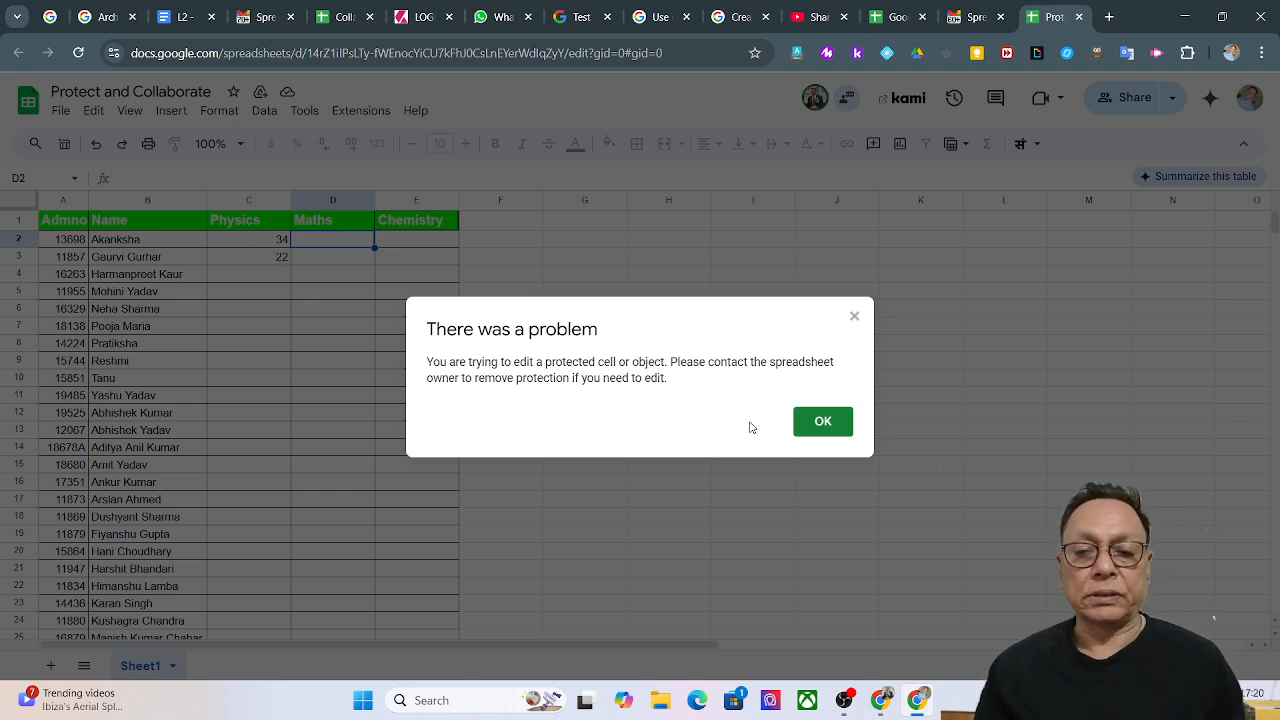
pyautogui.click(825, 428)
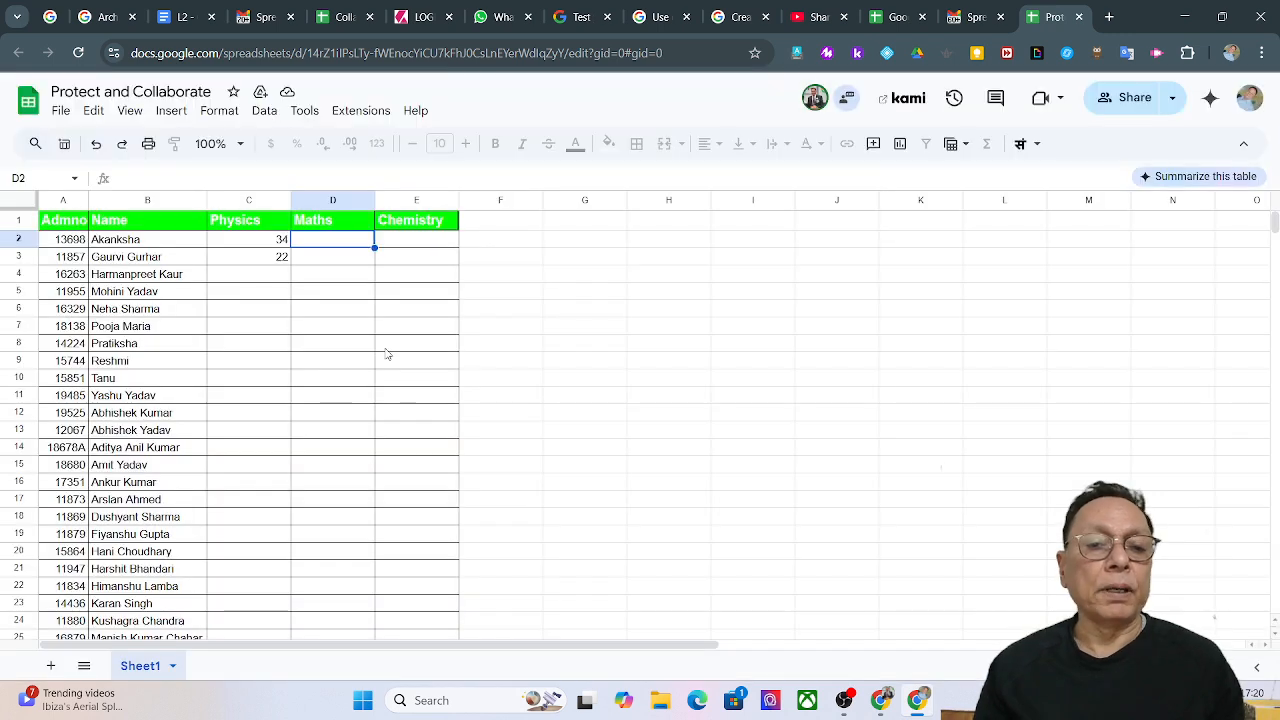
pyautogui.click(247, 285)
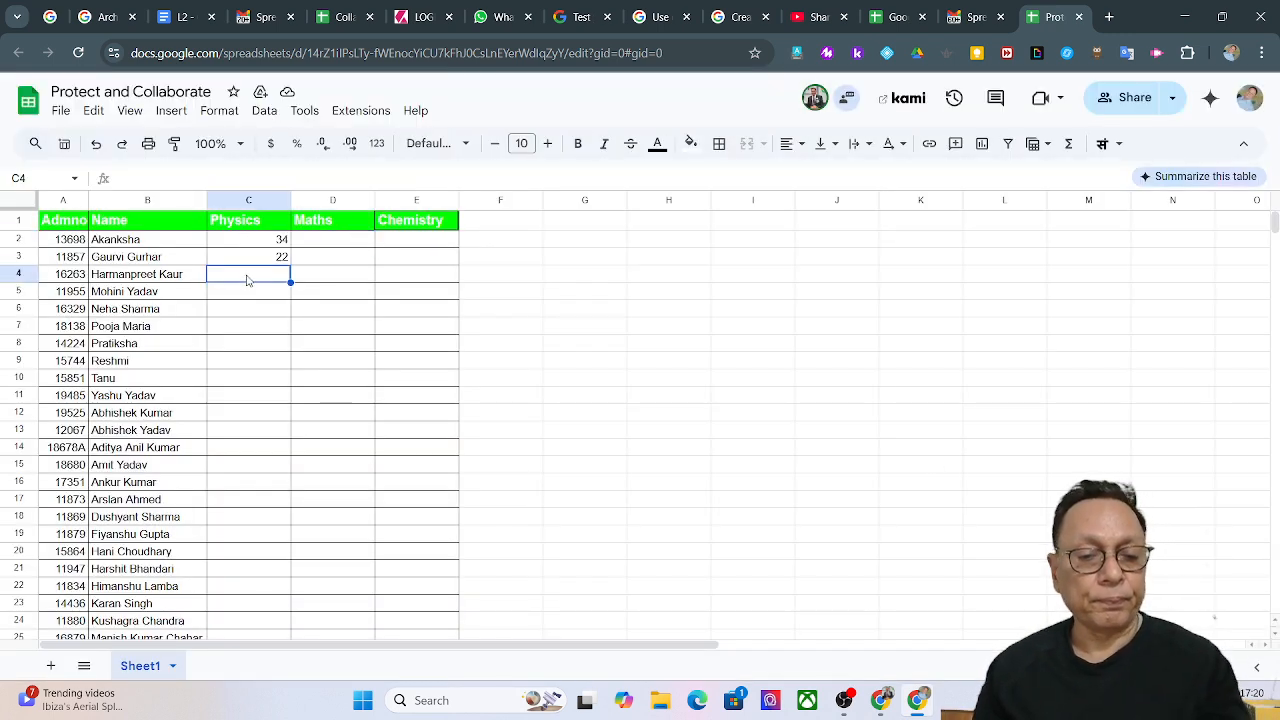
# Enter Physics marks 44 and 65 in C4 and C5.
pyautogui.write('44')
pyautogui.press('Return')
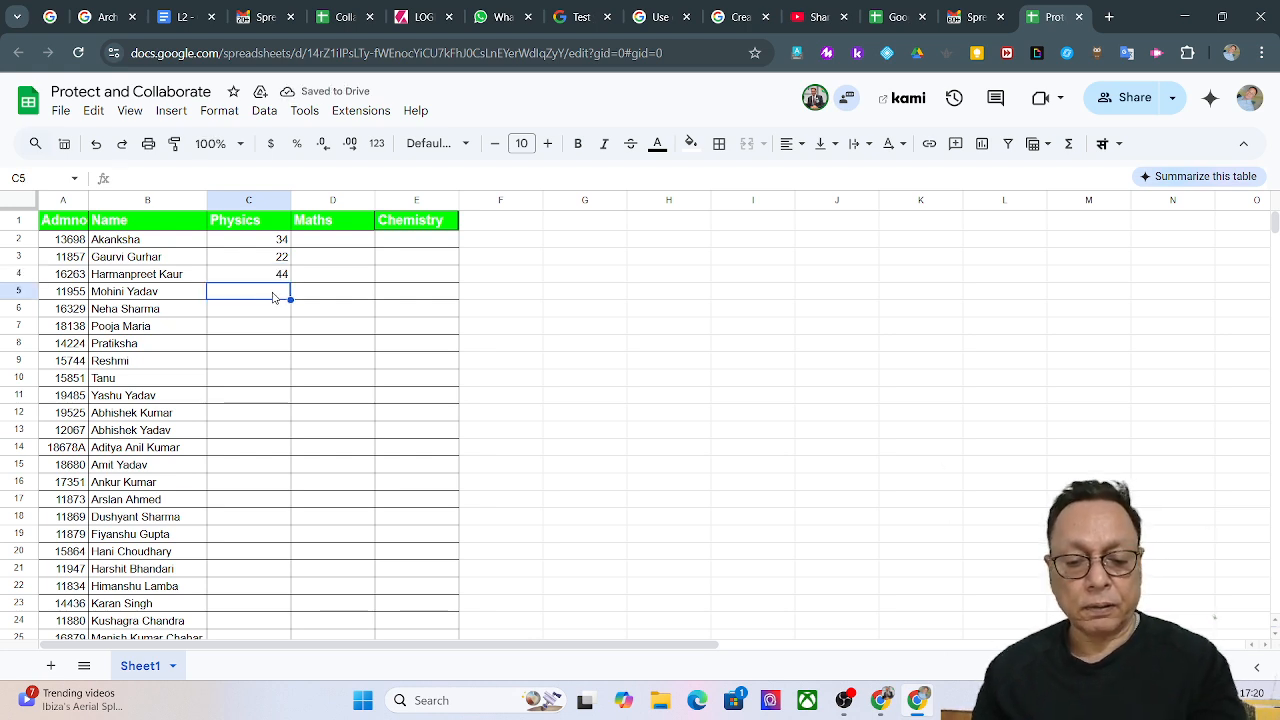
pyautogui.write('65')
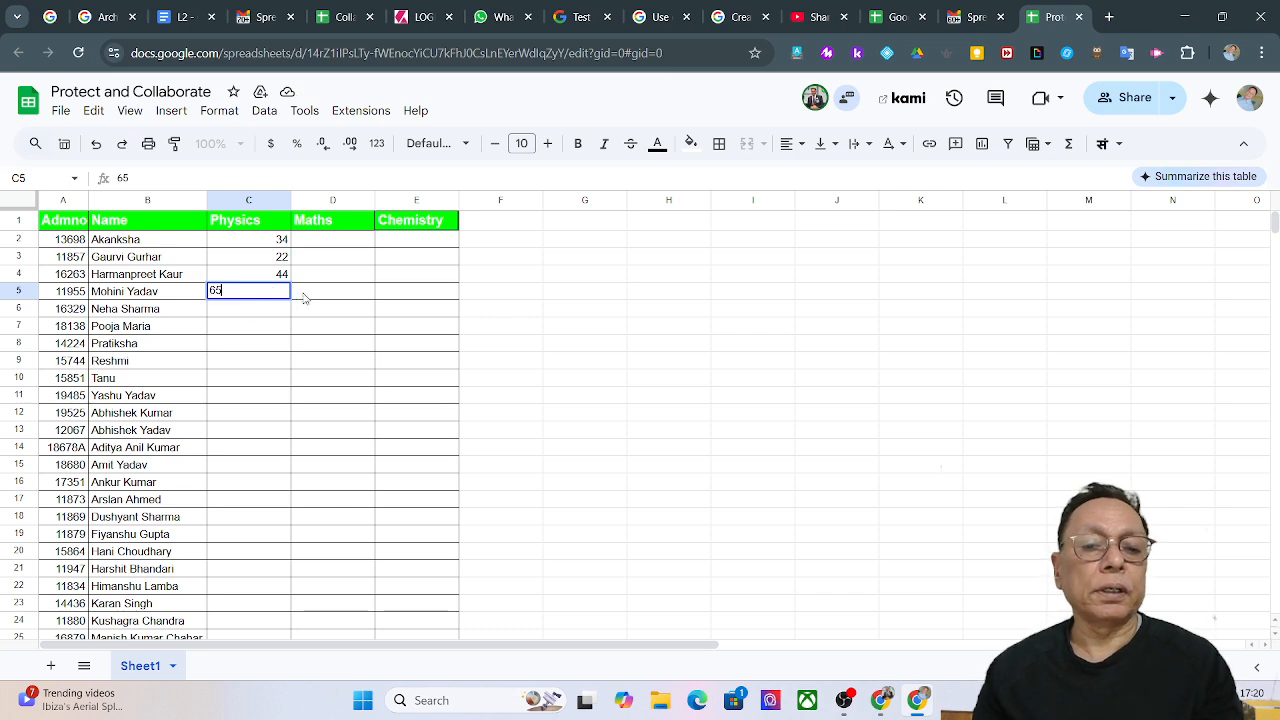
pyautogui.click(305, 296)
# Confirm Chemistry cell E2 rejects edits, then minimize Chrome to the desktop.
pyautogui.click(418, 244)
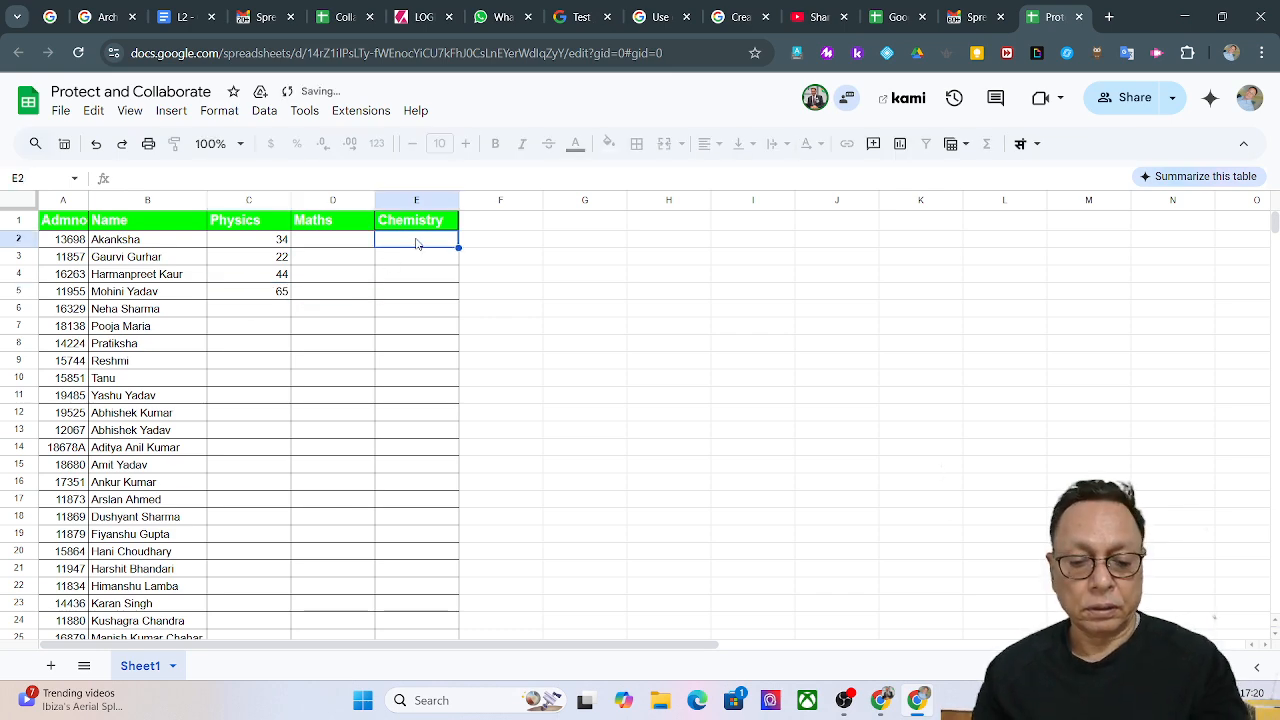
pyautogui.write('5')
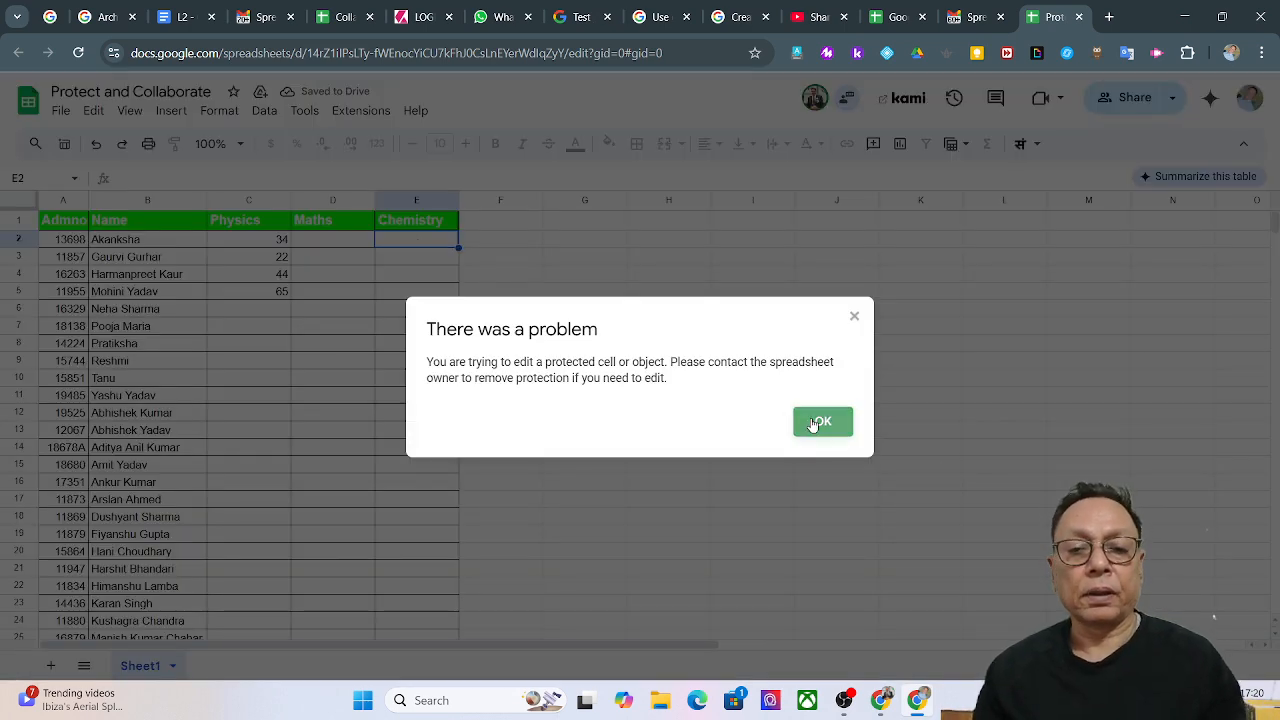
pyautogui.click(819, 422)
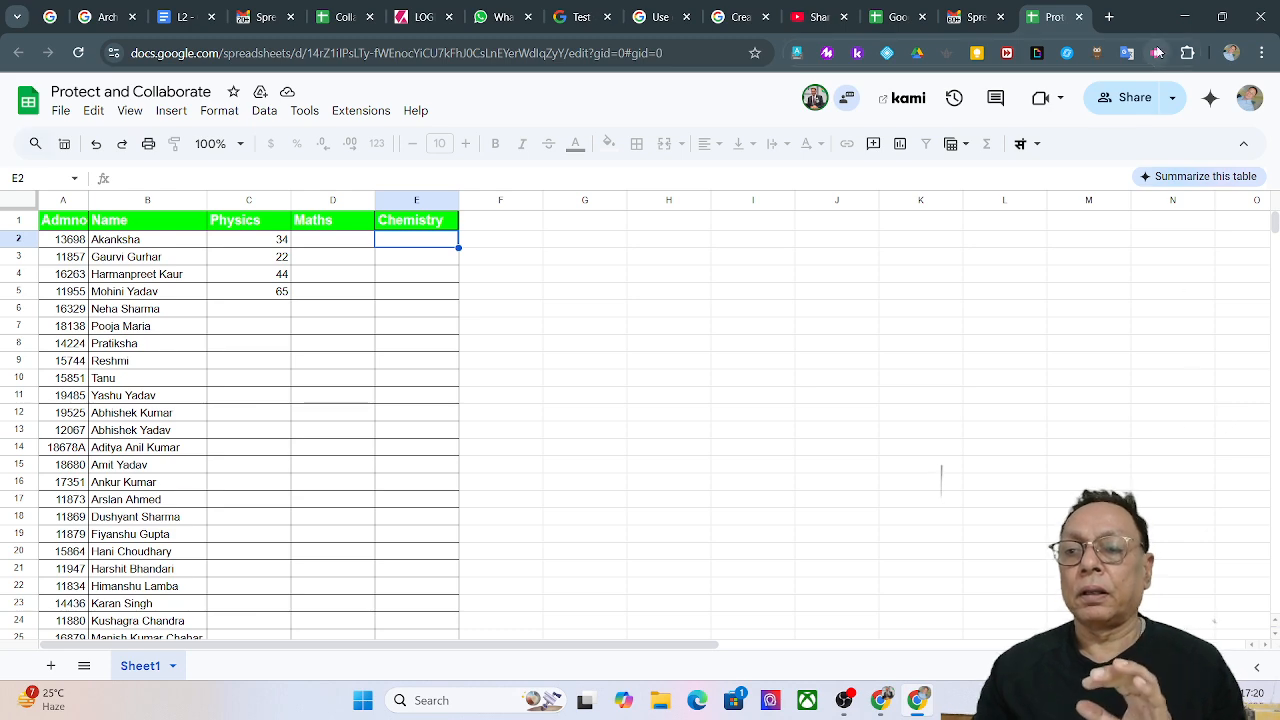
pyautogui.click(1184, 18)
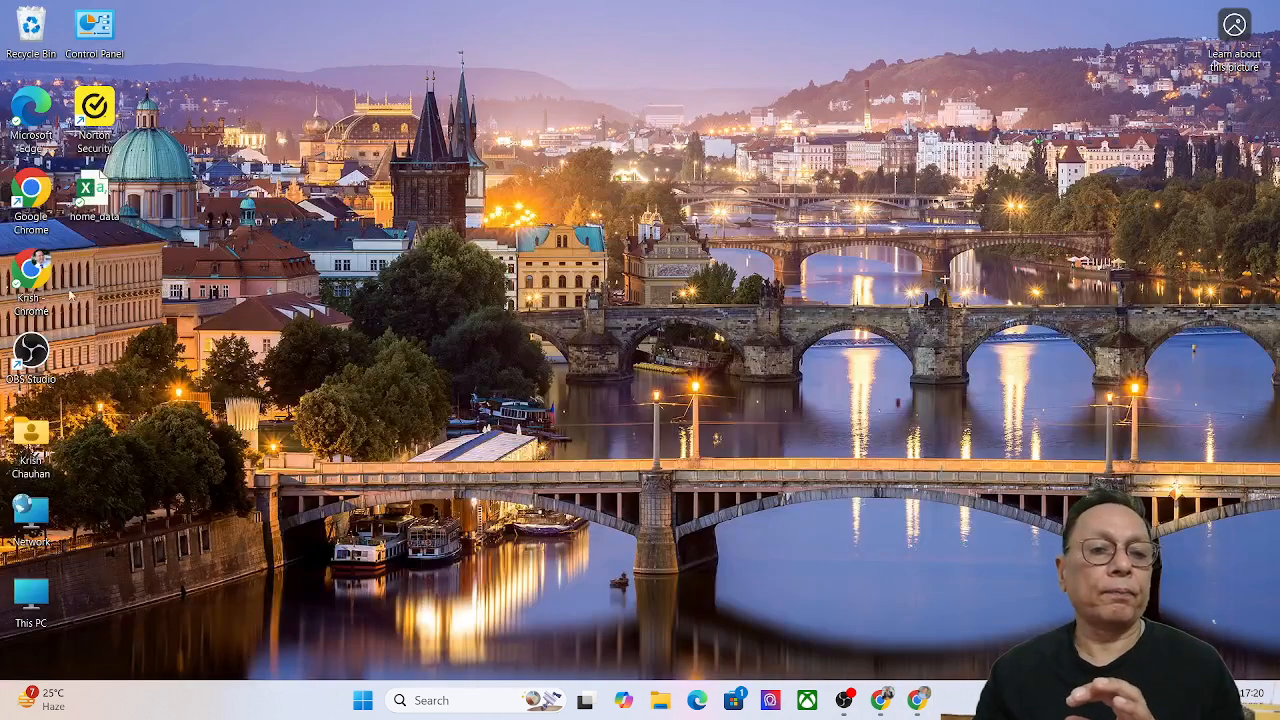
# Launch Chrome under another collaborator's profile and bring up that account's Gmail inbox.
pyautogui.doubleClick(36, 214)
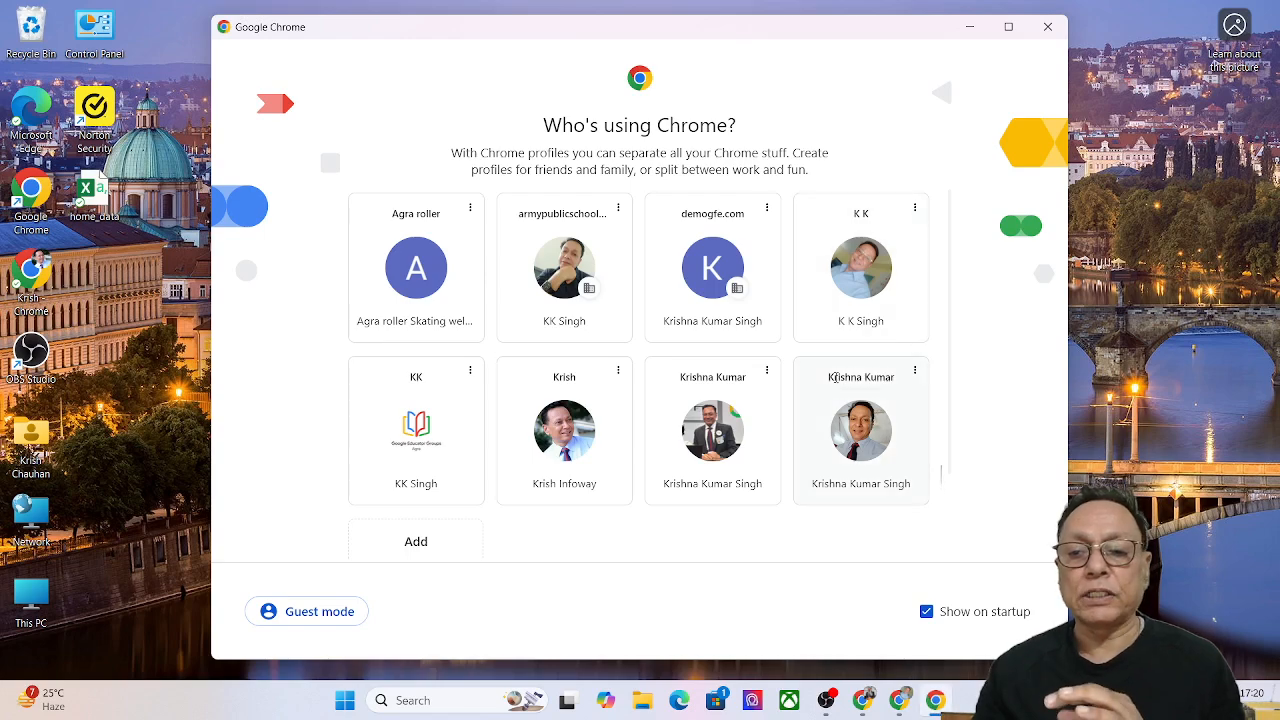
pyautogui.click(888, 458)
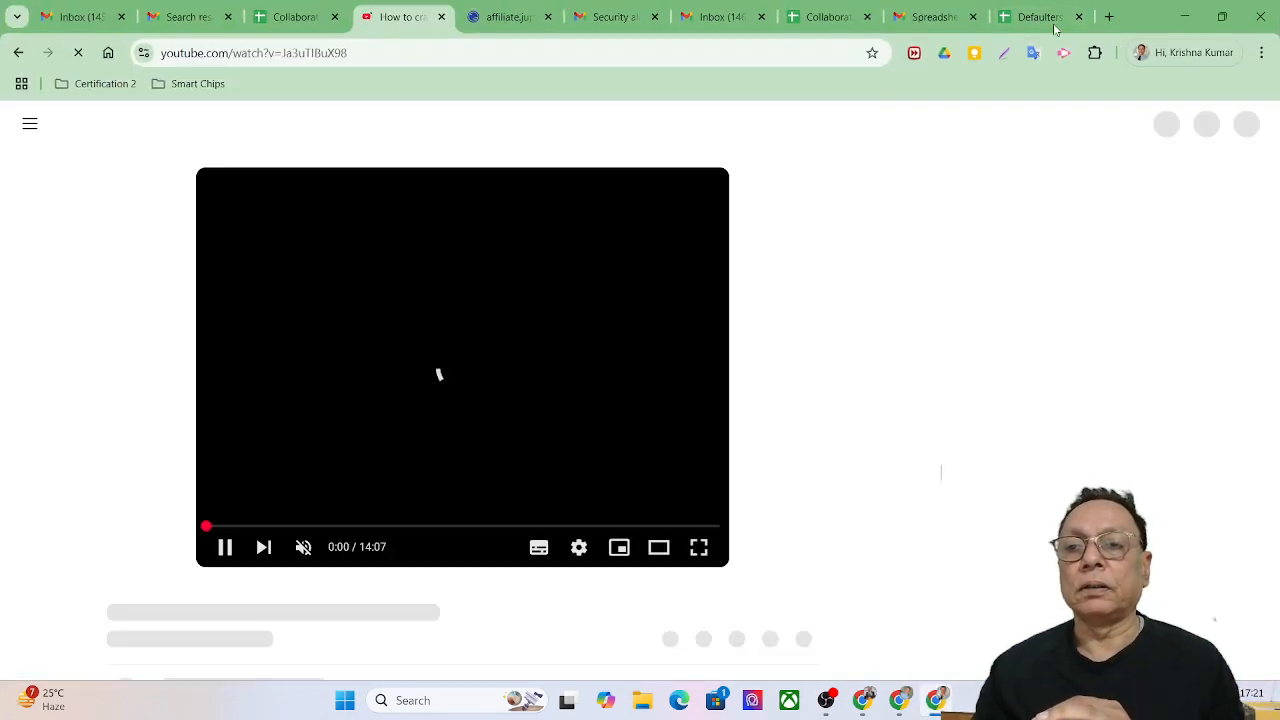
pyautogui.click(1109, 17)
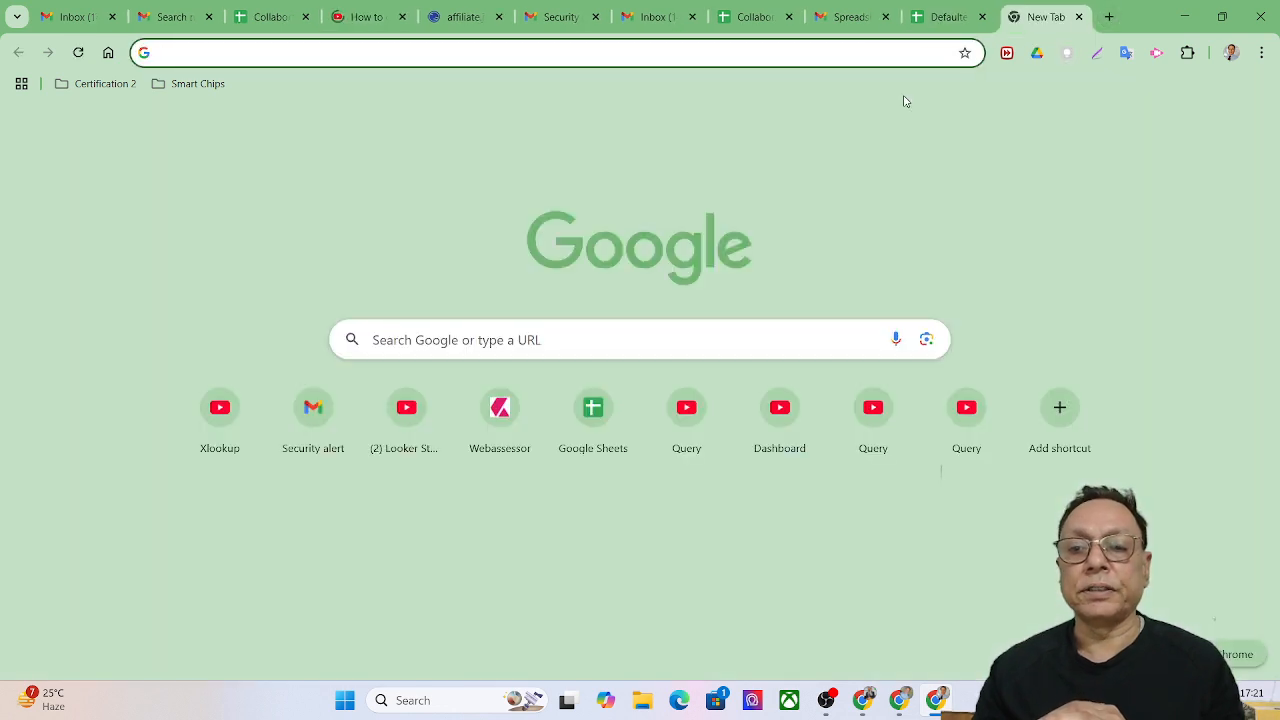
pyautogui.click(1213, 130)
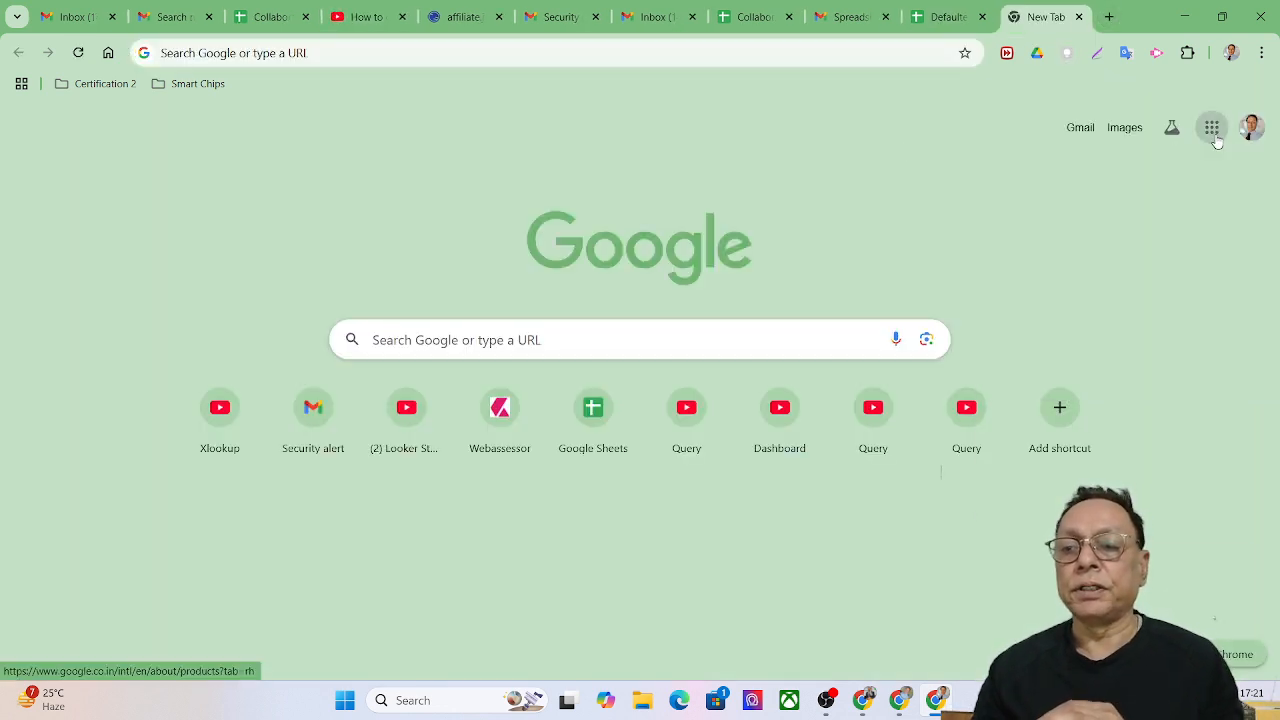
pyautogui.click(1035, 380)
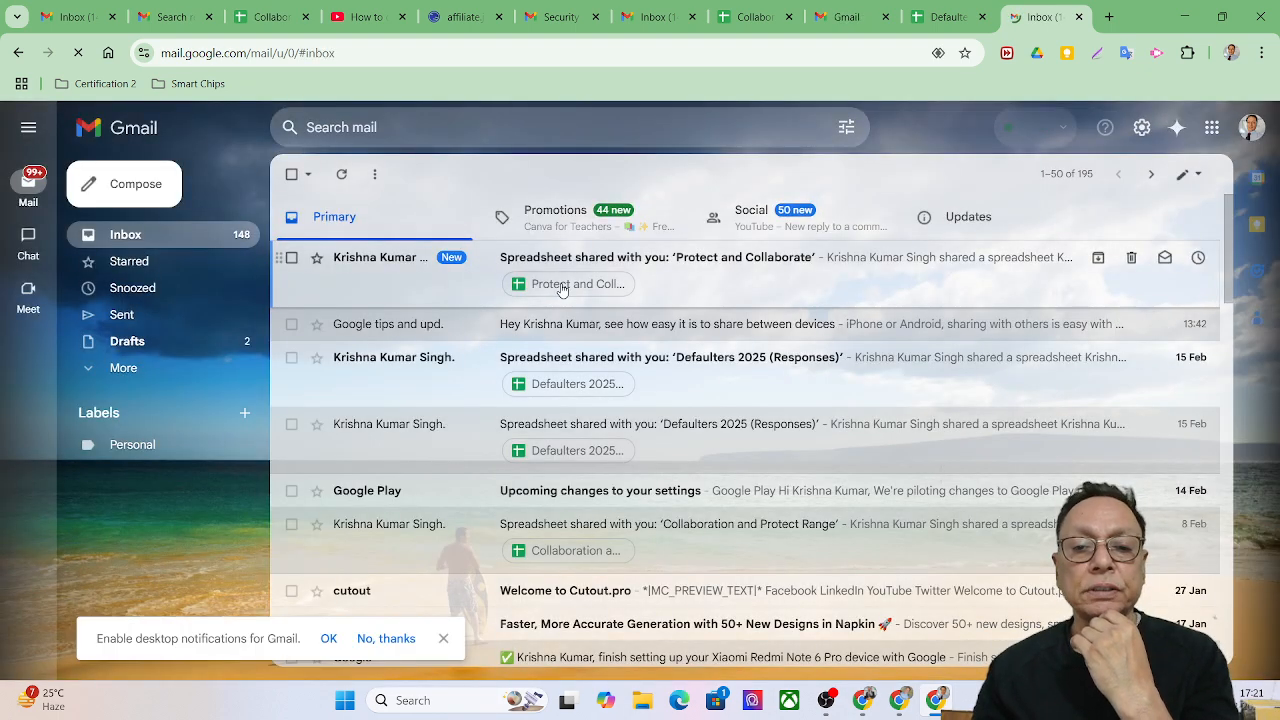
# Open the shared spreadsheet and enter Maths marks 22 in D2 and 43 in D3.
pyautogui.click(562, 286)
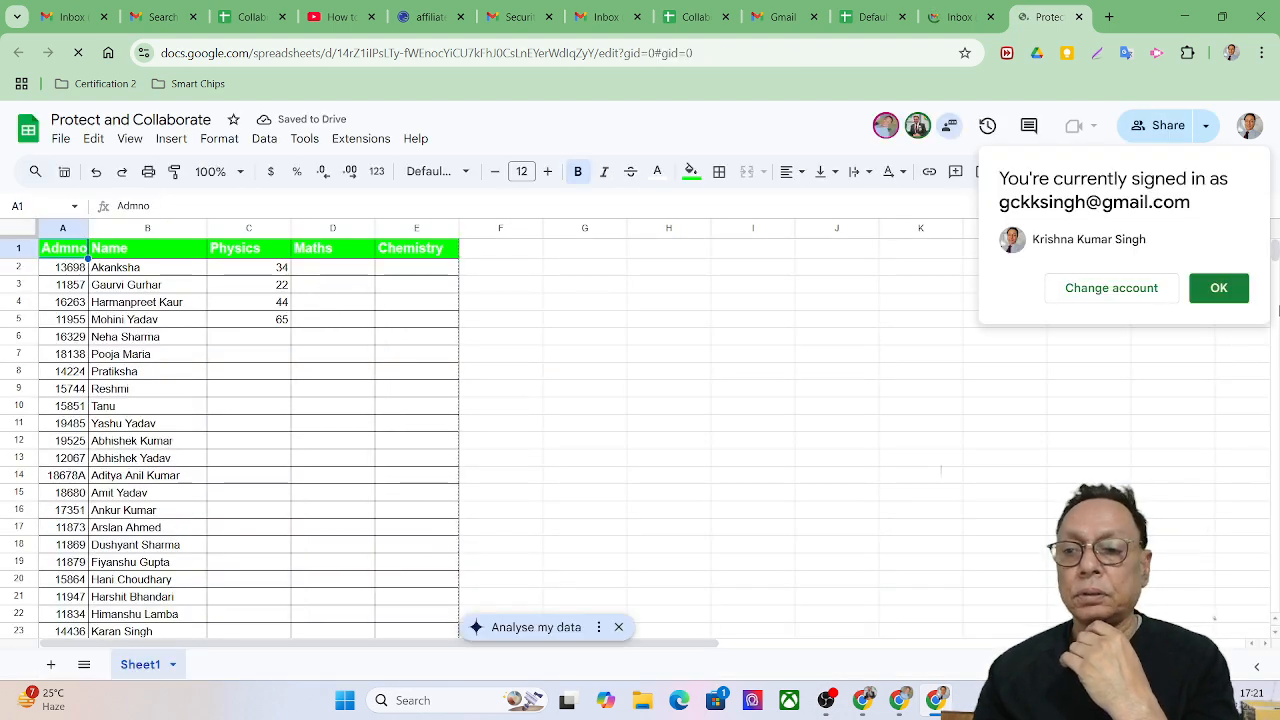
pyautogui.click(1210, 289)
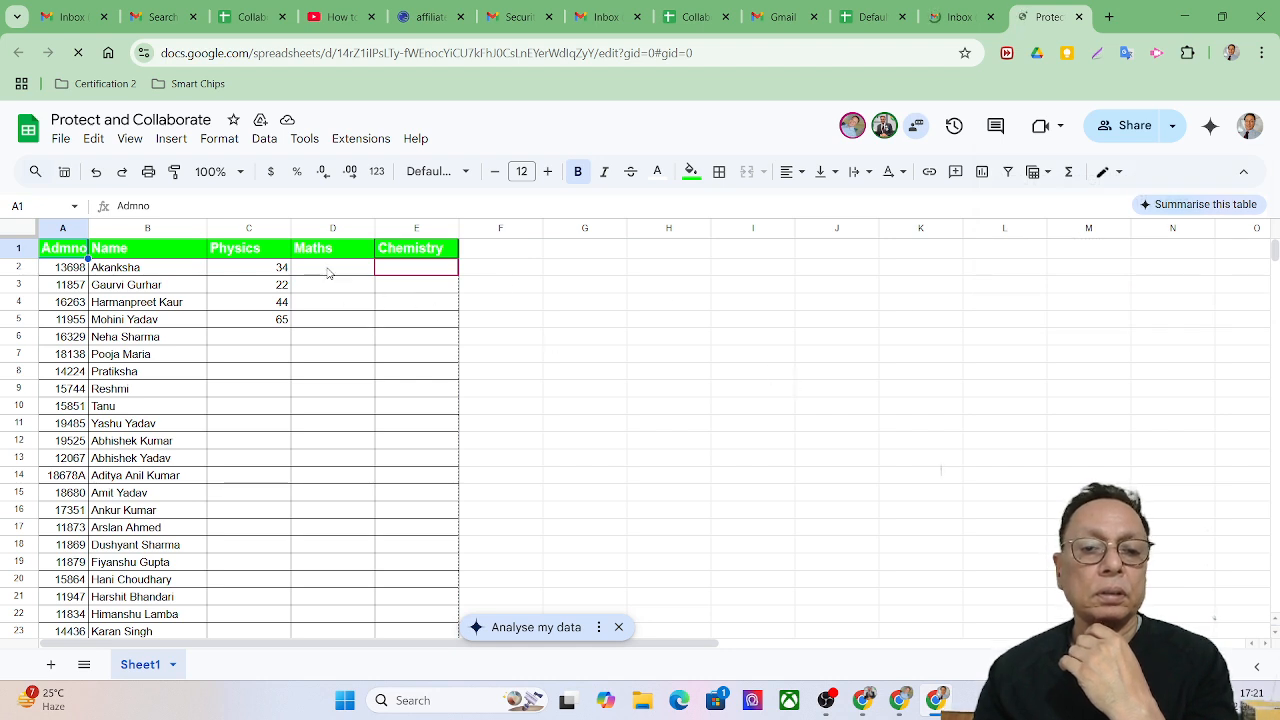
pyautogui.click(329, 272)
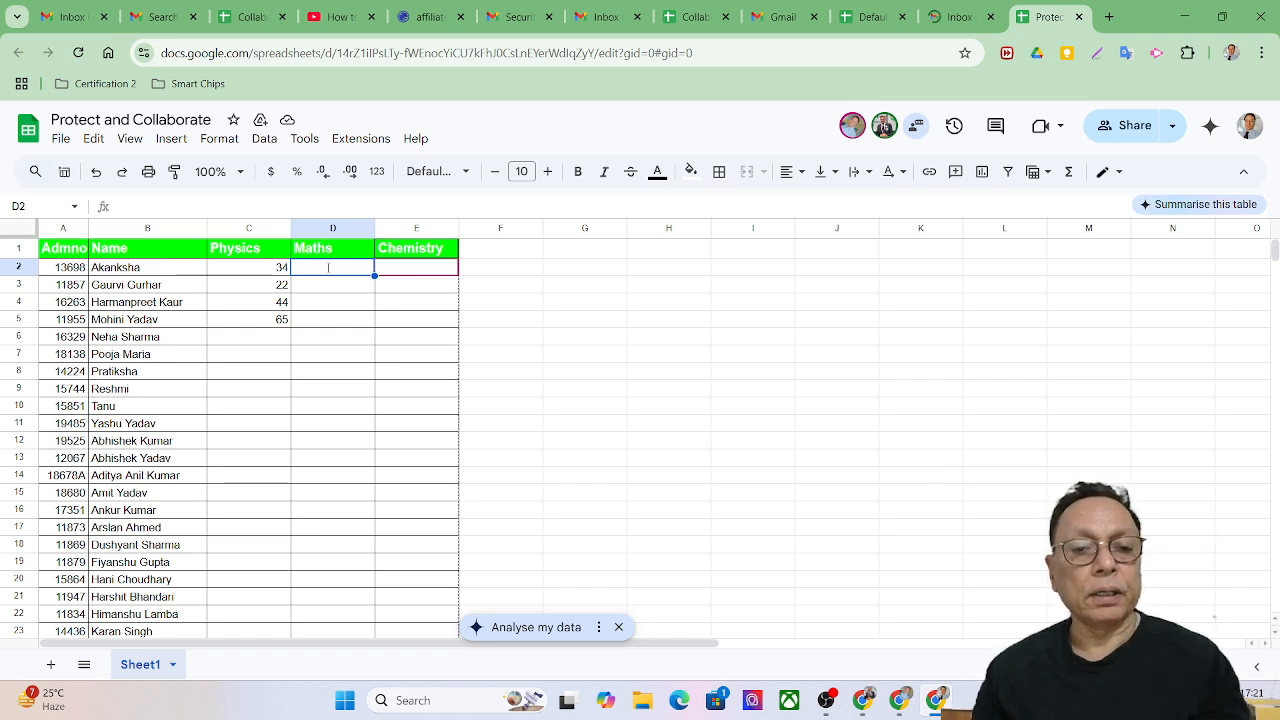
pyautogui.write('22')
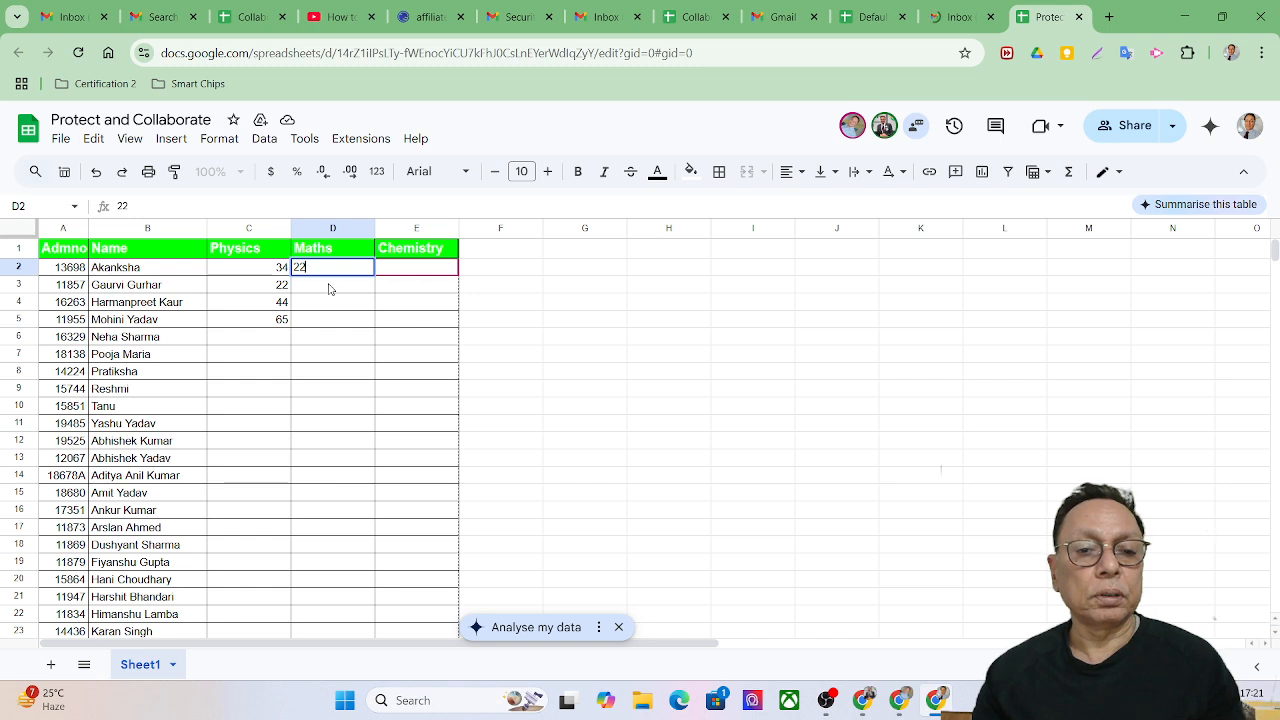
pyautogui.click(330, 288)
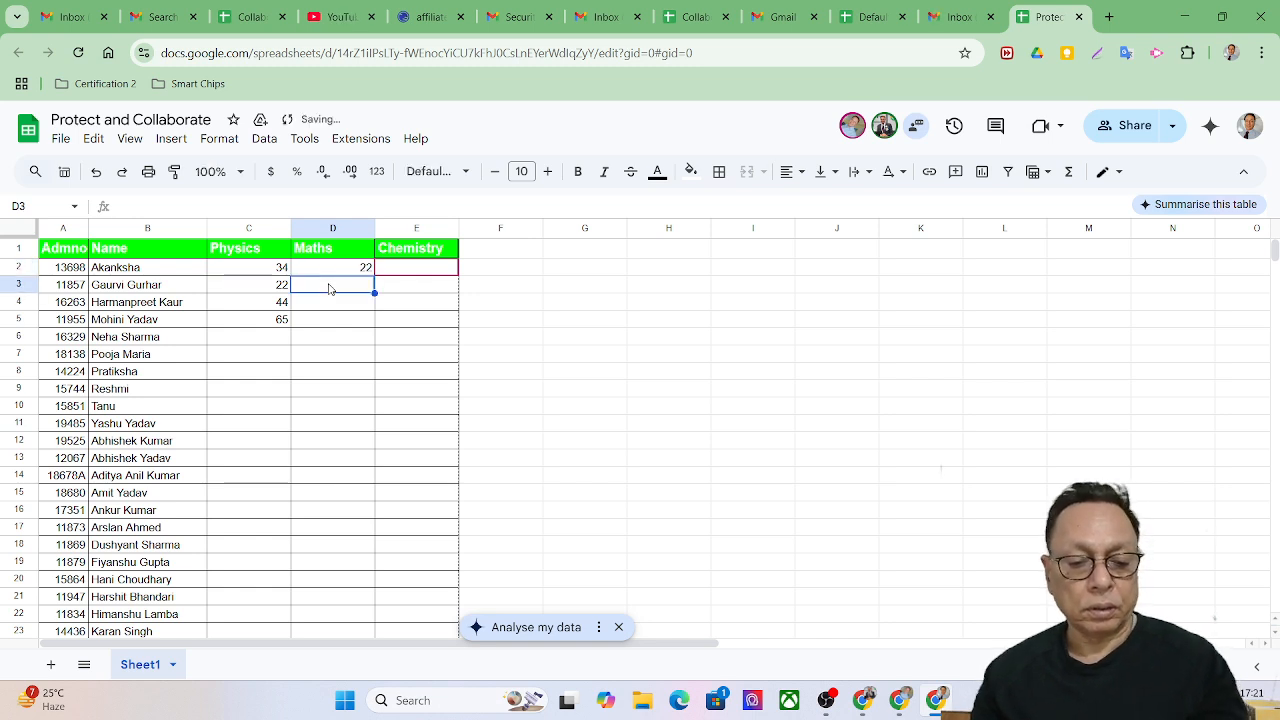
pyautogui.write('43')
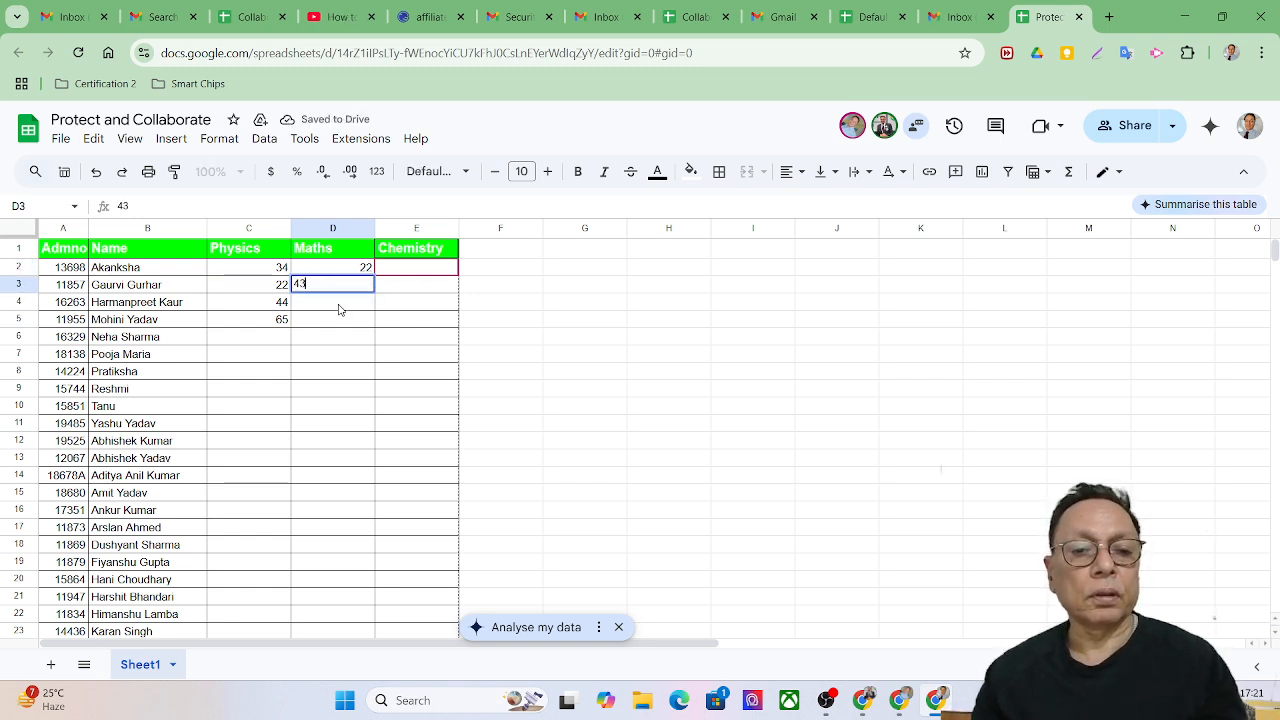
pyautogui.click(339, 308)
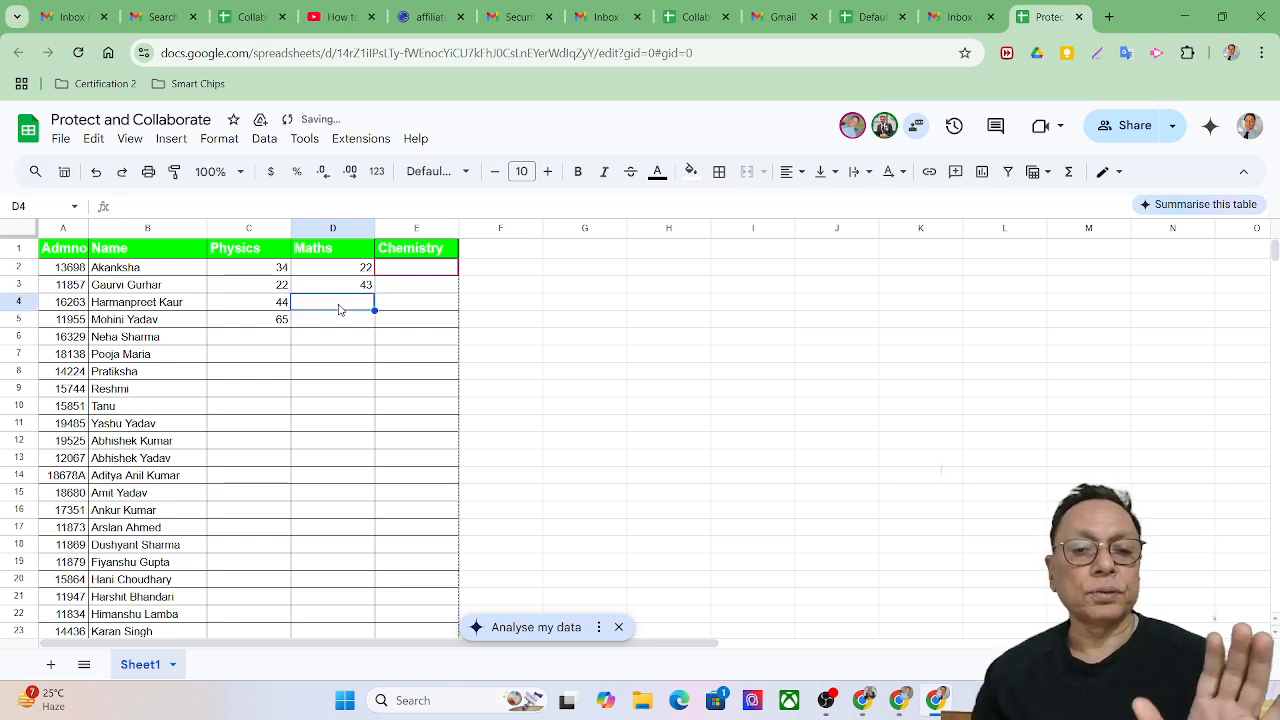
# Verify Chemistry cell E2 and Physics cell C6 both reject edits, dismissing each warning.
pyautogui.click(421, 275)
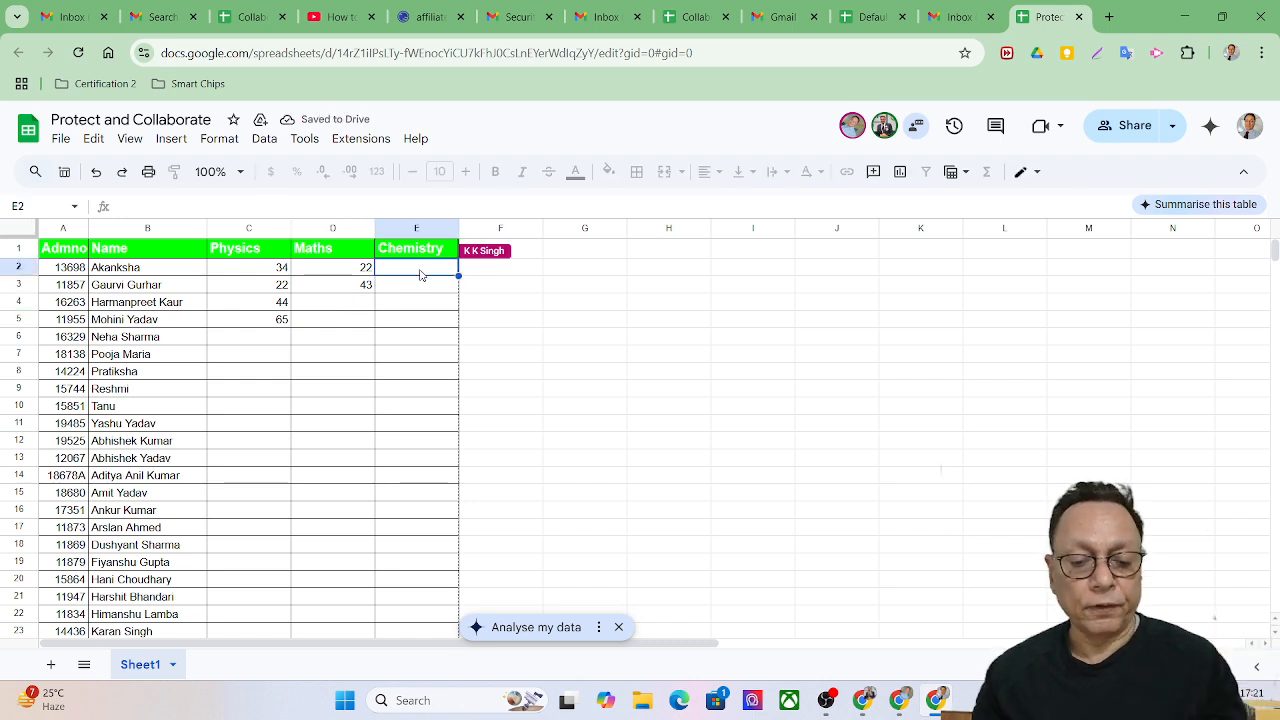
pyautogui.write('4')
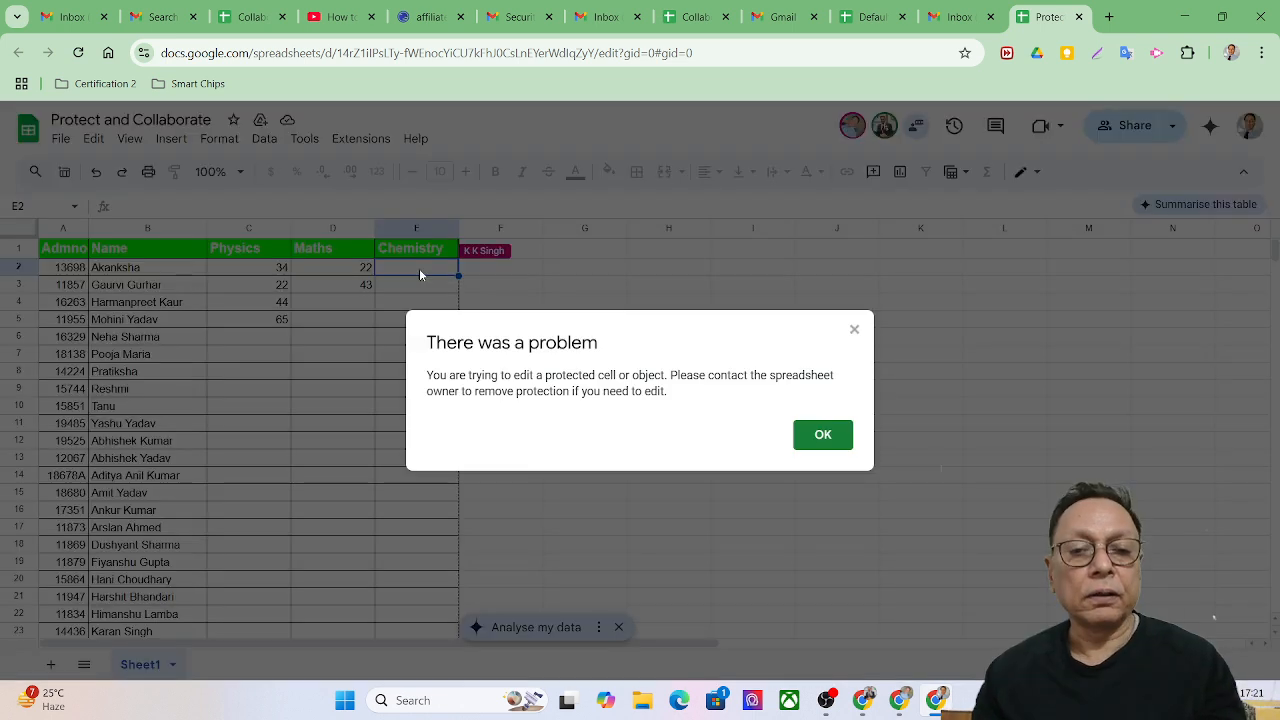
pyautogui.click(823, 435)
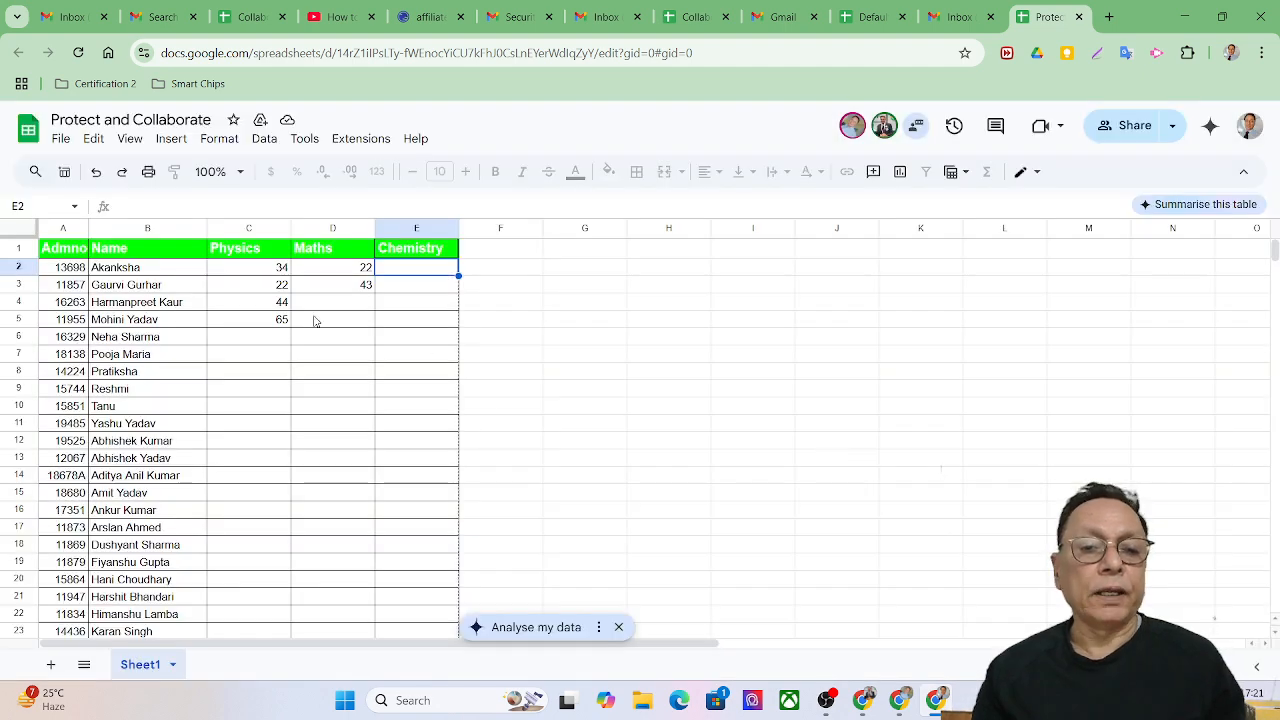
pyautogui.click(276, 341)
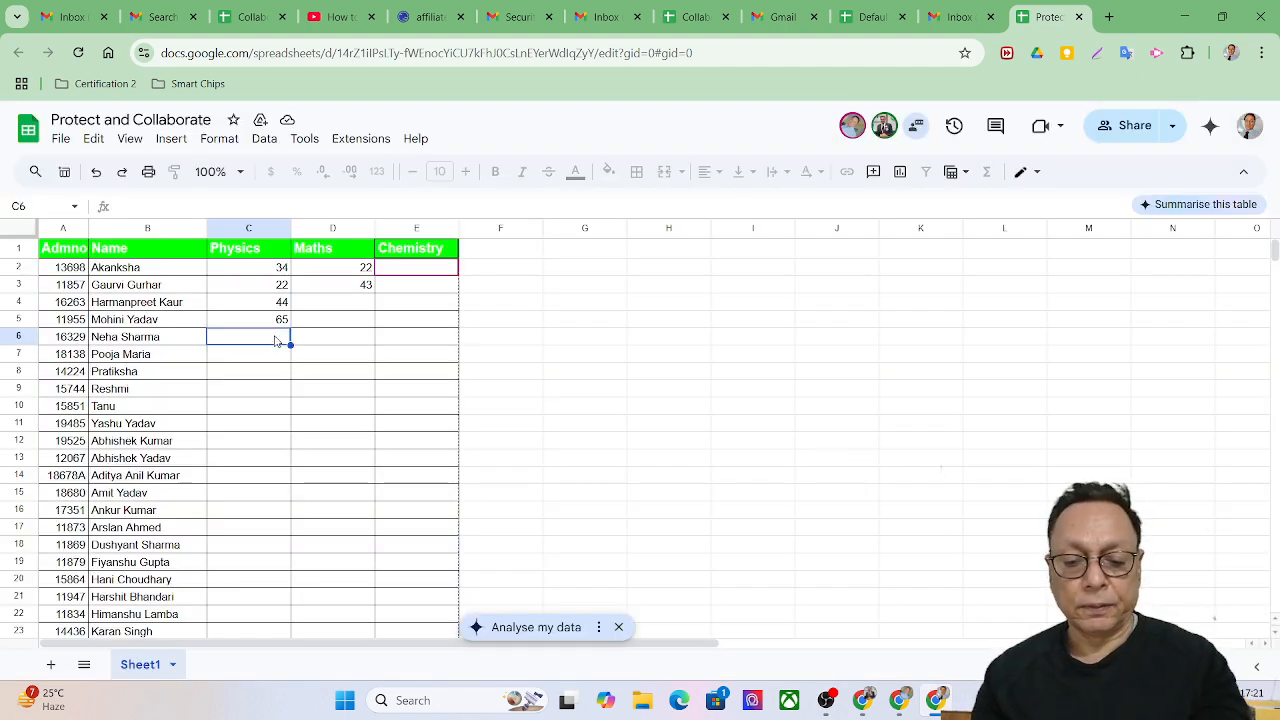
pyautogui.write('5')
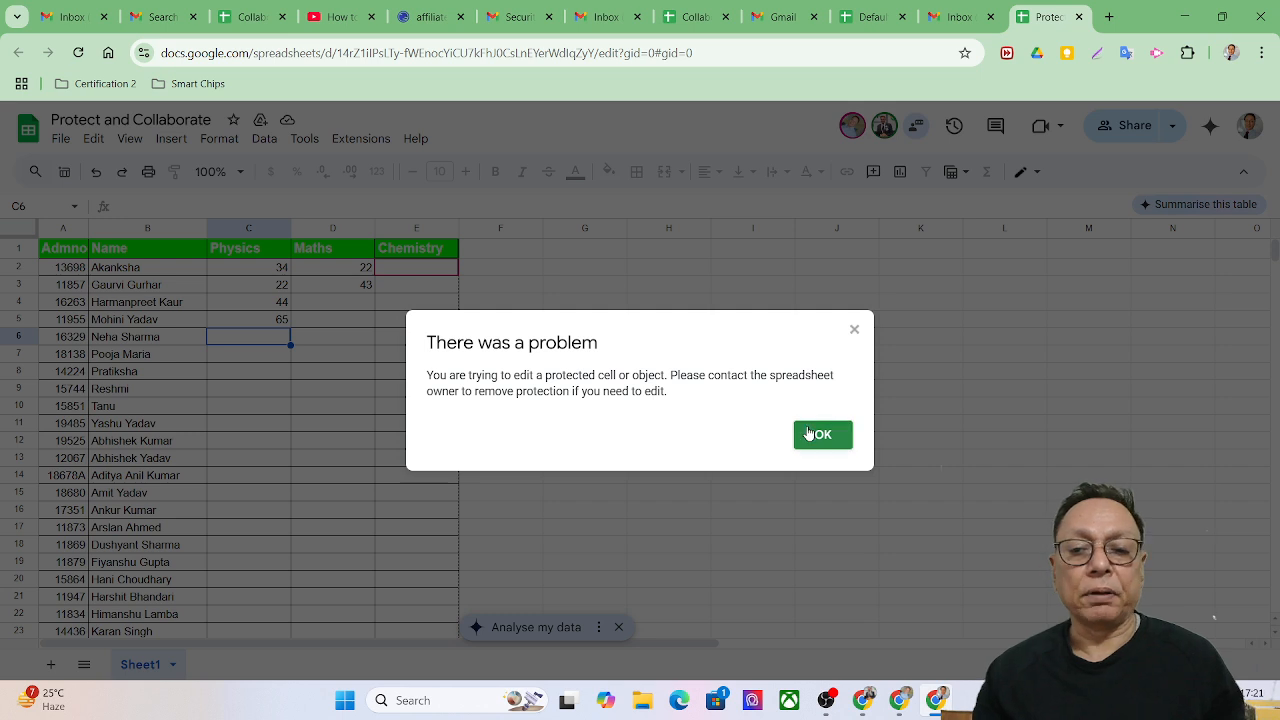
pyautogui.click(815, 435)
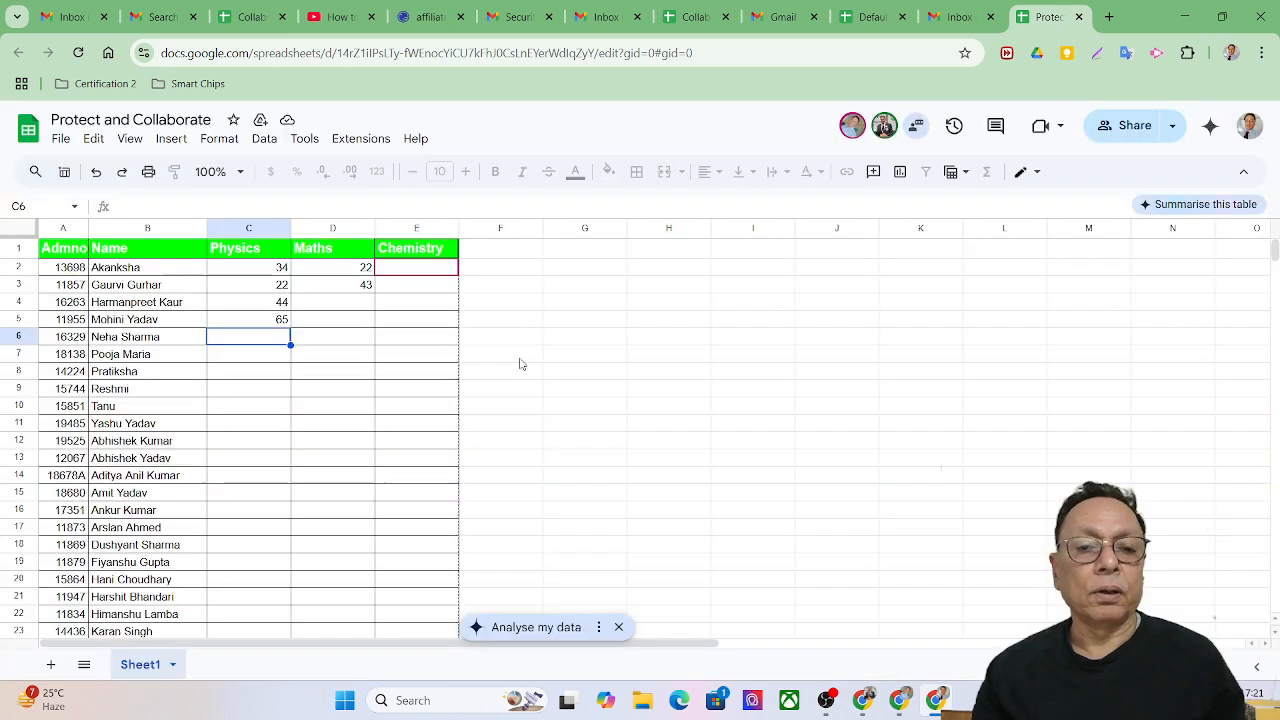
# Enter 37 as the Maths mark in D4, then minimize the browser.
pyautogui.click(349, 303)
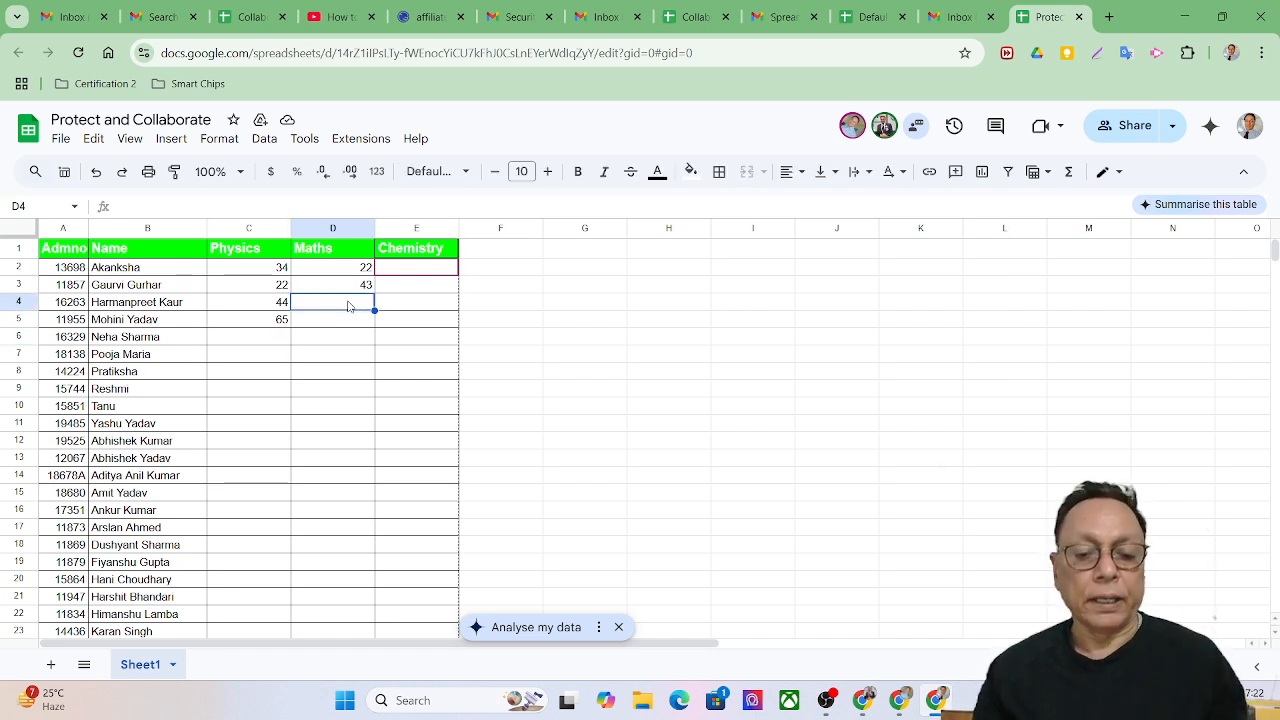
pyautogui.write('37')
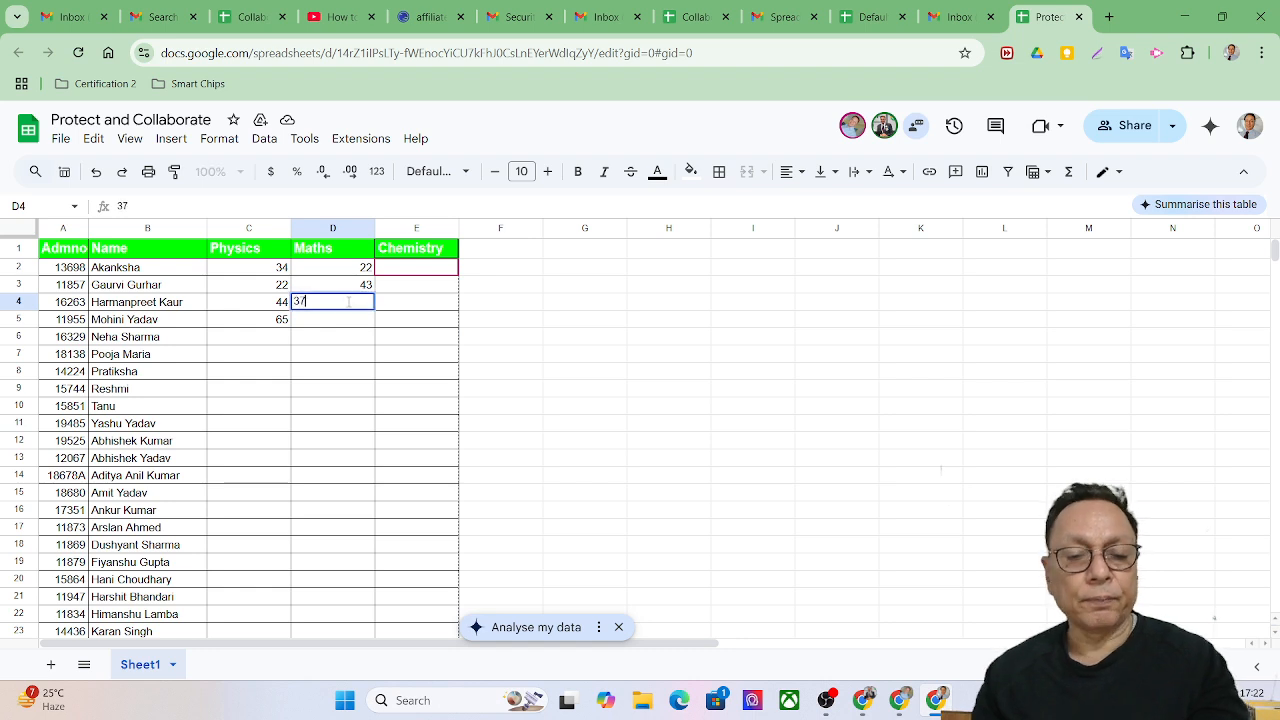
pyautogui.press('Return')
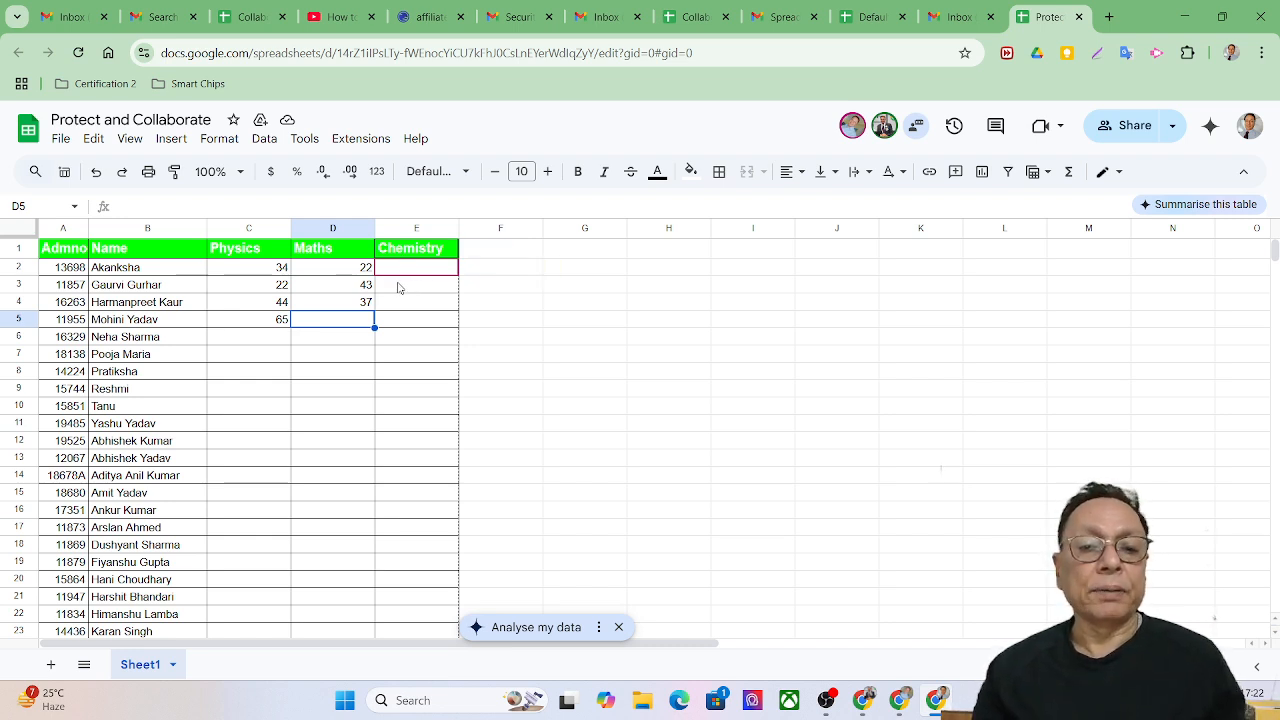
pyautogui.click(1193, 15)
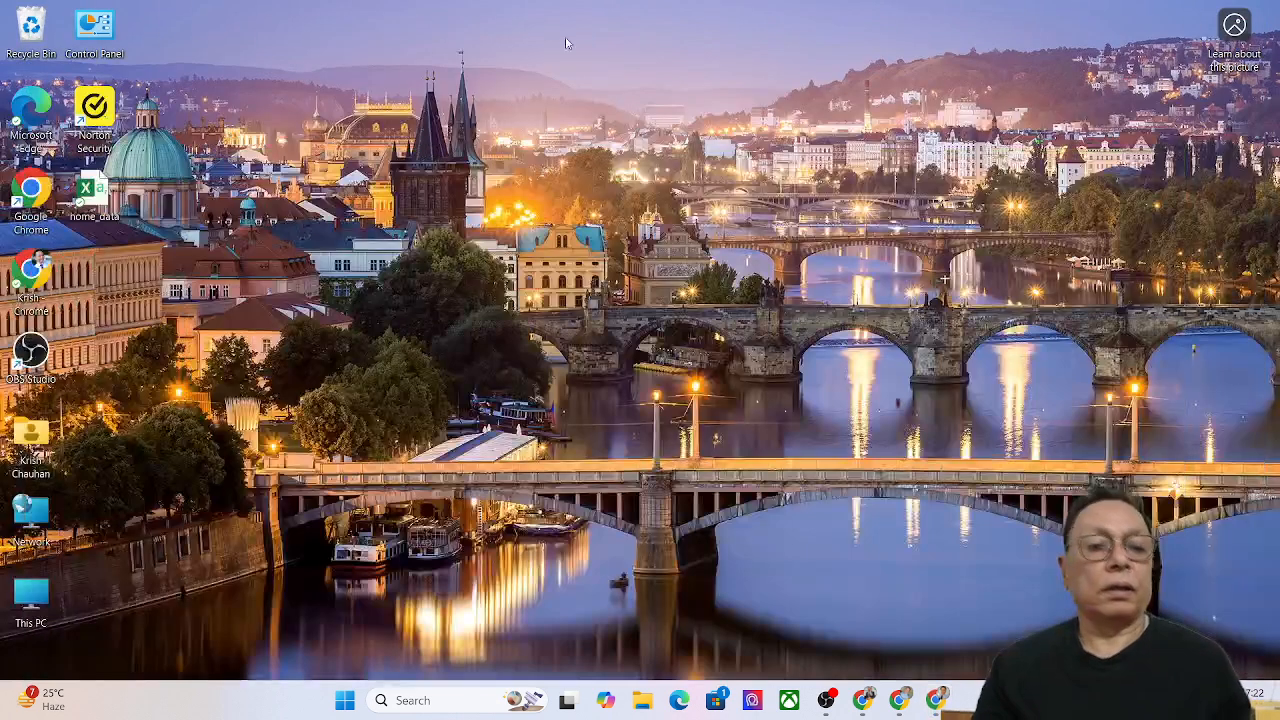
# Launch Chrome as the other collaborator and open the shared spreadsheet from its Gmail invitation.
pyautogui.doubleClick(29, 188)
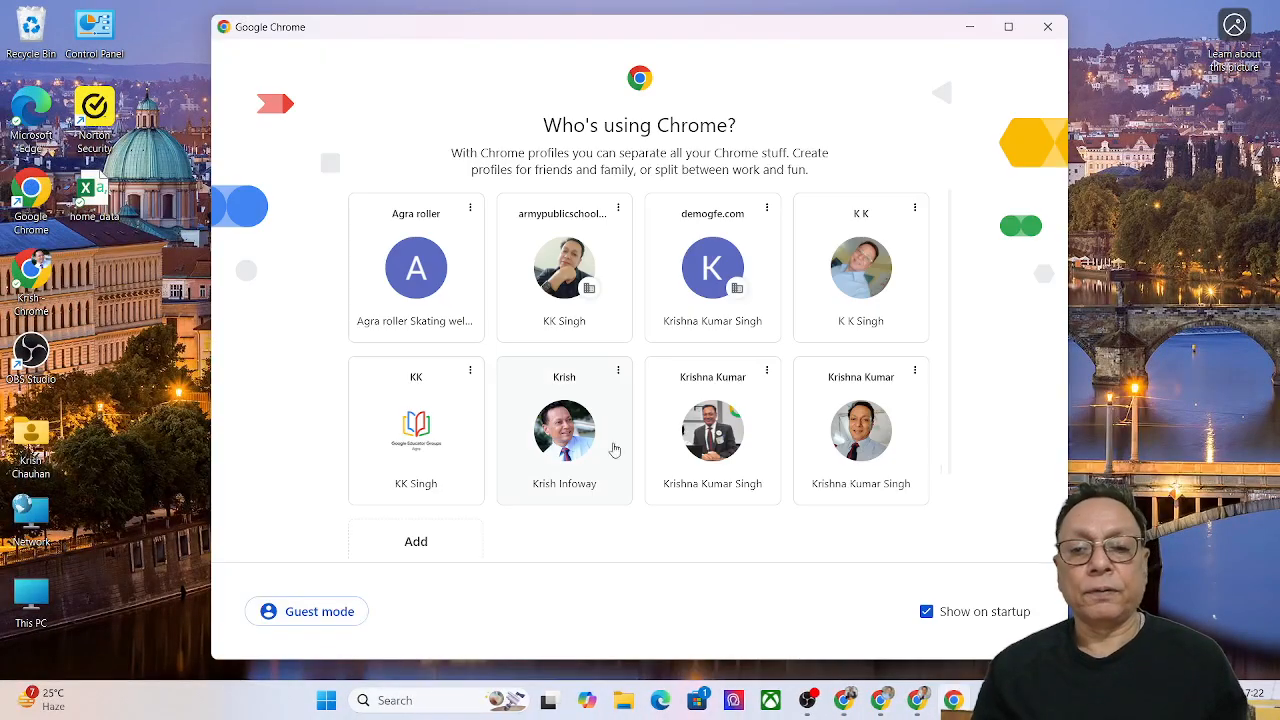
pyautogui.click(443, 449)
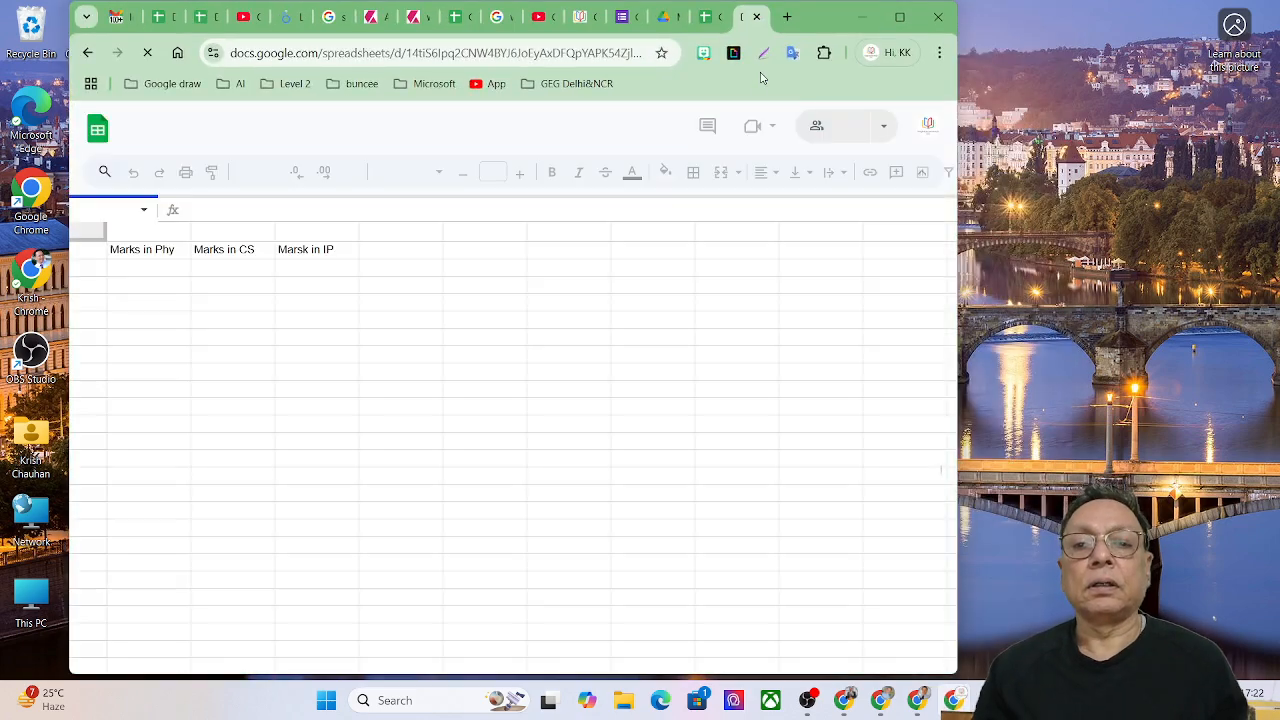
pyautogui.click(787, 17)
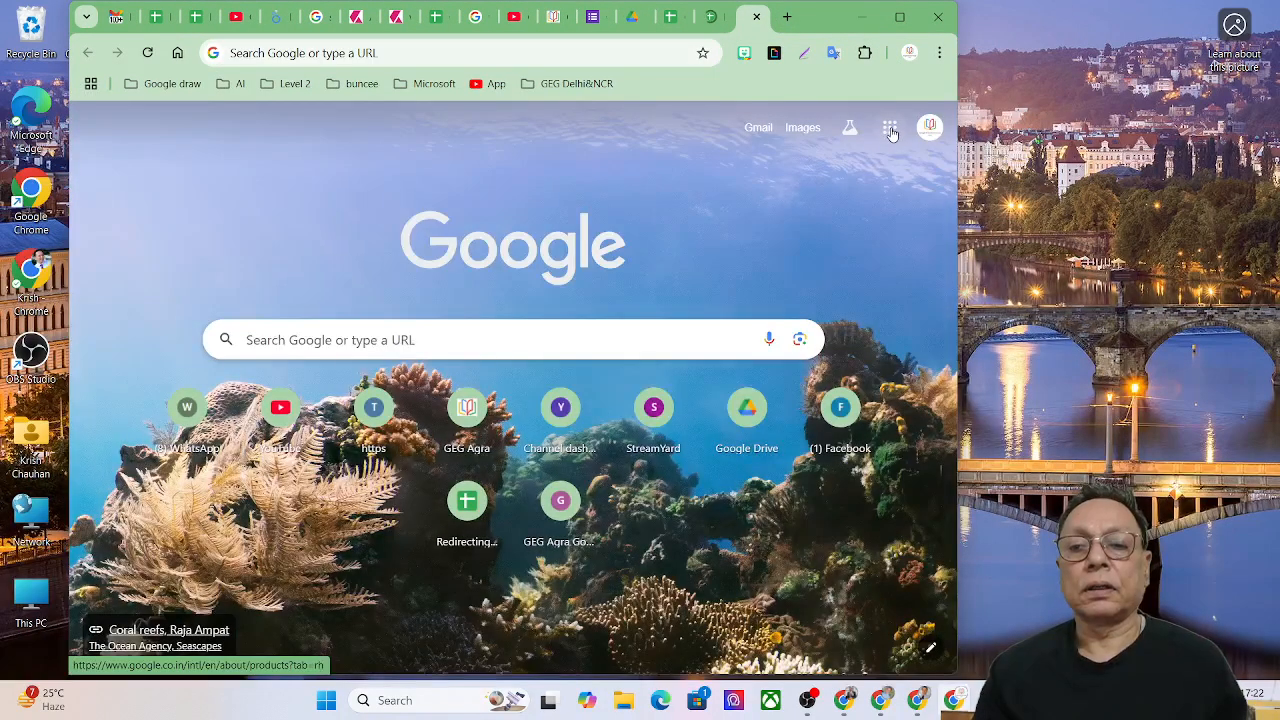
pyautogui.click(889, 127)
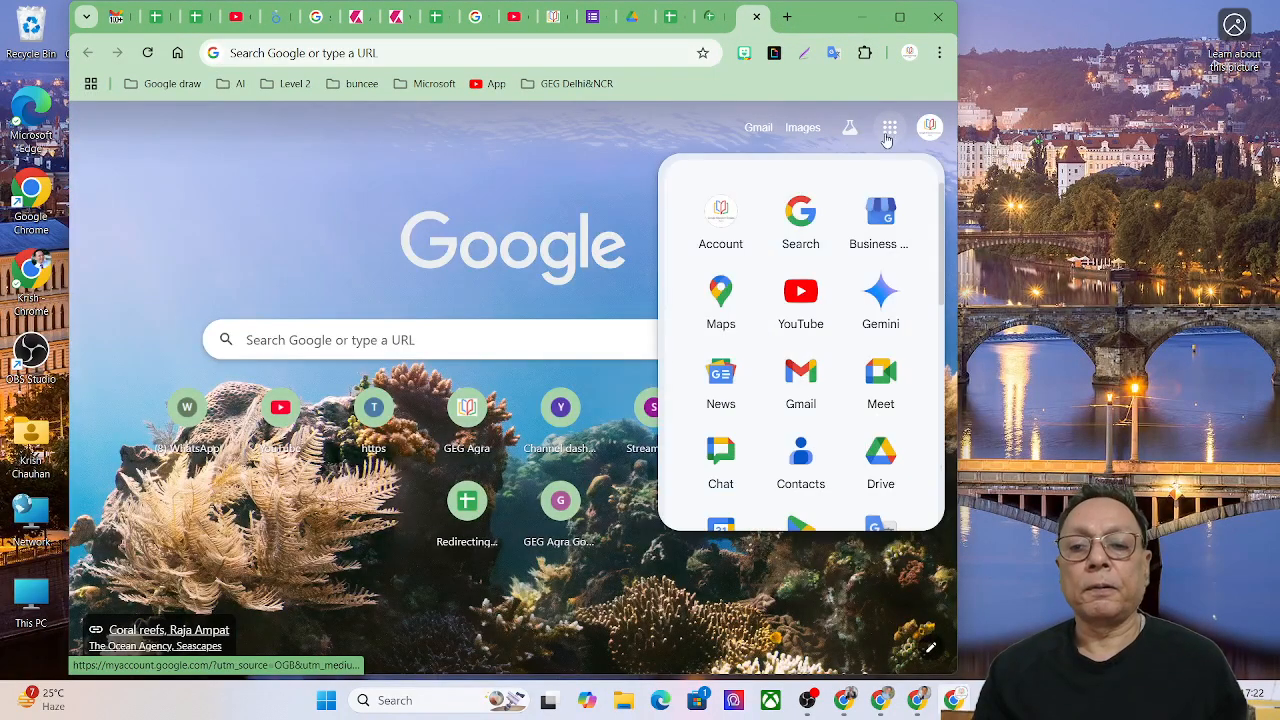
pyautogui.click(789, 381)
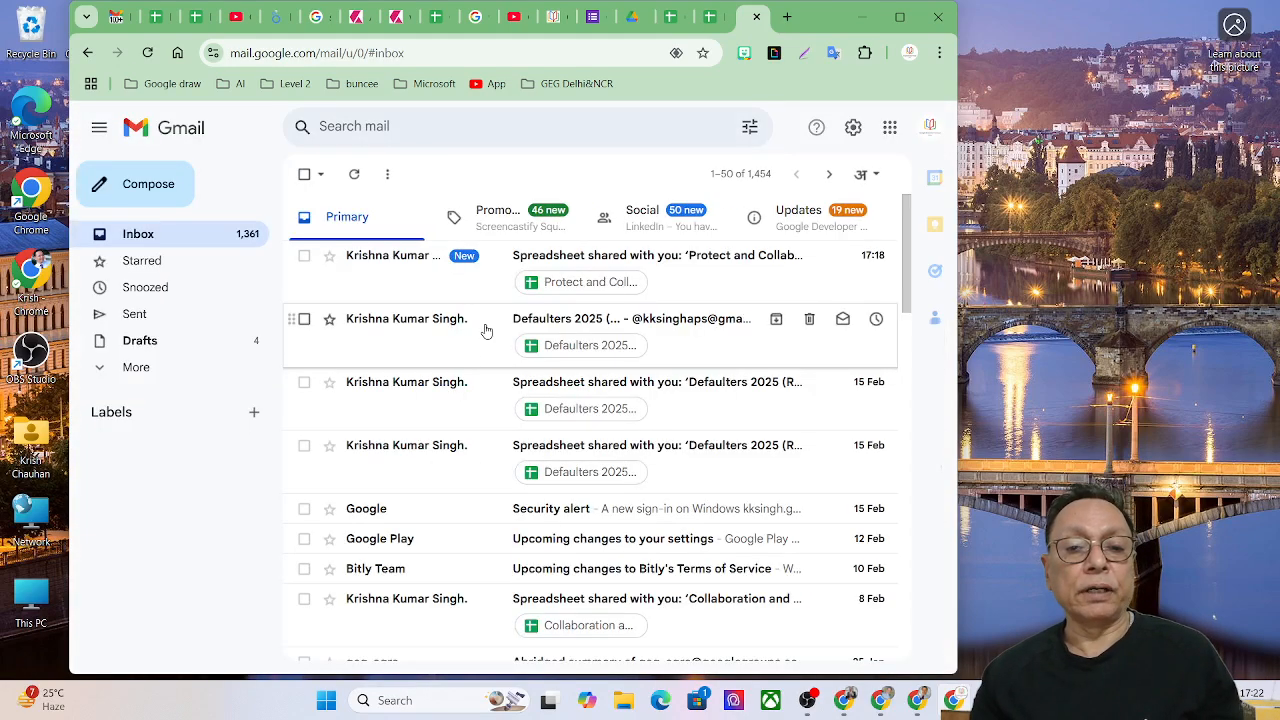
pyautogui.click(561, 291)
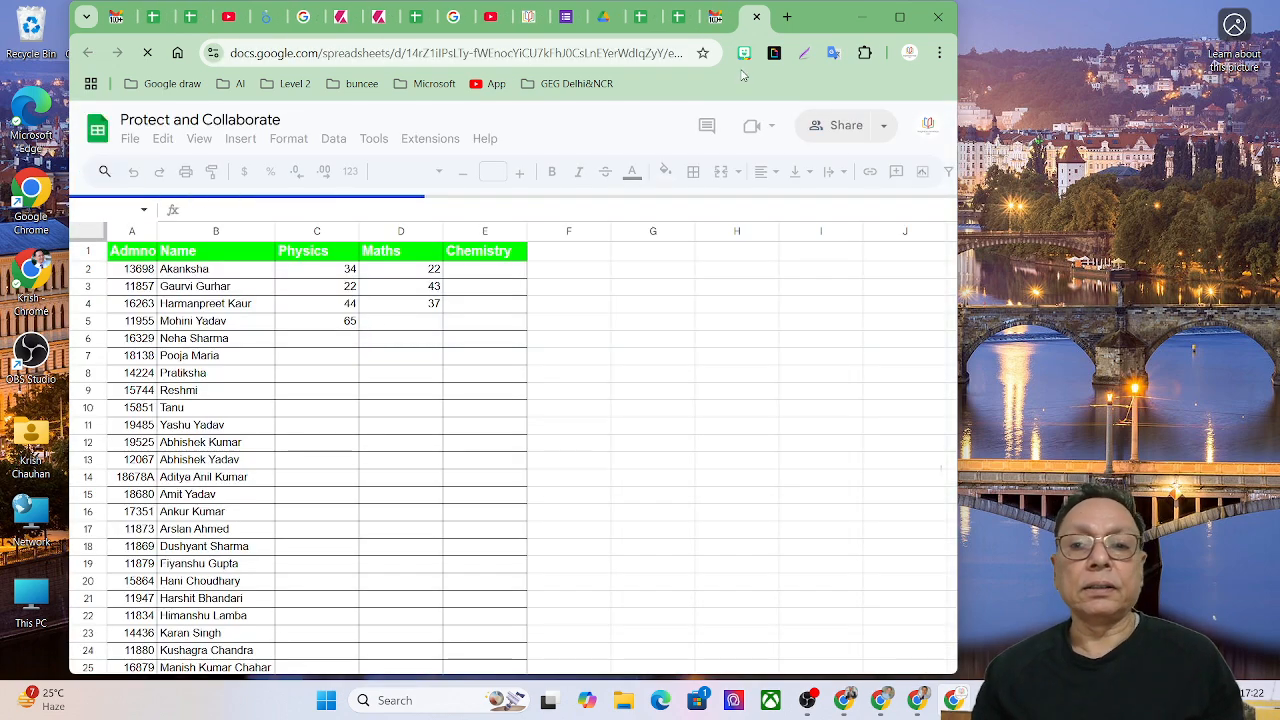
# Maximize the window and enter Chemistry marks 43, 43 and 28 in E2–E4.
pyautogui.click(905, 22)
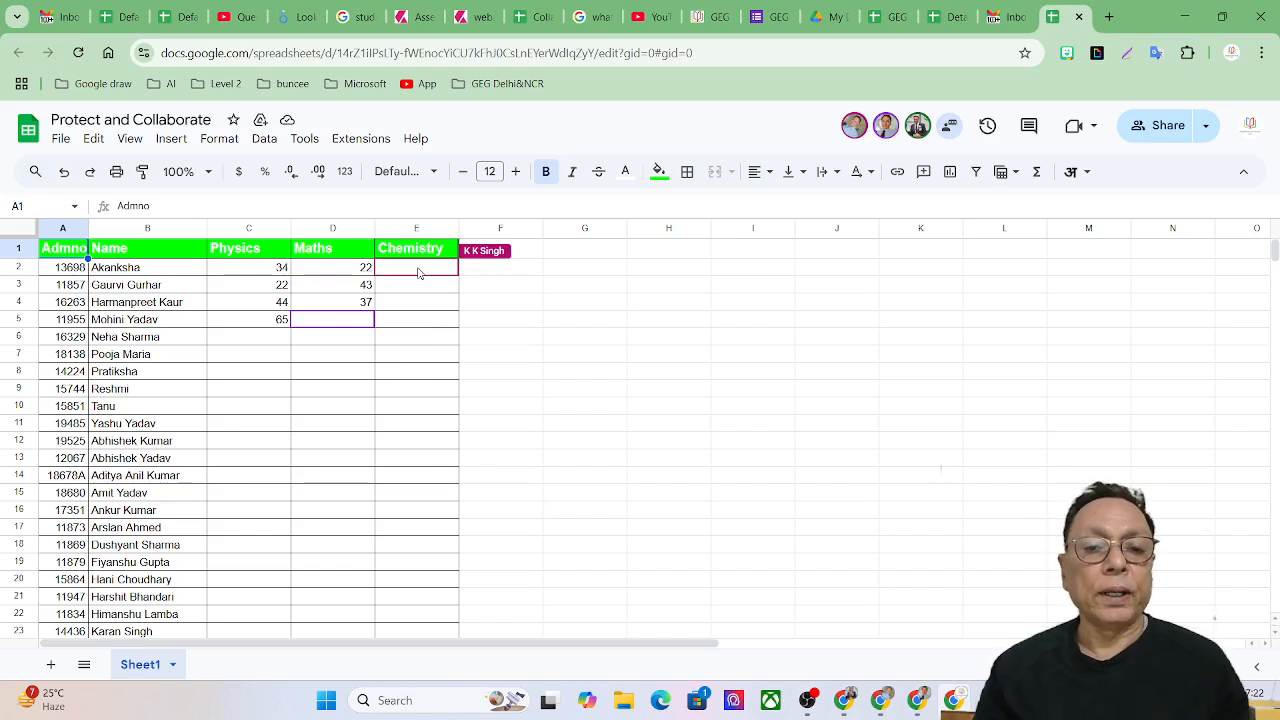
pyautogui.click(419, 273)
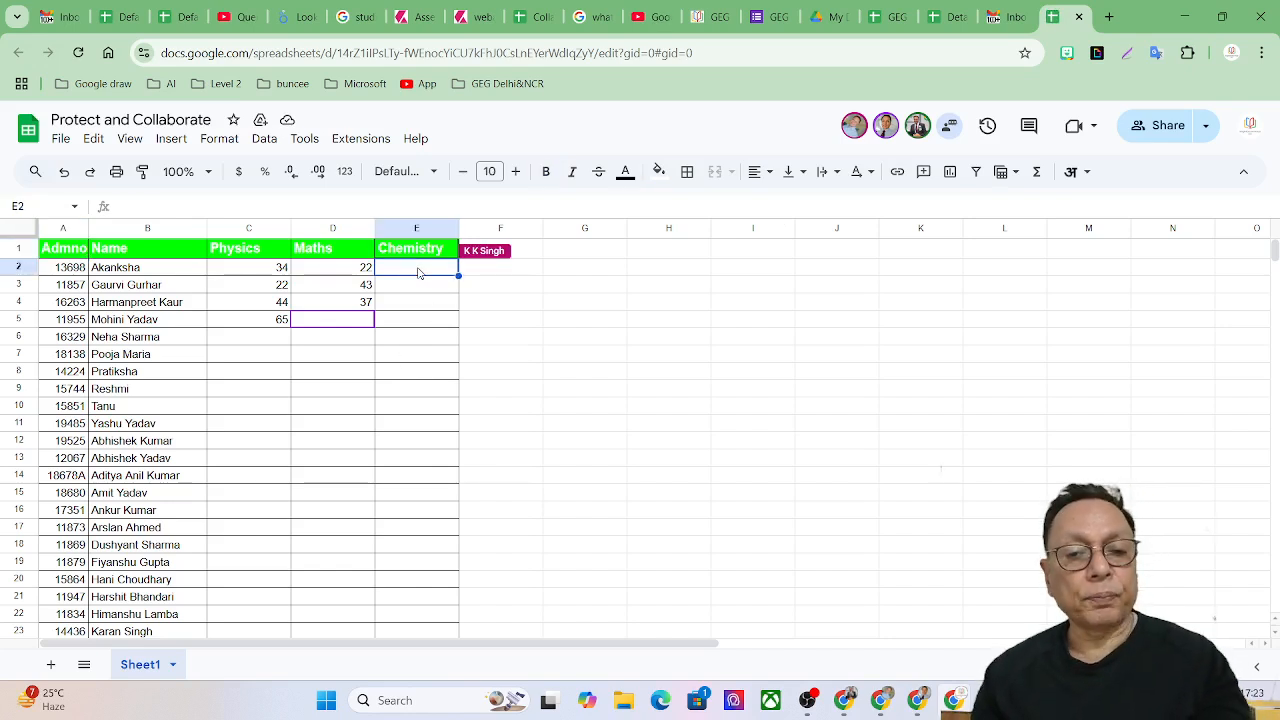
pyautogui.write('43')
pyautogui.press('Return')
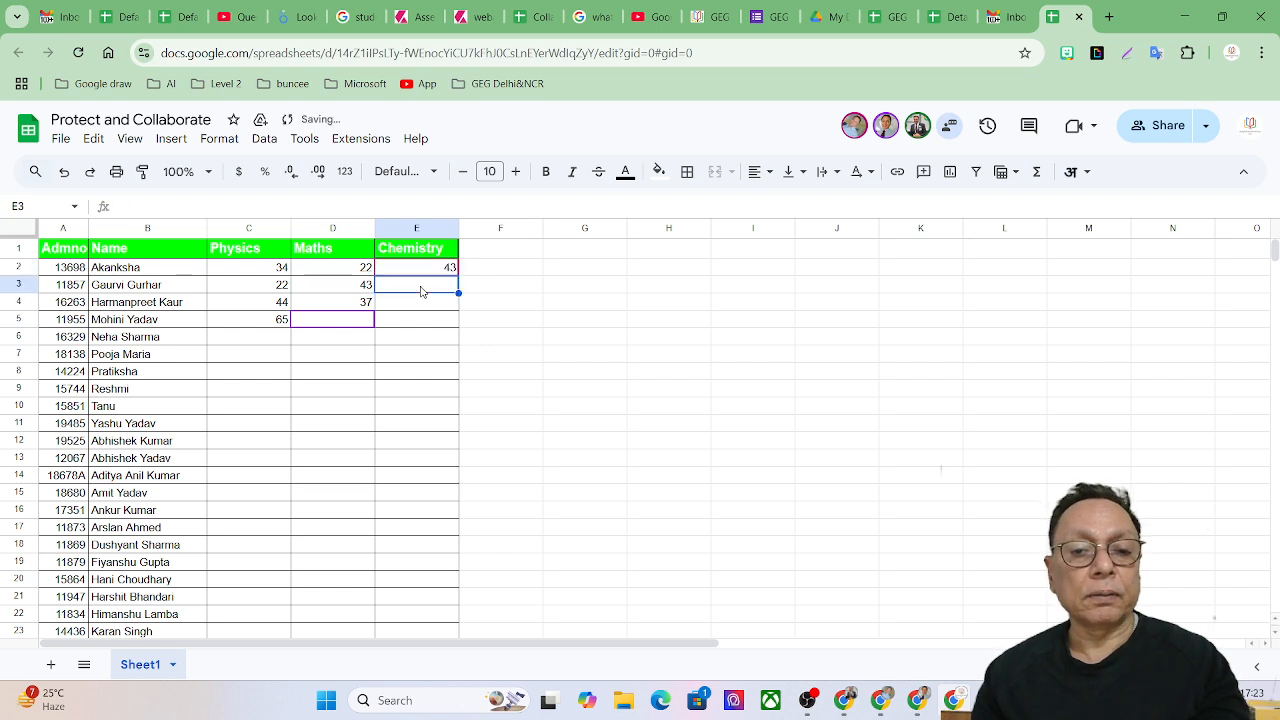
pyautogui.write('43')
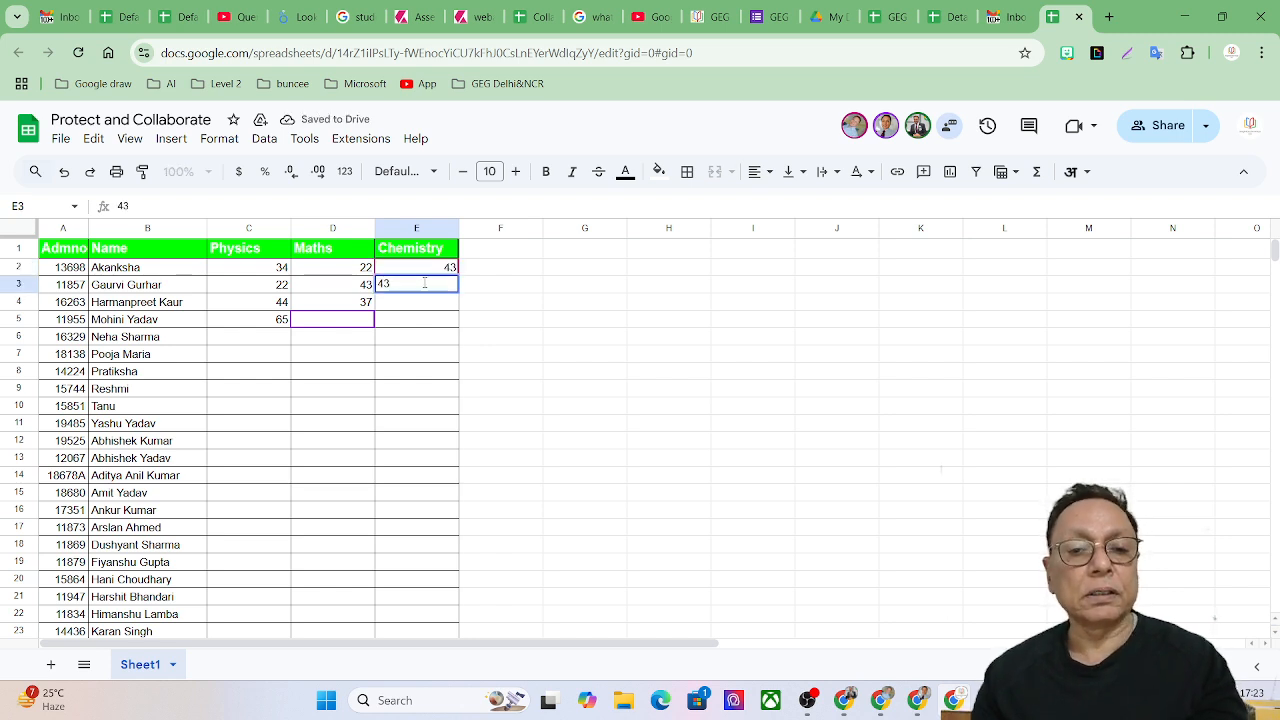
pyautogui.press('Return')
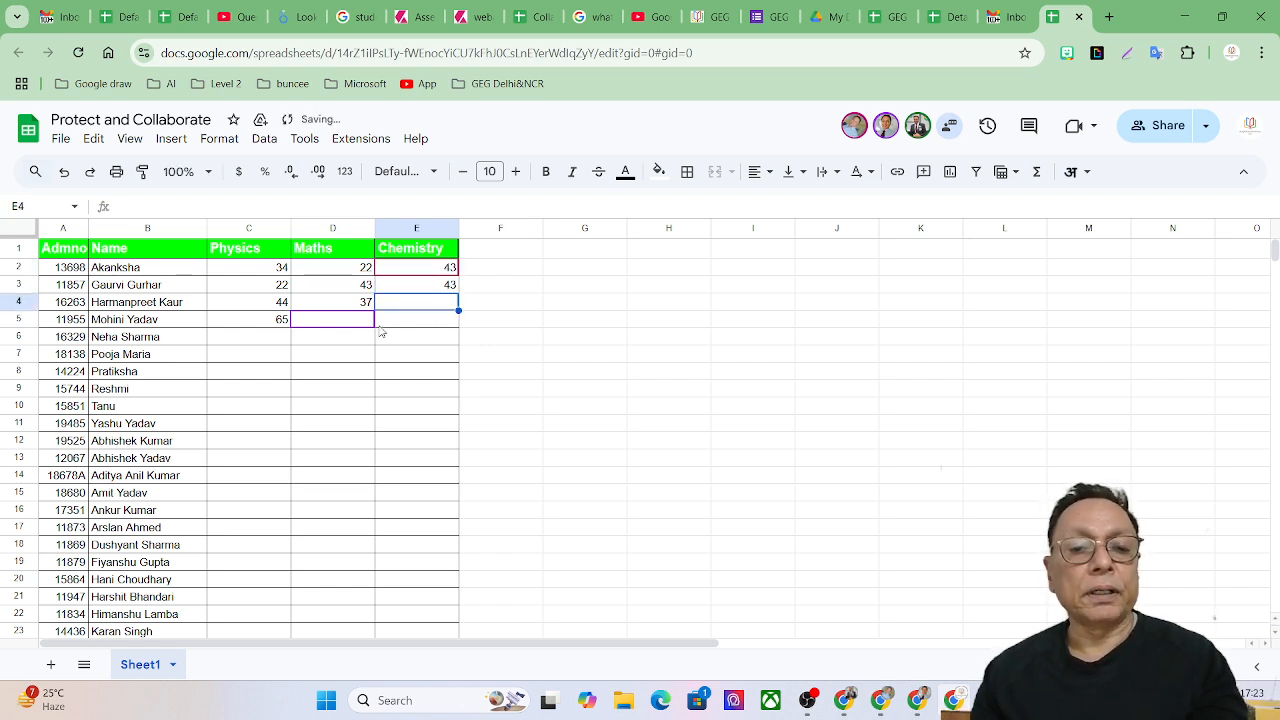
pyautogui.write('28')
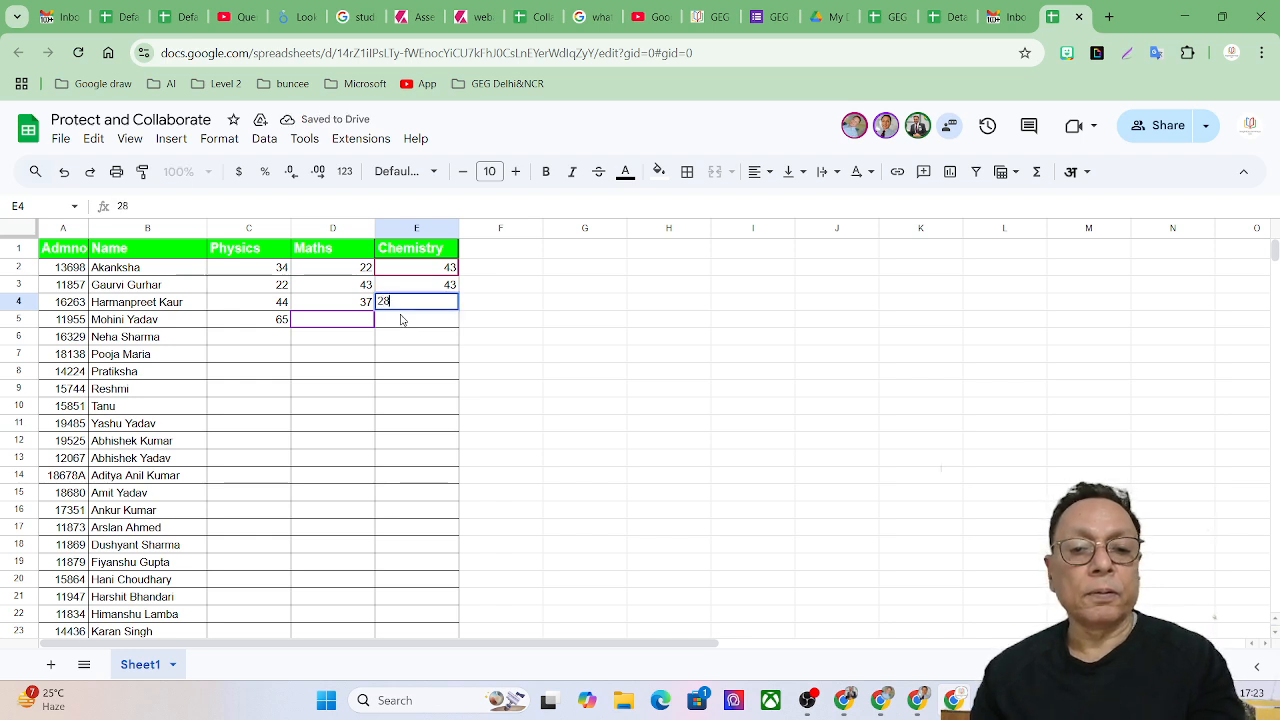
pyautogui.press('Return')
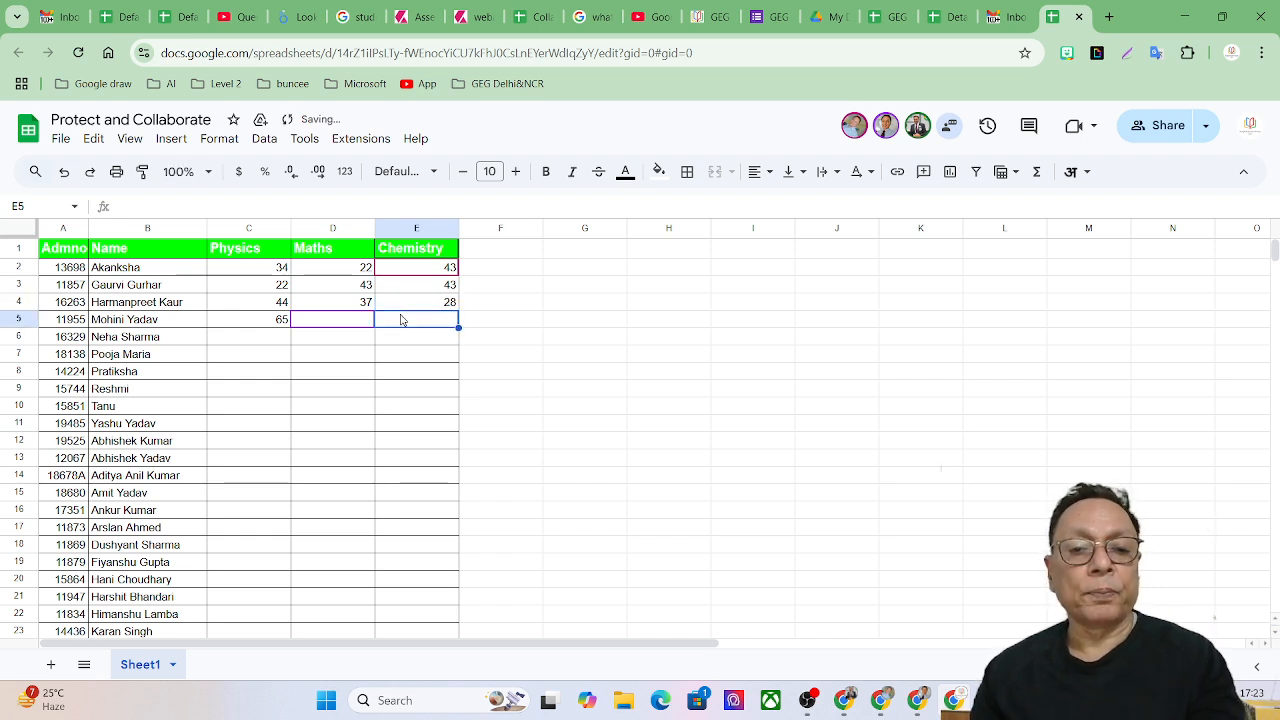
# Confirm Maths cell D5 rejects edits and dismiss the protected-cell warning.
pyautogui.click(350, 322)
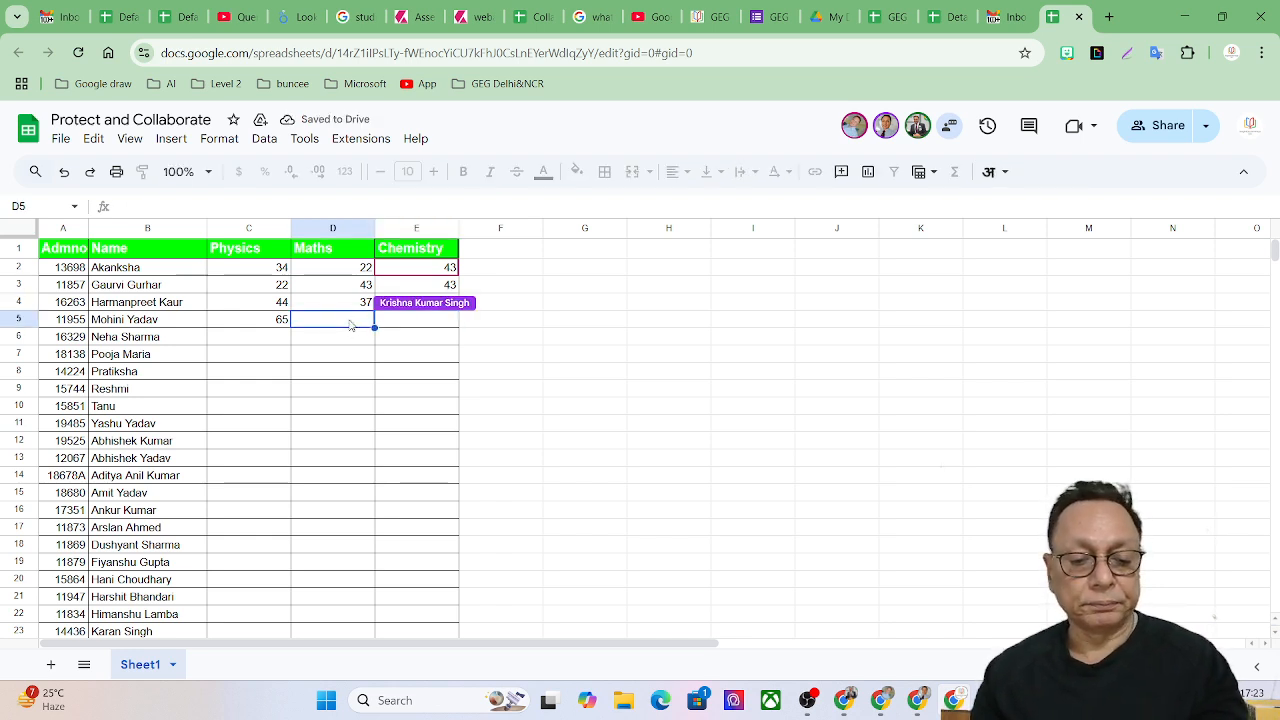
pyautogui.write('4')
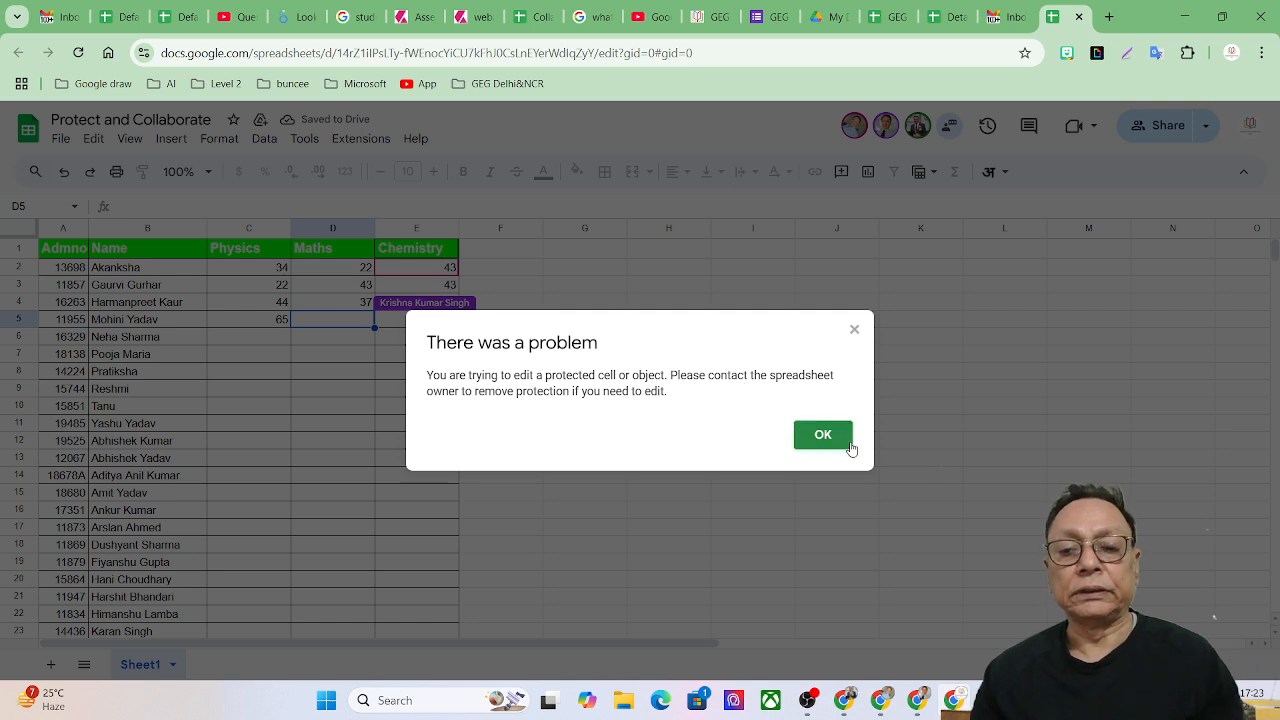
pyautogui.click(823, 434)
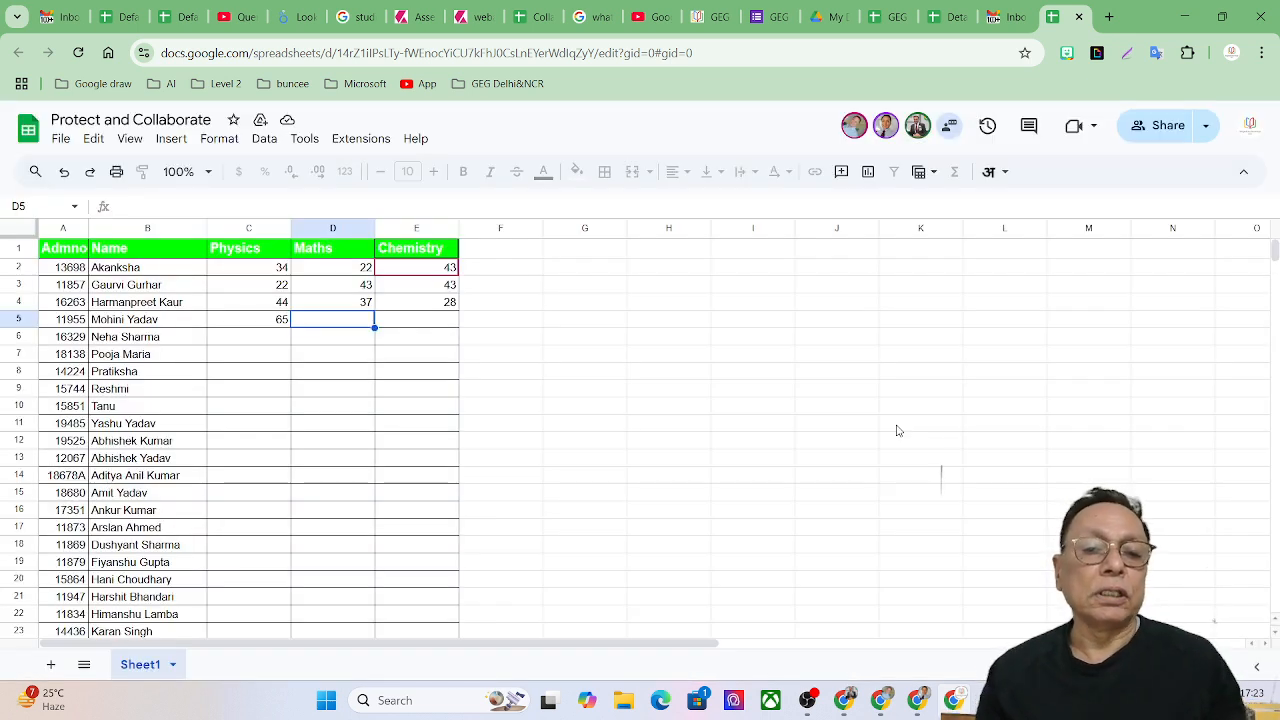